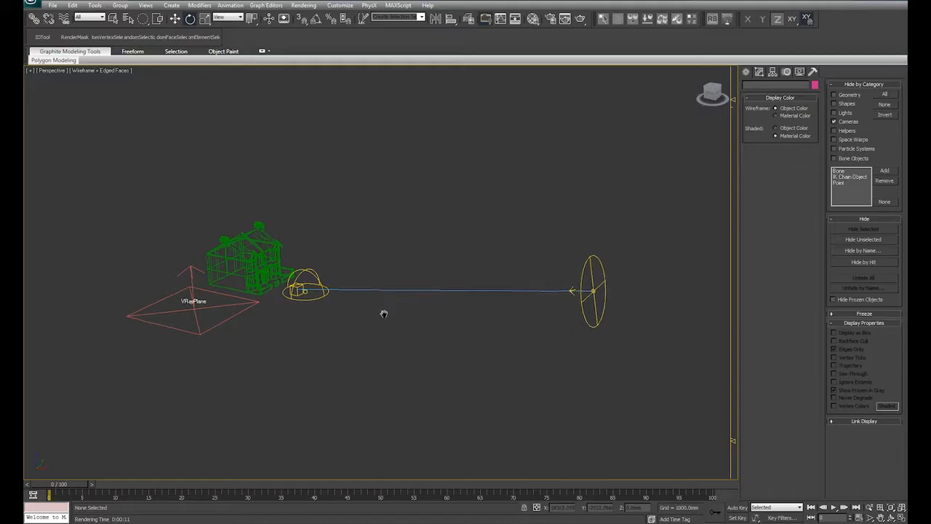
Step: Examine the arrangement of the house, V-Ray plane, dome light and sun from several angles in the perspective view
left_click(311, 279)
left_click(364, 381)
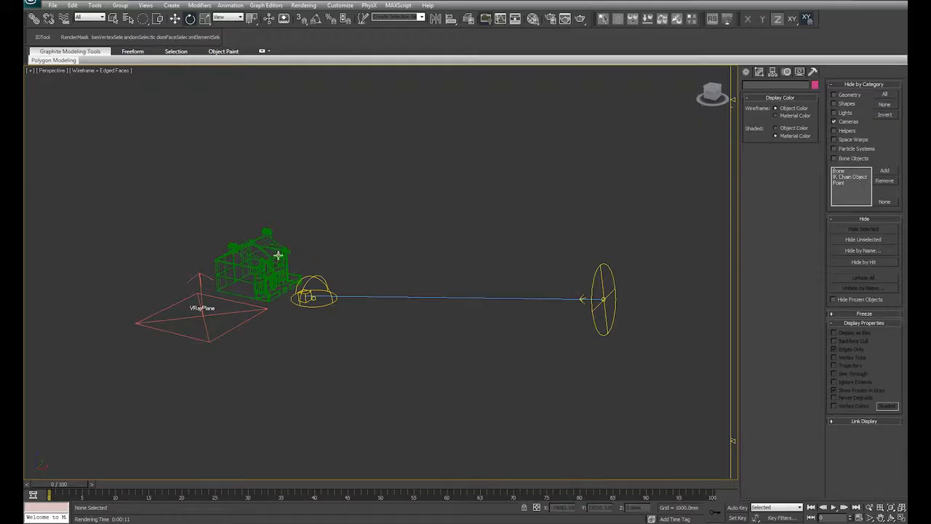
middle_click_drag(376, 287, 376, 295)
middle_click_drag(314, 331, 350, 346, "alt")
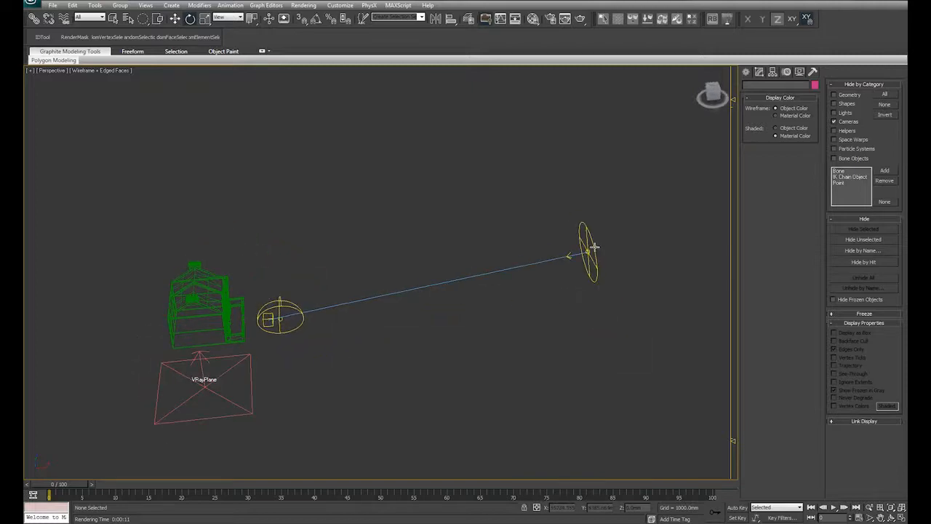
middle_click_drag(414, 328, 391, 339, "alt")
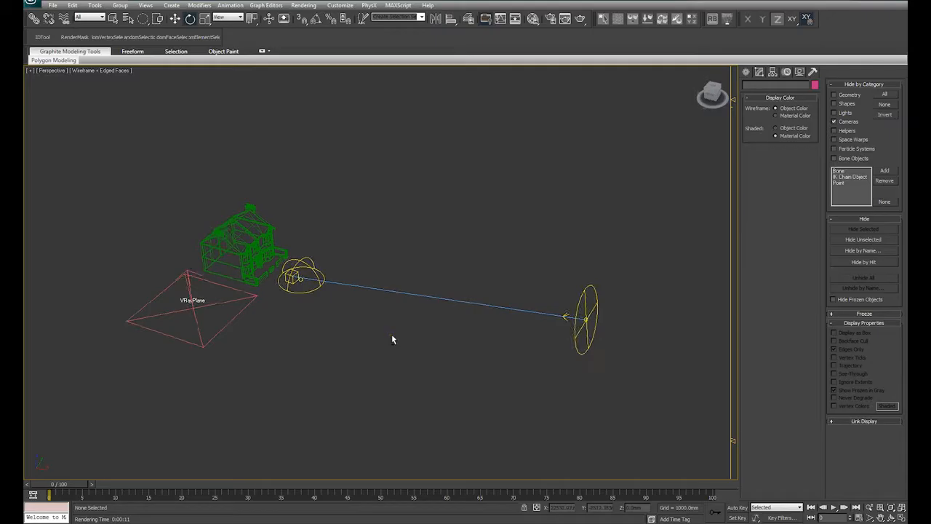
middle_click_drag(409, 337, 344, 350, "alt")
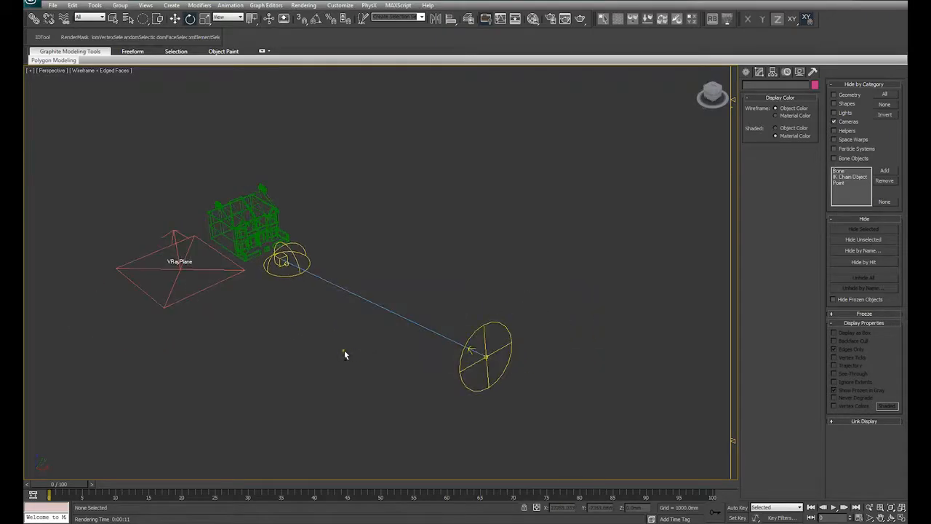
Step: Show all four viewports and switch the camera viewport to VRayPhysicalCamera002
key("alt+w")
left_click(411, 353)
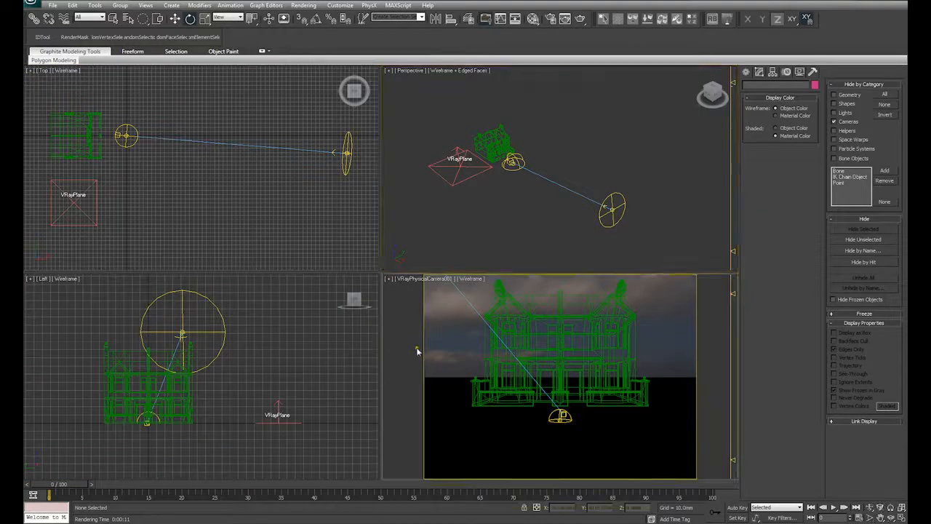
key("c")
double_click(471, 200)
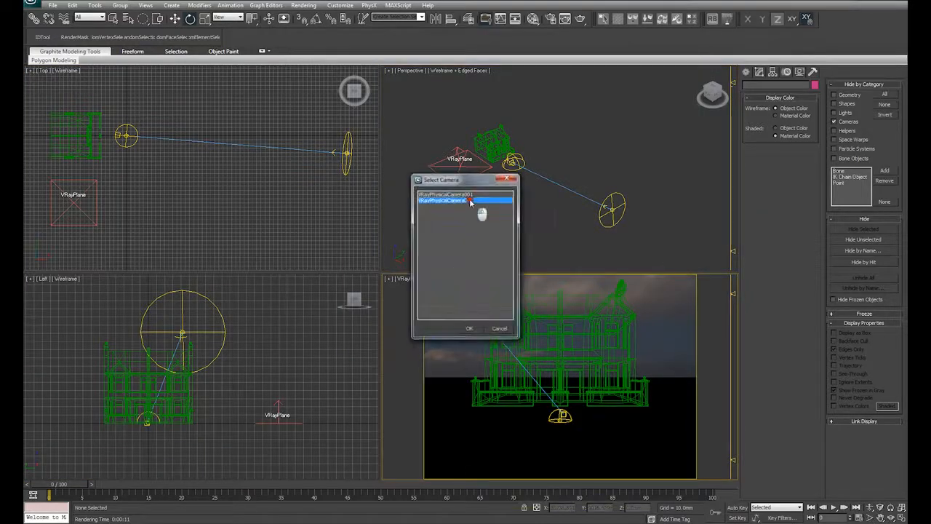
Step: Rotate the dome light about its vertical axis to about 8.7 degrees, swinging the linked sun around, and deselect it
left_click(515, 169)
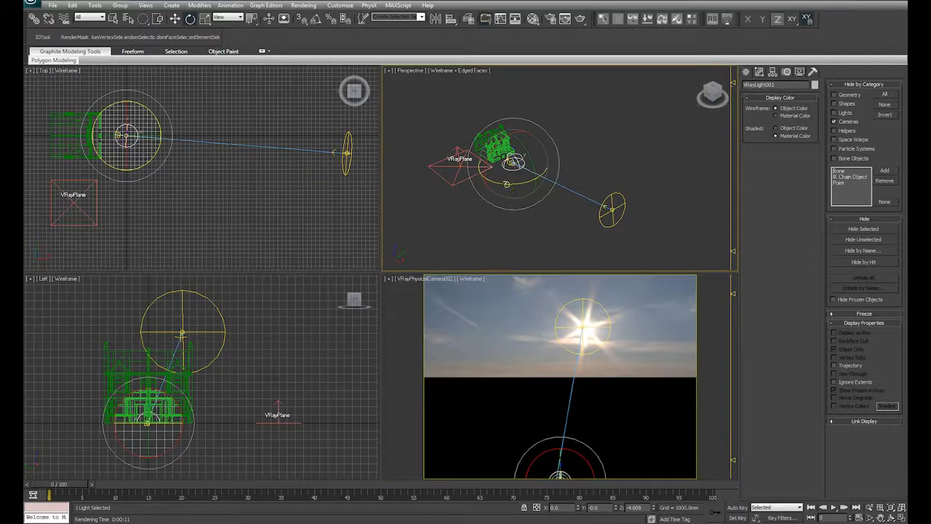
mouse_move(501, 182)
left_mouse_down()
mouse_move(522, 197)
mouse_move(504, 184)
mouse_move(530, 191)
mouse_move(506, 194)
mouse_move(517, 181)
left_mouse_up()
right_click(416, 325)
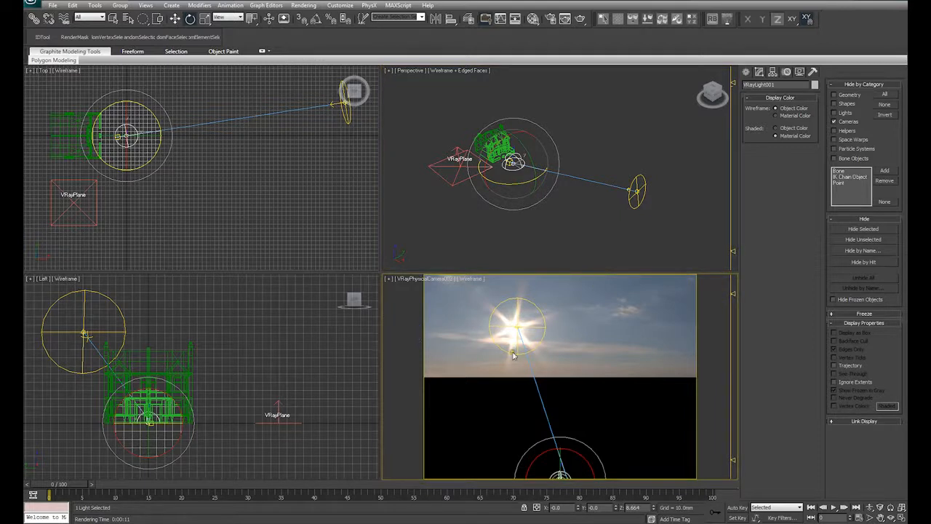
left_click(456, 333)
Step: Switch the camera viewport to VRayPhysicalCamera001 and render the house from it
key("c")
left_click(451, 198)
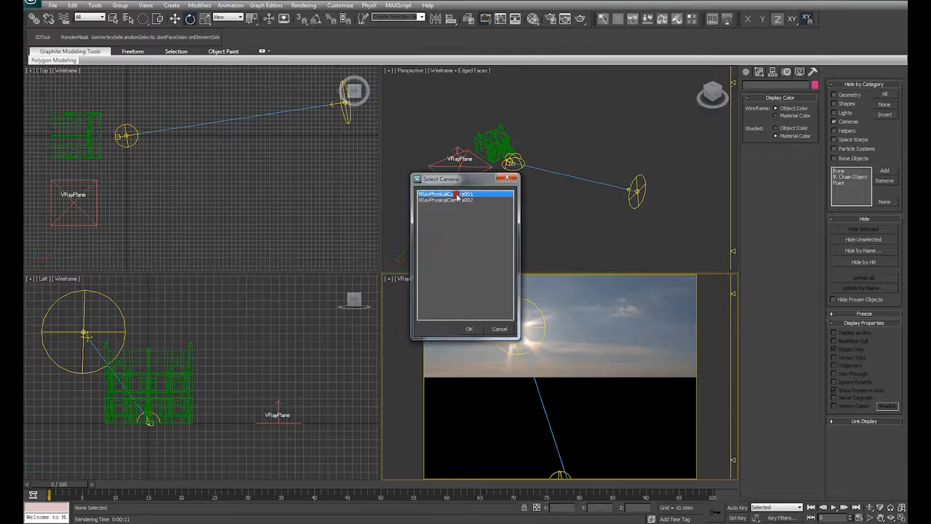
left_click(472, 325)
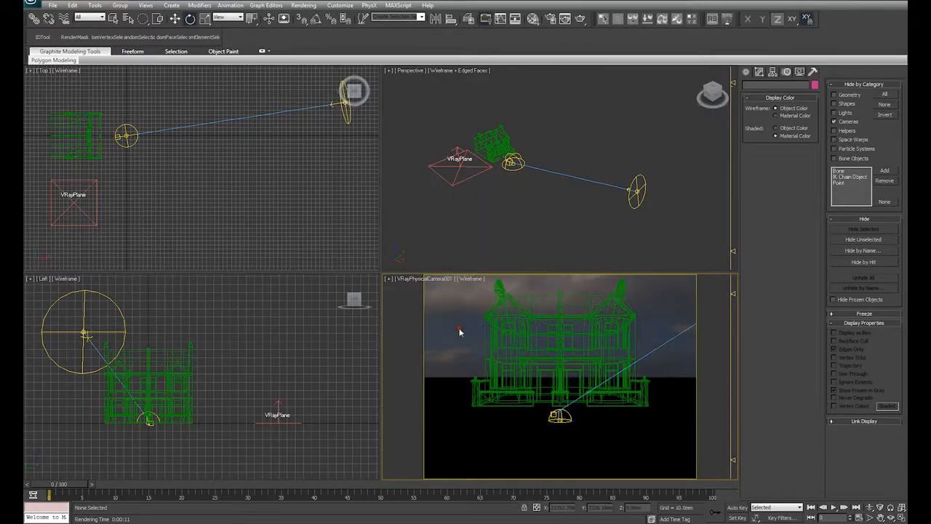
key("shift+q")
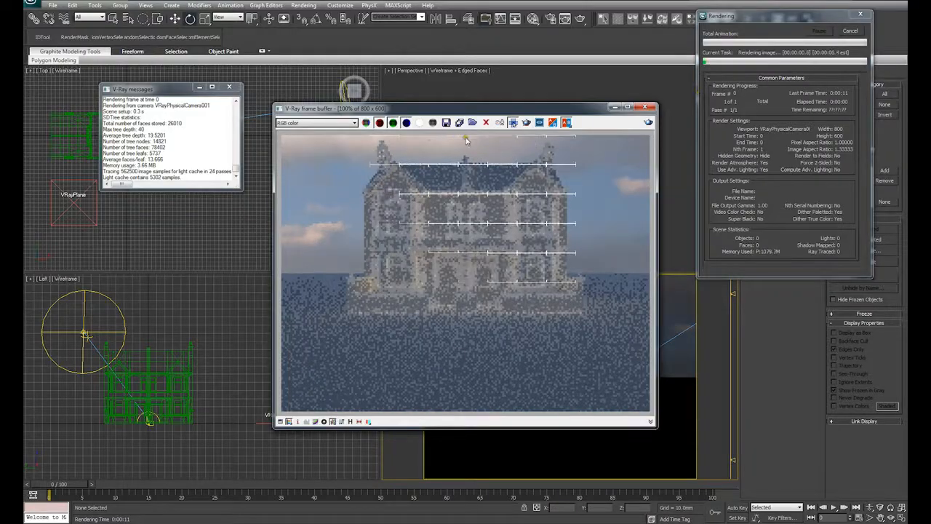
Step: Compare the alpha and RGB channels of the render, and close the frame buffer and V-Ray messages
left_click(419, 122)
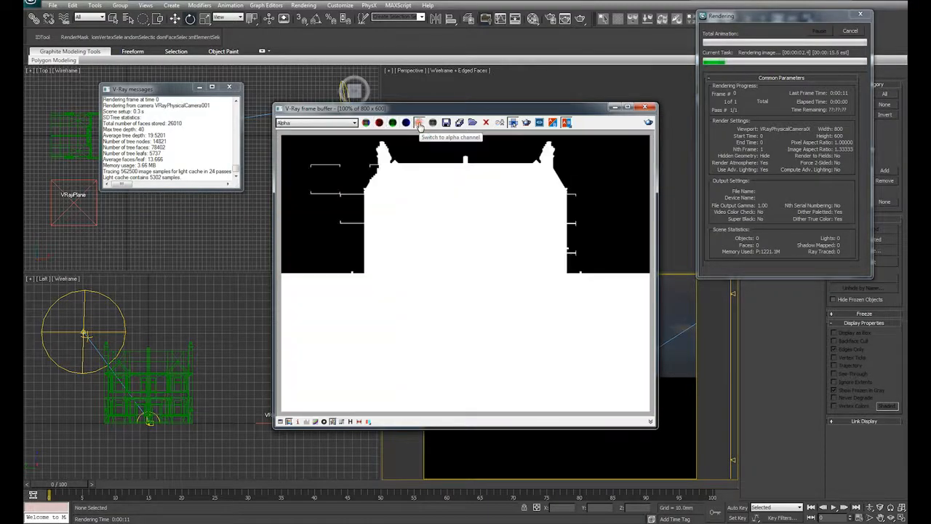
left_click(366, 123)
left_click(418, 122)
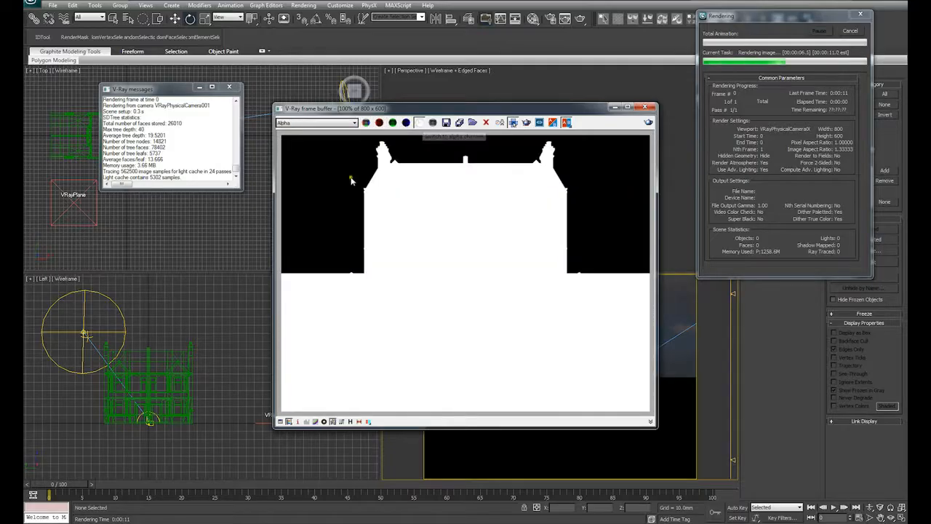
left_click(366, 123)
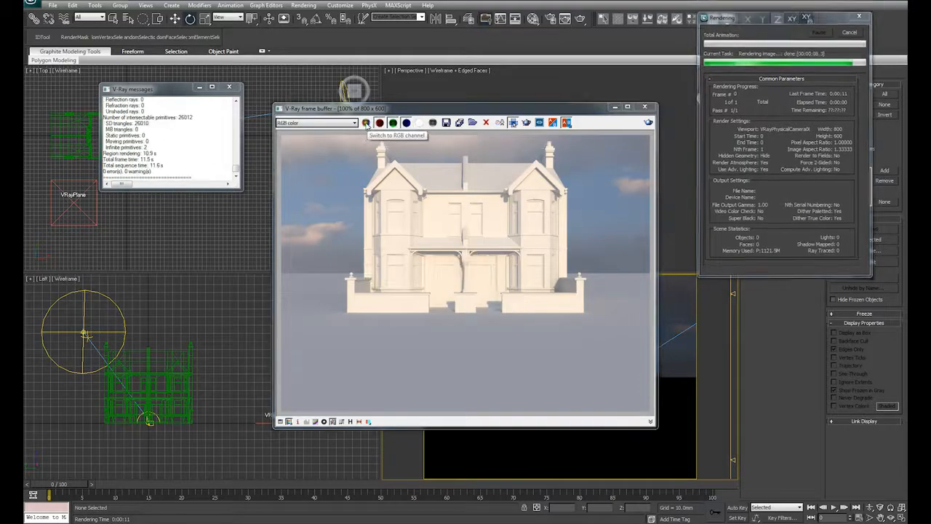
left_click(418, 122)
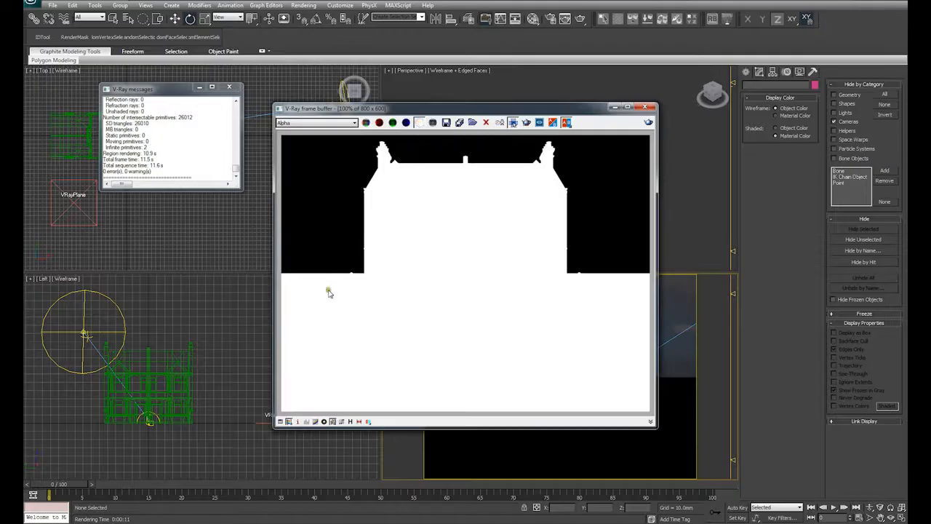
left_click(645, 108)
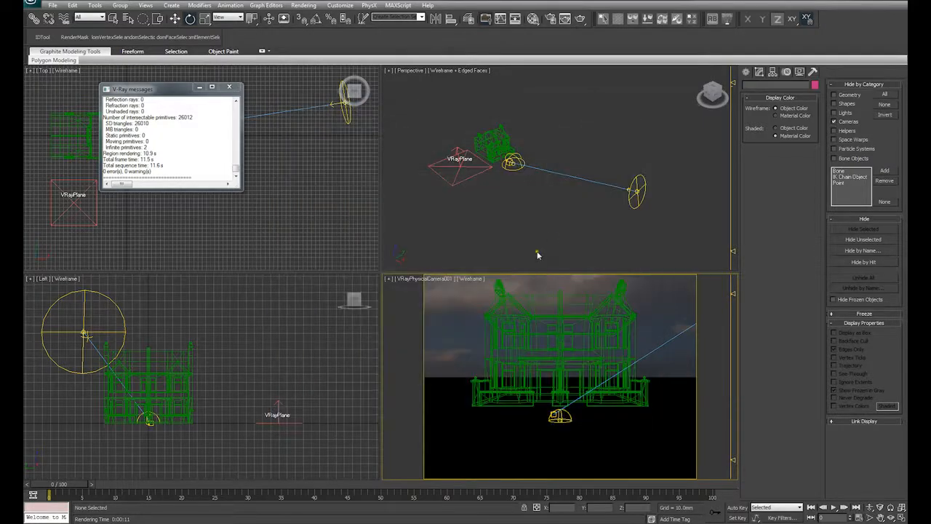
left_click(230, 90)
Step: Reset to an empty scene without saving the changes
left_click(53, 5)
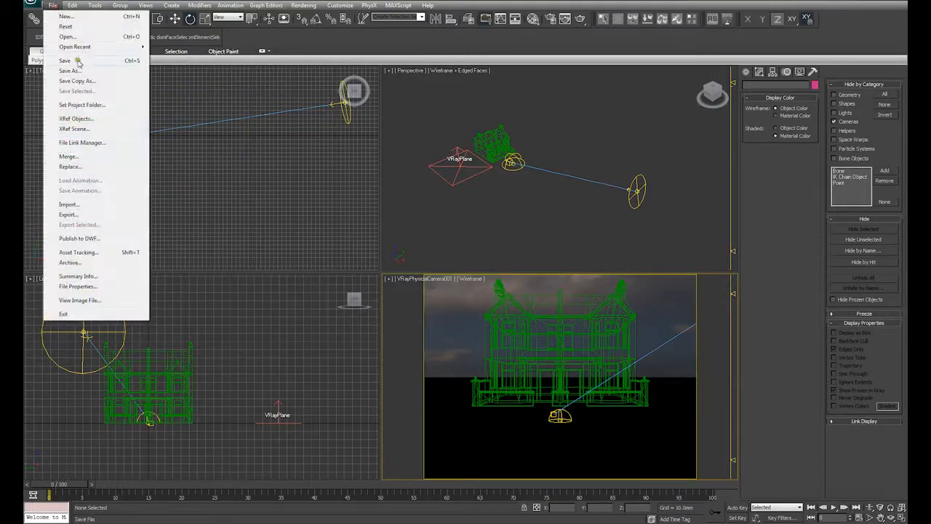
left_click(68, 26)
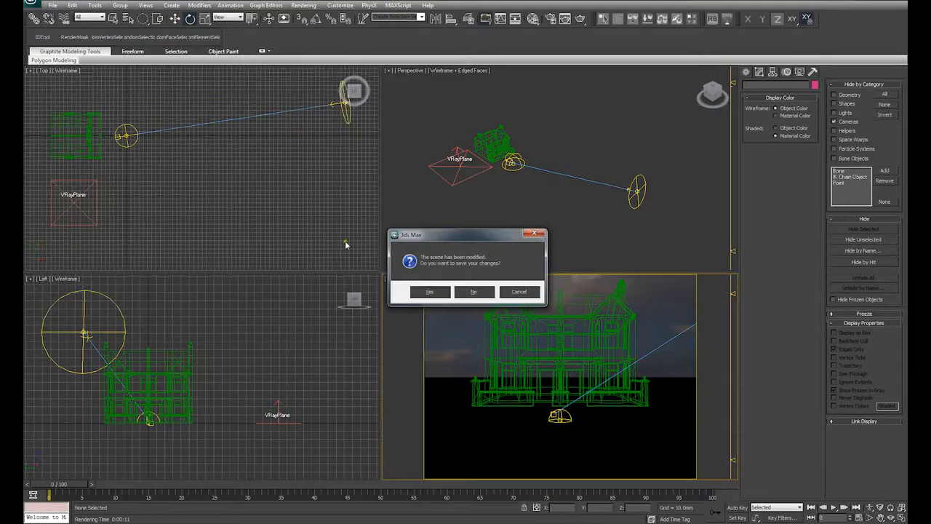
left_click(474, 292)
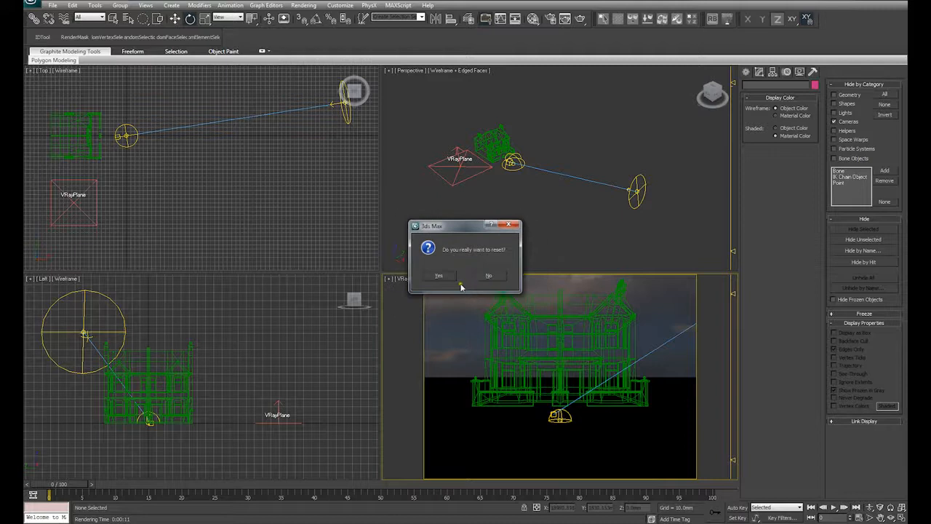
left_click(439, 276)
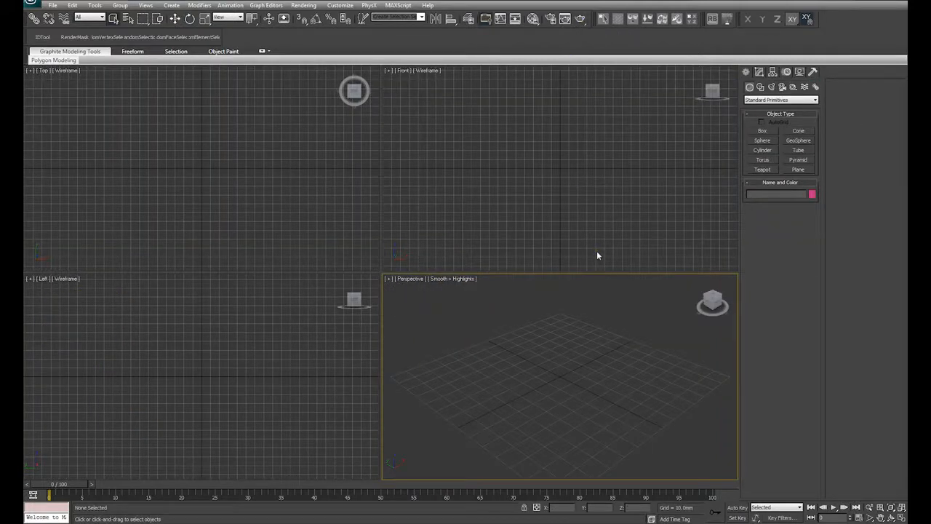
Step: Merge the SW House object into the scene from the "01_Lighting in Vray with HDRI Sky & Vray Sun" folder
left_click(53, 6)
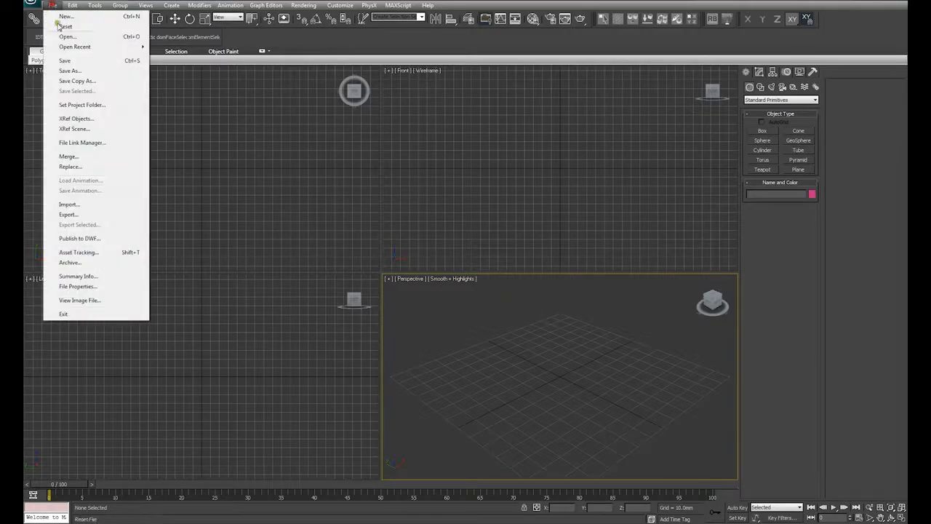
left_click(80, 156)
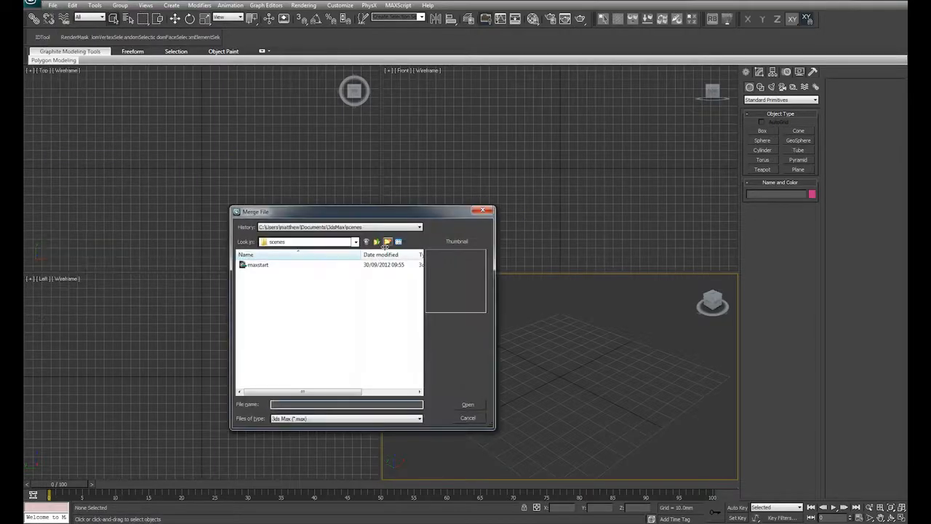
left_click(331, 227)
left_click(359, 242)
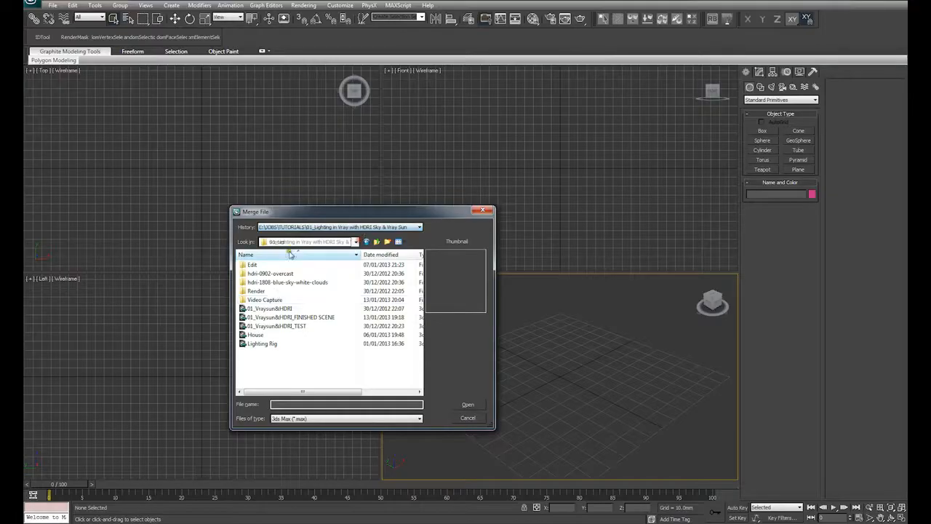
double_click(266, 342)
left_click(396, 190)
left_click(500, 339)
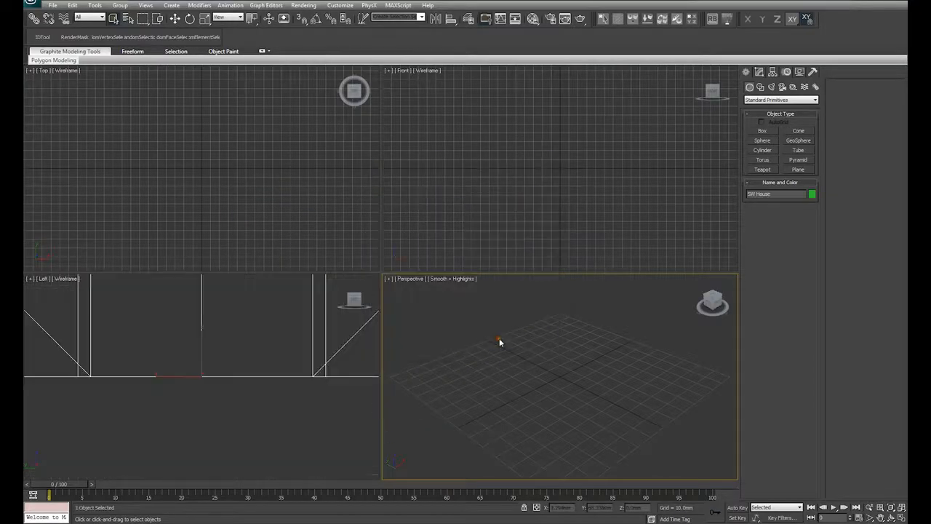
Step: Pick the house's material into the first Material Editor slot
key("z")
scroll(522, 356, "down", 5)
middle_click_drag(534, 346, 578, 386, "alt")
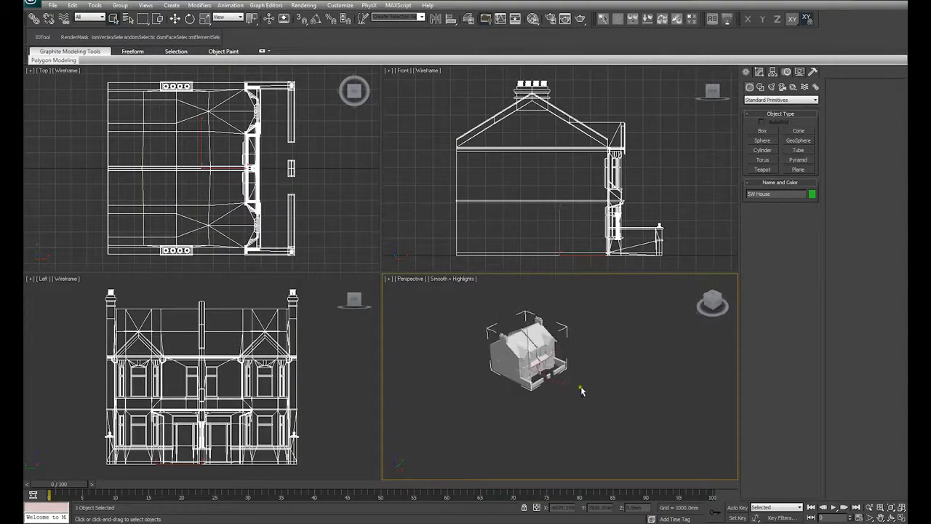
key("m")
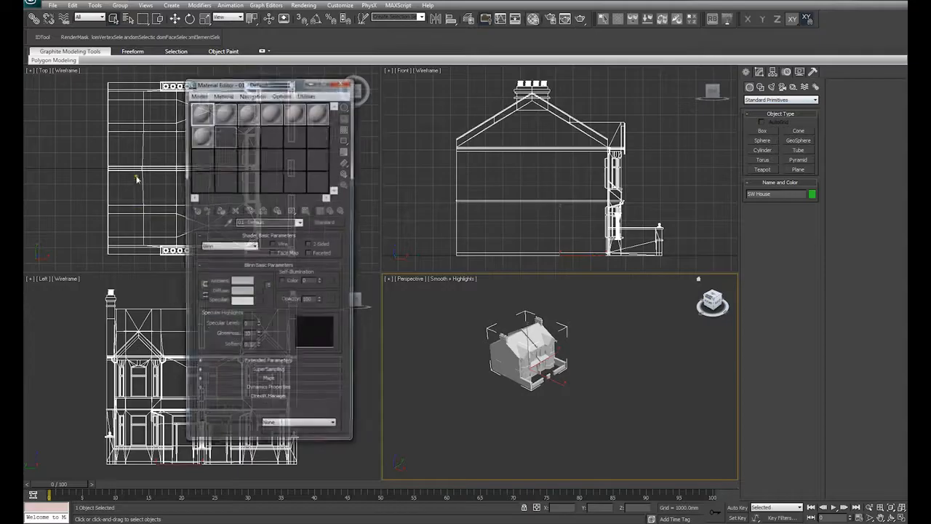
left_click(228, 222)
left_click(539, 340)
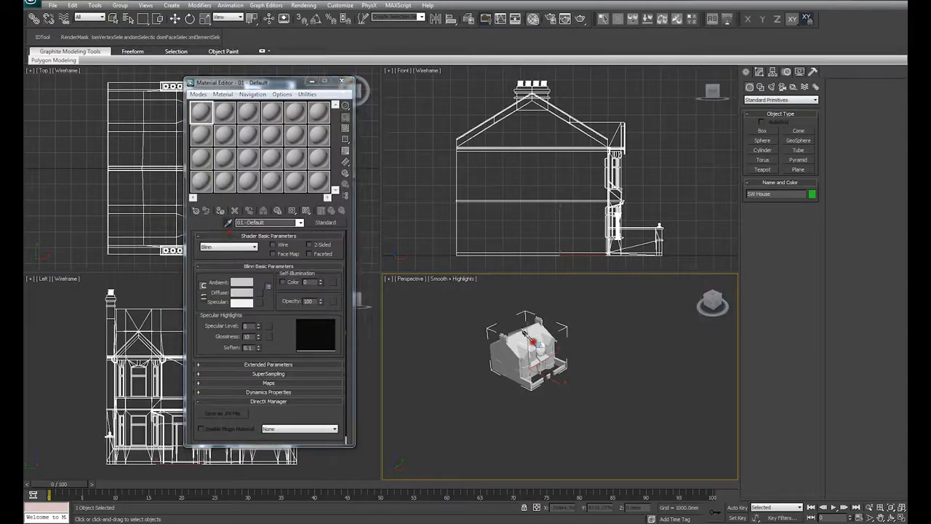
Step: Create a VRayPlane beside the house, assign it the house's material 180, and close the Material Editor
left_click(777, 99)
left_click(760, 201)
left_click(762, 140)
left_click(440, 393)
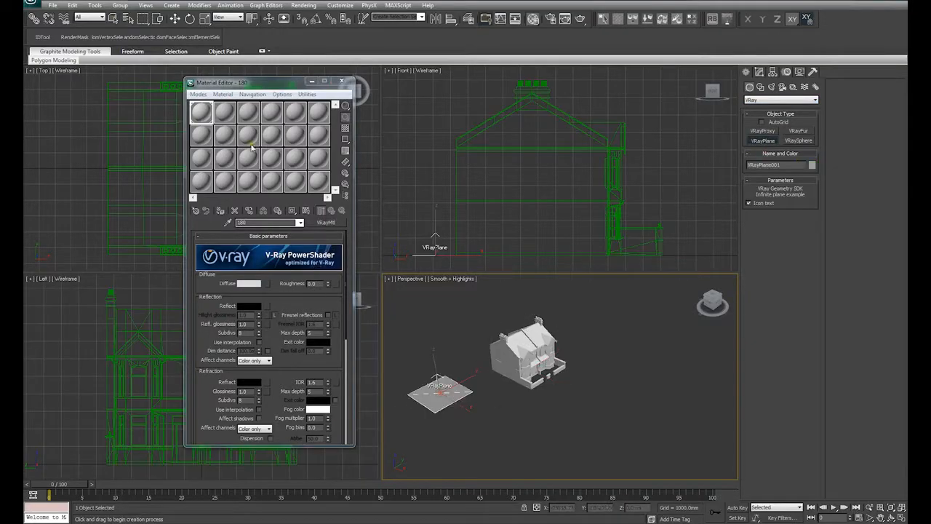
left_click(341, 81)
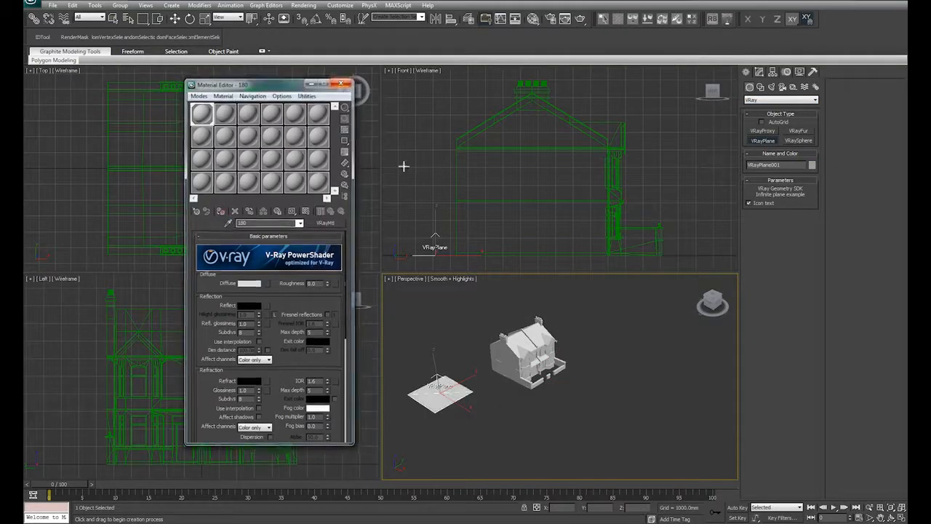
Step: Create a VRayLight in front of the house and set its type to Dome
left_click(771, 87)
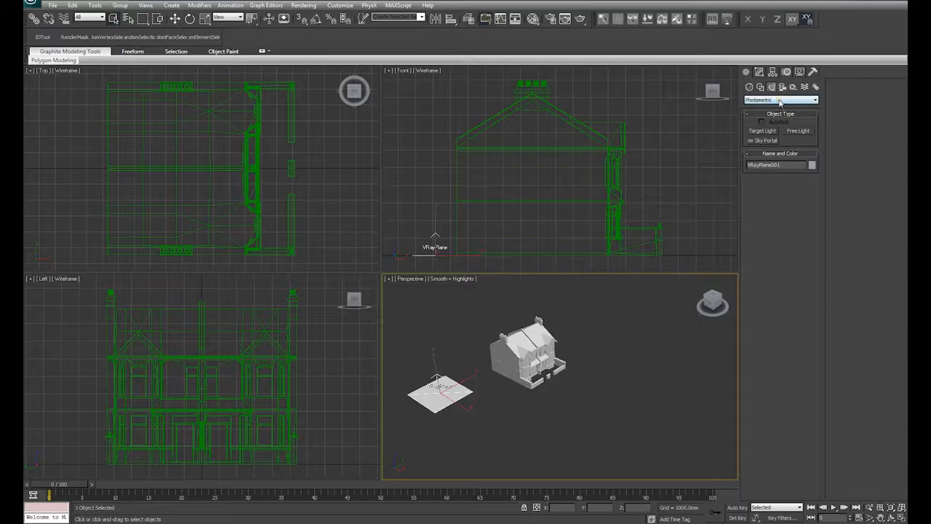
left_click(775, 100)
left_click(765, 120)
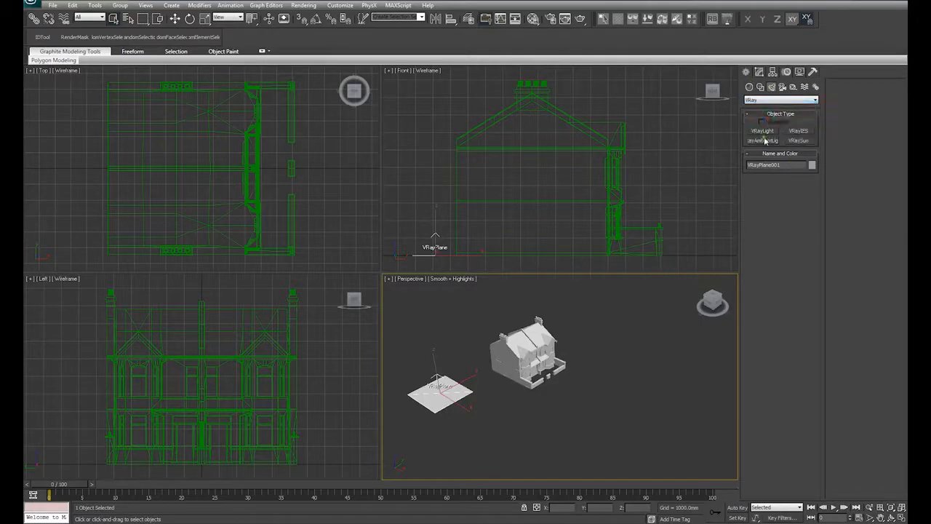
left_click(762, 132)
left_click(597, 399)
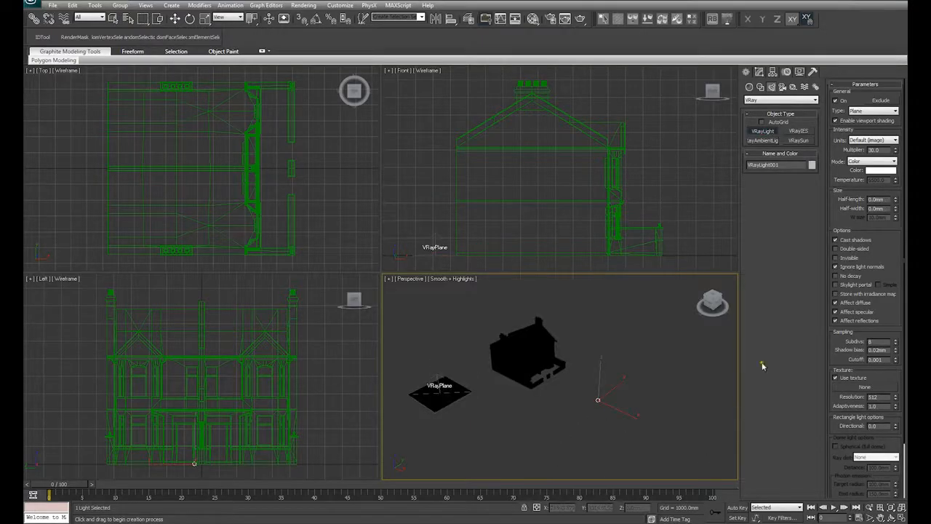
left_click(875, 111)
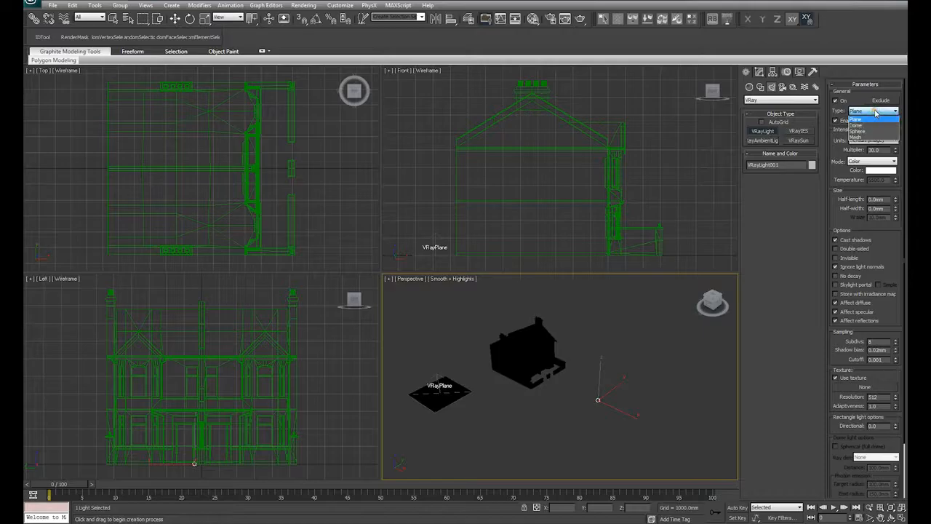
left_click(862, 130)
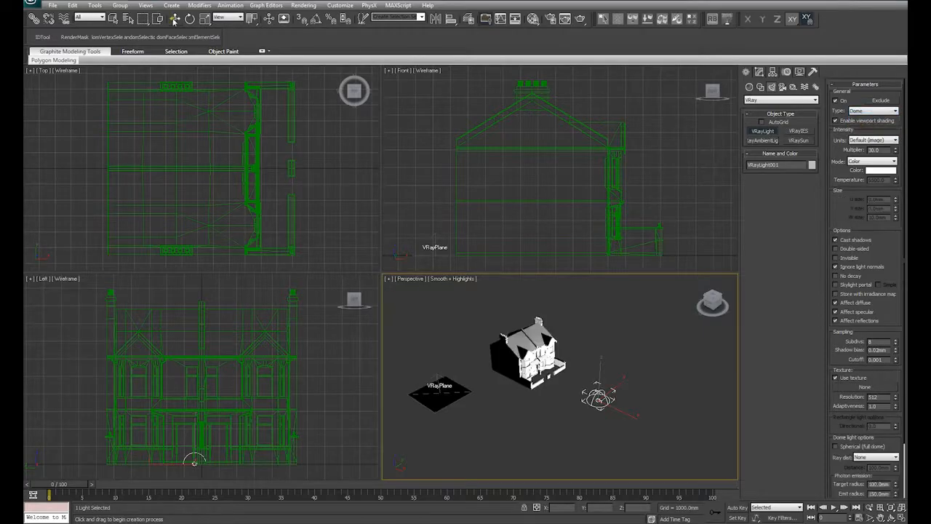
Step: Move the dome light to the world origin, with X, Y and Z at 0 mm
left_click(175, 19)
right_click(176, 19)
right_click(502, 142)
right_click(501, 150)
left_click(568, 119)
middle_click_drag(642, 316, 621, 316)
middle_click_drag(609, 357, 598, 355)
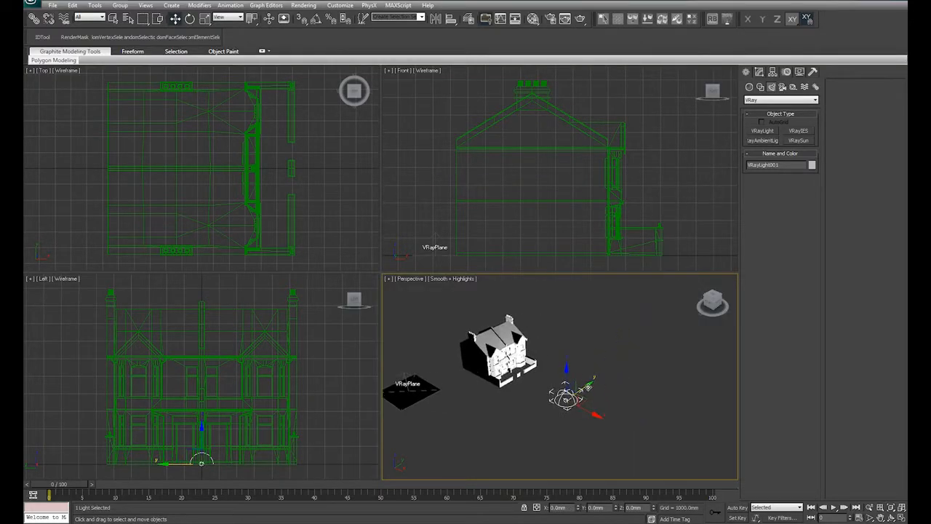
Step: Set the dome light's intensity multiplier to 1
left_click(759, 72)
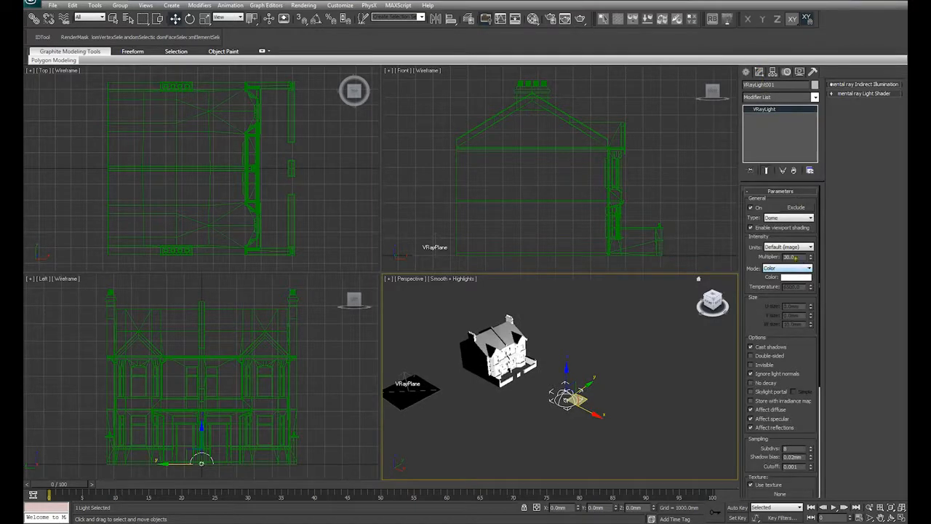
double_click(791, 256)
type("1")
key("Return")
mouse_move(635, 409)
middle_mouse_down()
mouse_move(584, 400)
mouse_move(597, 399)
middle_mouse_up()
Step: Assign a VRayHDRI map as the dome light's texture
scroll(584, 399, "down", 3)
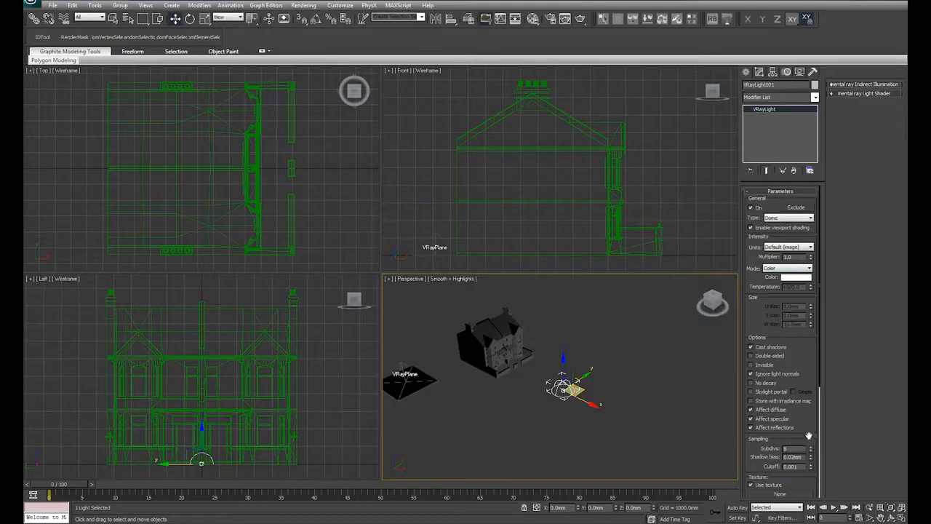
scroll(808, 433, "down", 5)
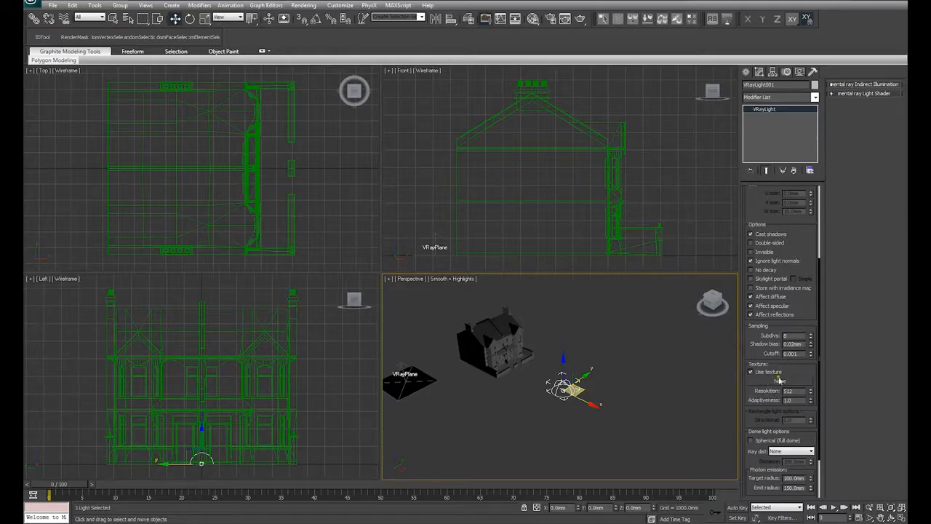
left_click(776, 381)
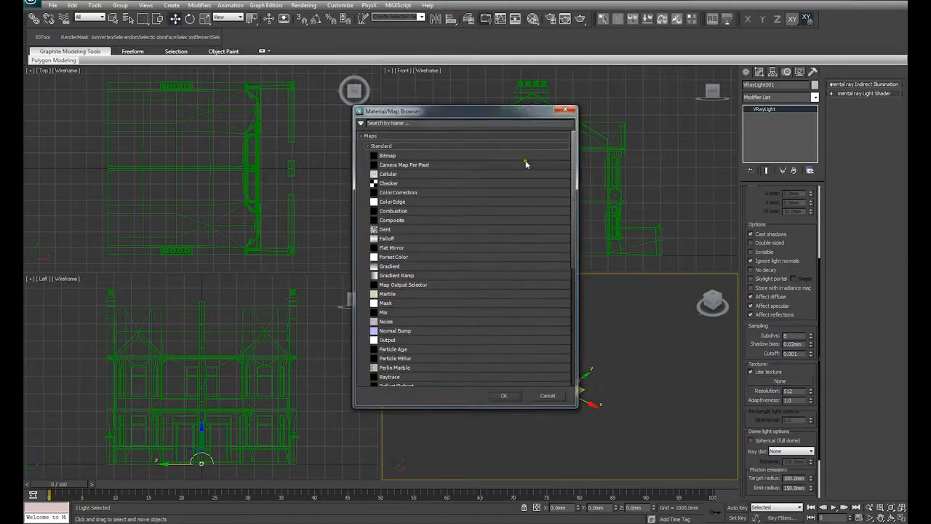
left_click_drag(572, 158, 575, 289)
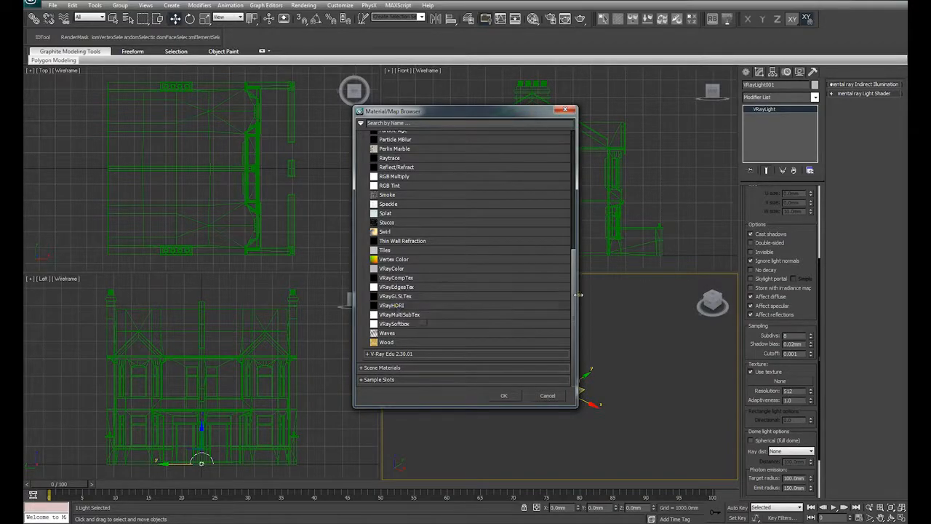
left_click_drag(574, 299, 573, 177)
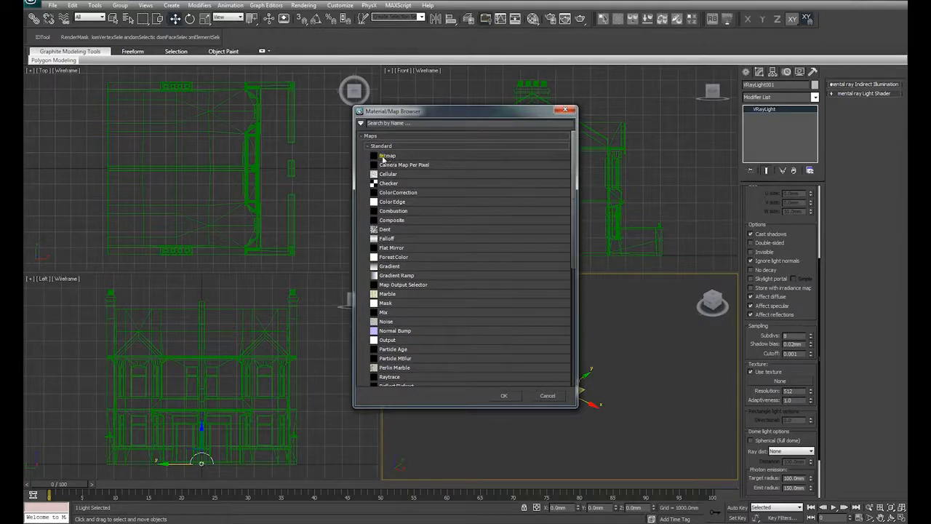
left_click(401, 156)
left_click_drag(573, 165, 576, 295)
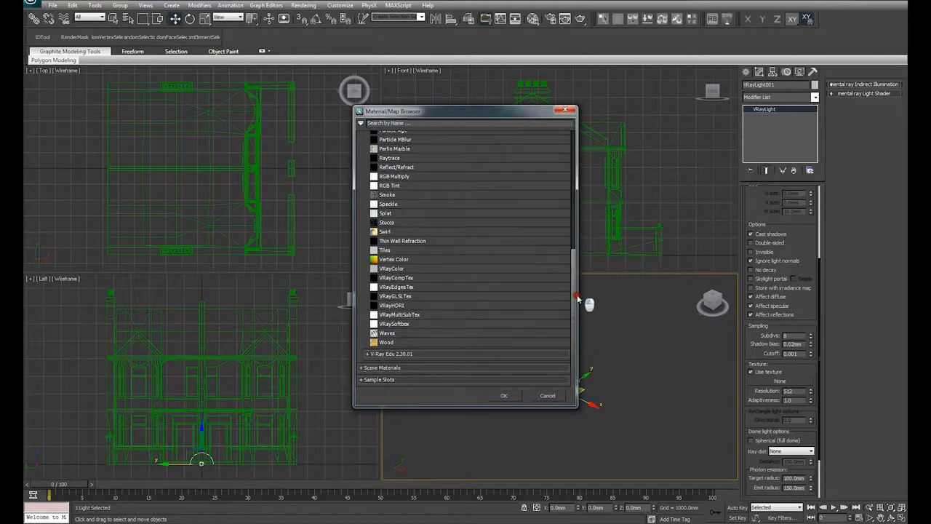
double_click(393, 306)
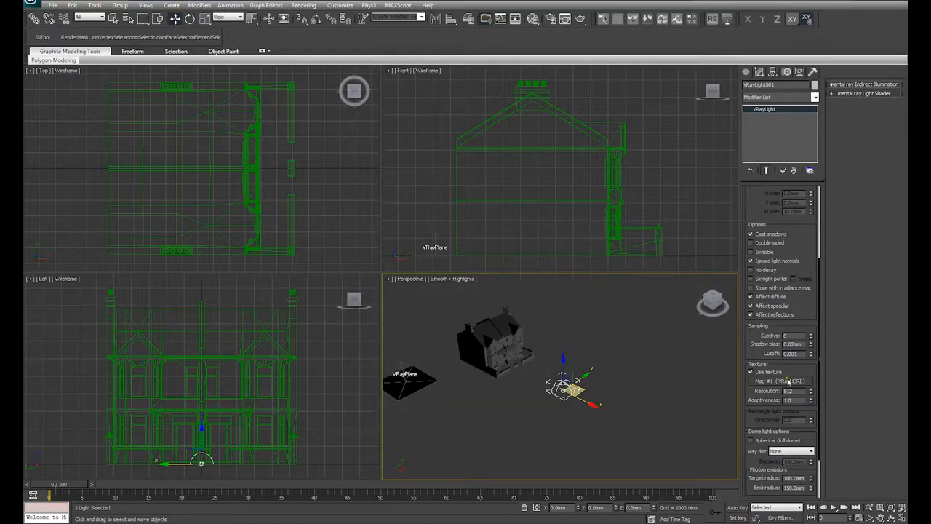
Step: Place the dome light's VRayHDRI map in the last Material Editor slot as an instance
key("m")
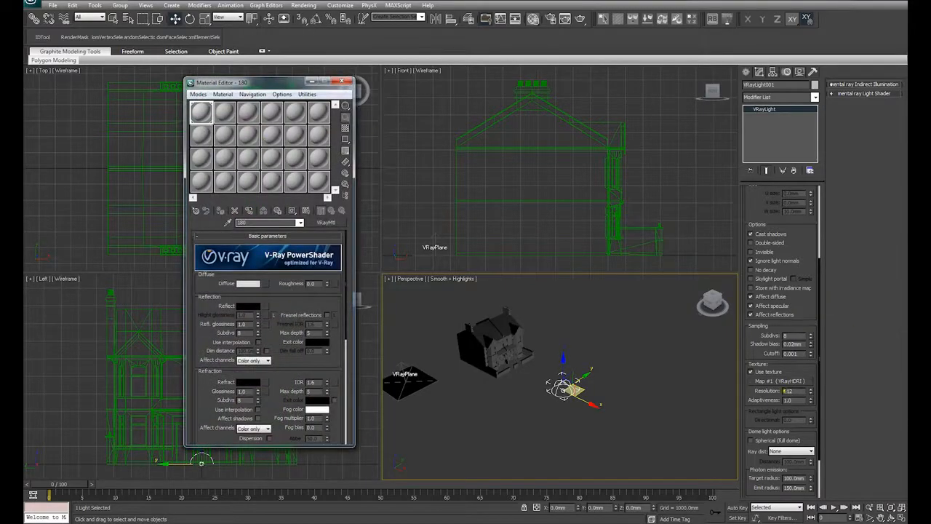
left_click_drag(789, 385, 320, 187)
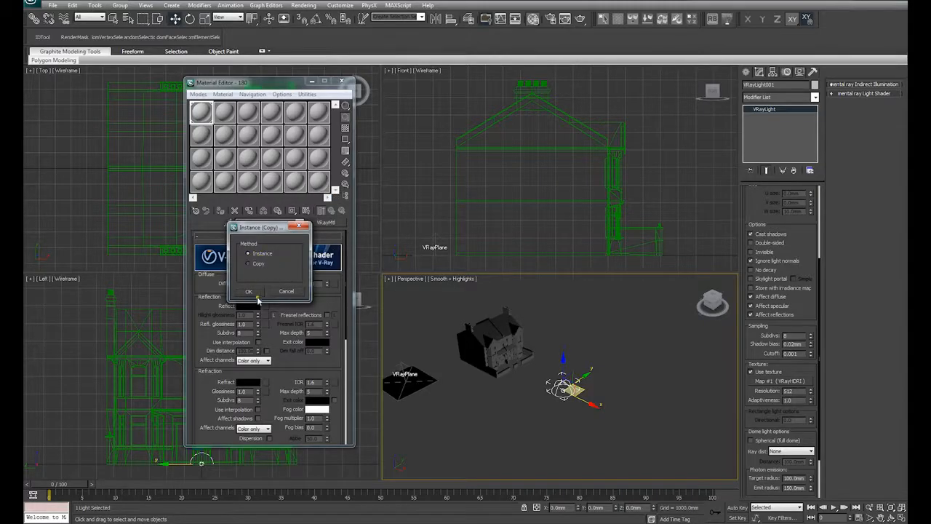
left_click(249, 291)
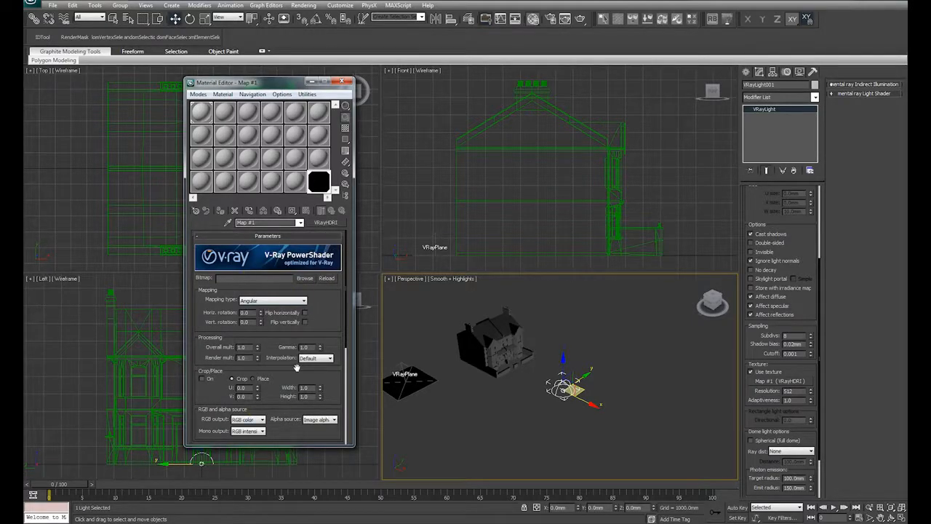
Step: Load the OpenEXR image 1808 Blue Sky White Clouds as the VRayHDRI map's bitmap
left_click(304, 279)
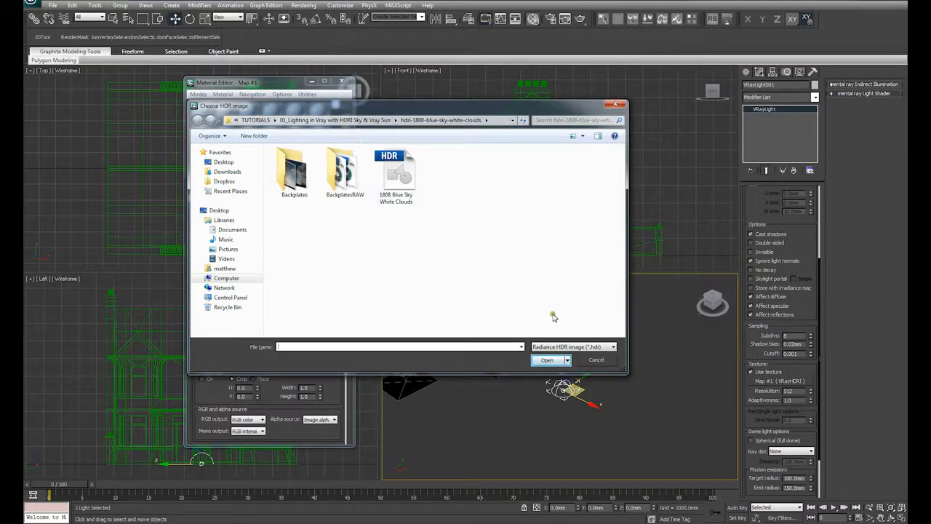
left_click(557, 347)
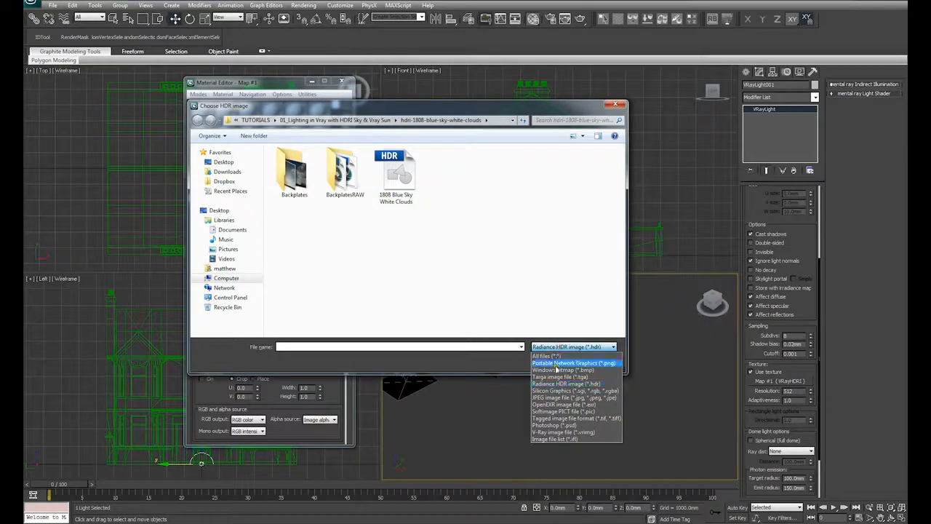
left_click(556, 404)
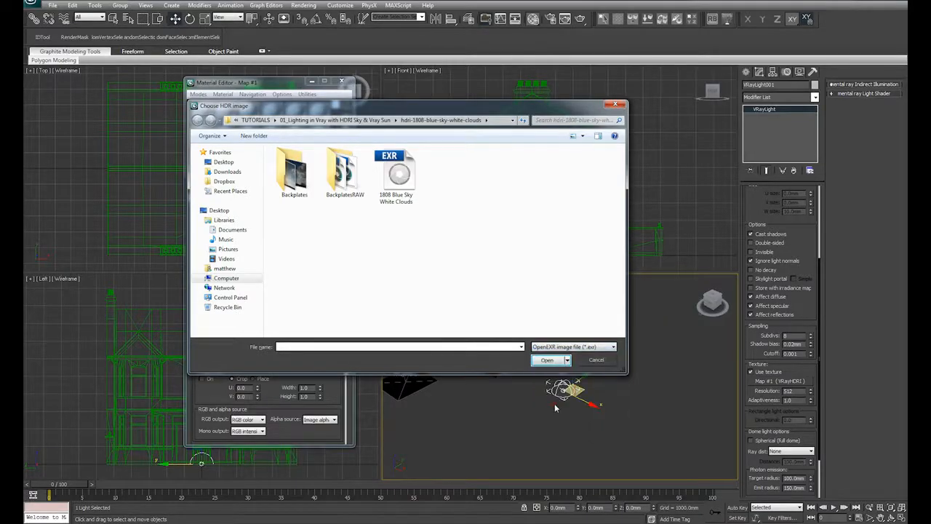
left_click(397, 177)
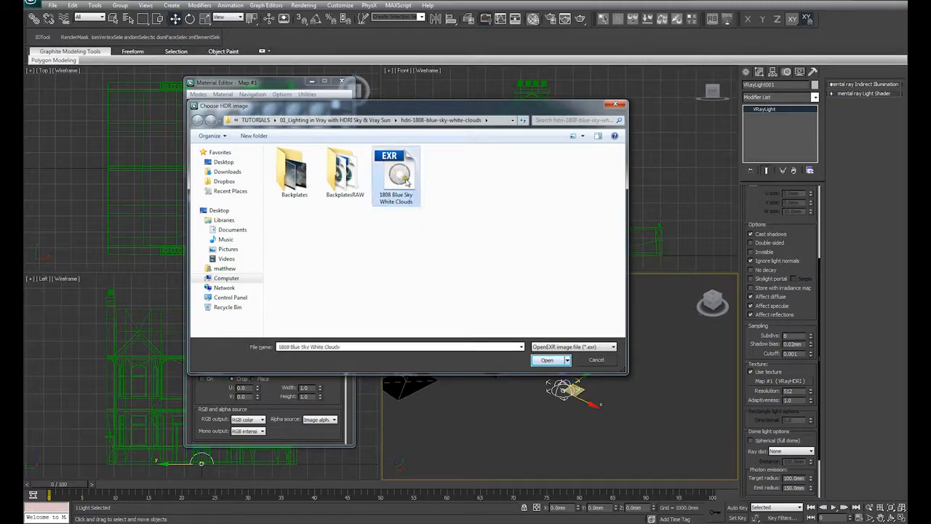
left_click_drag(433, 111, 419, 91)
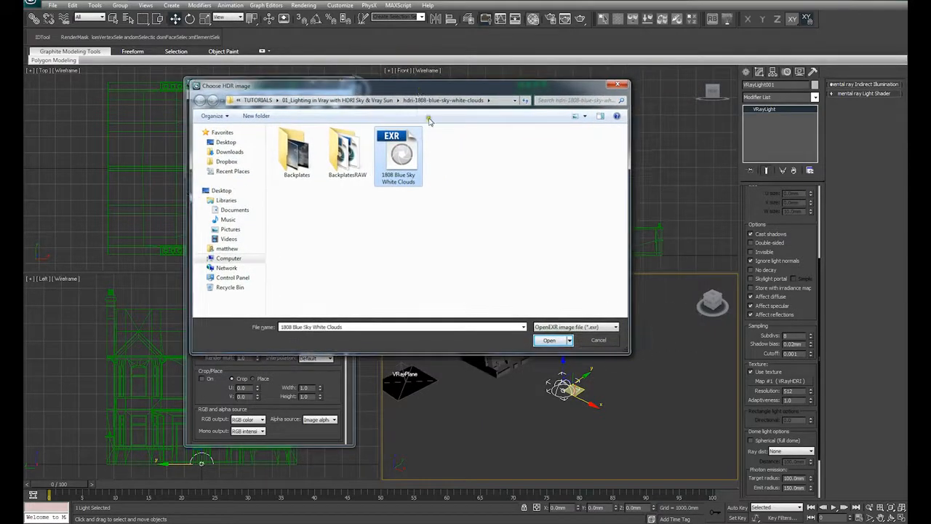
left_click(550, 341)
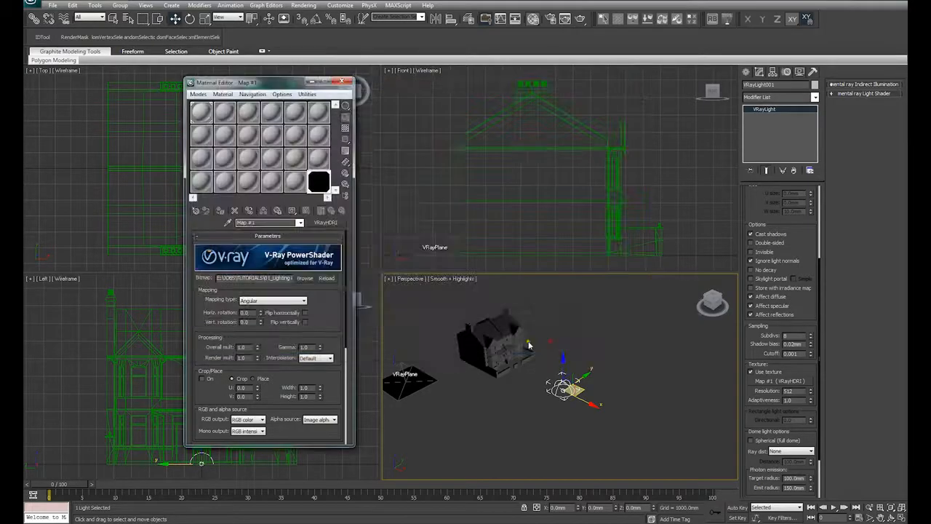
Step: Examine the sky image's brightness in the HDRI map's enlarged preview, then close the preview
double_click(319, 185)
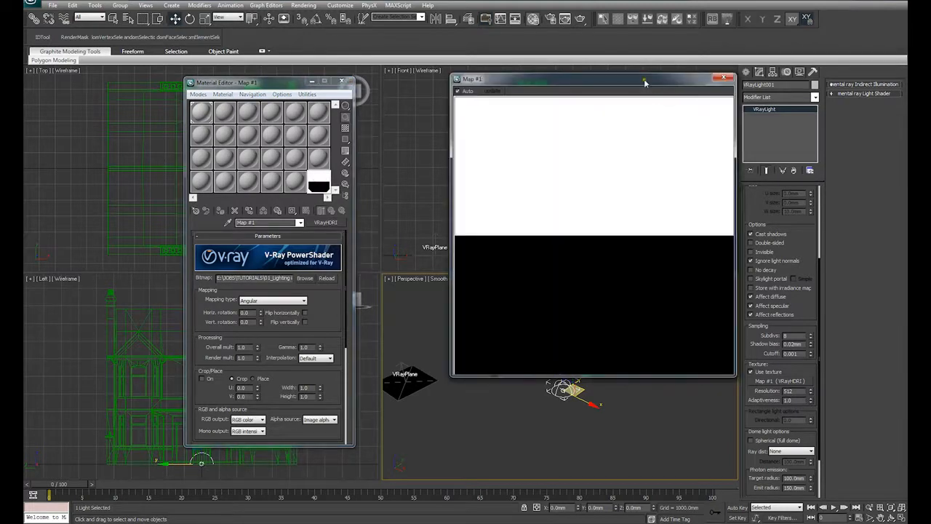
left_click_drag(648, 81, 629, 61)
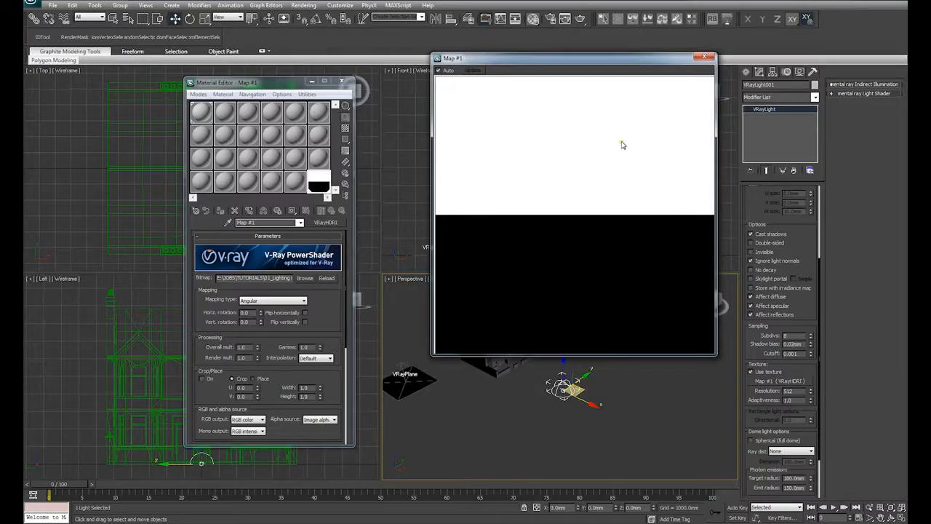
left_click(705, 56)
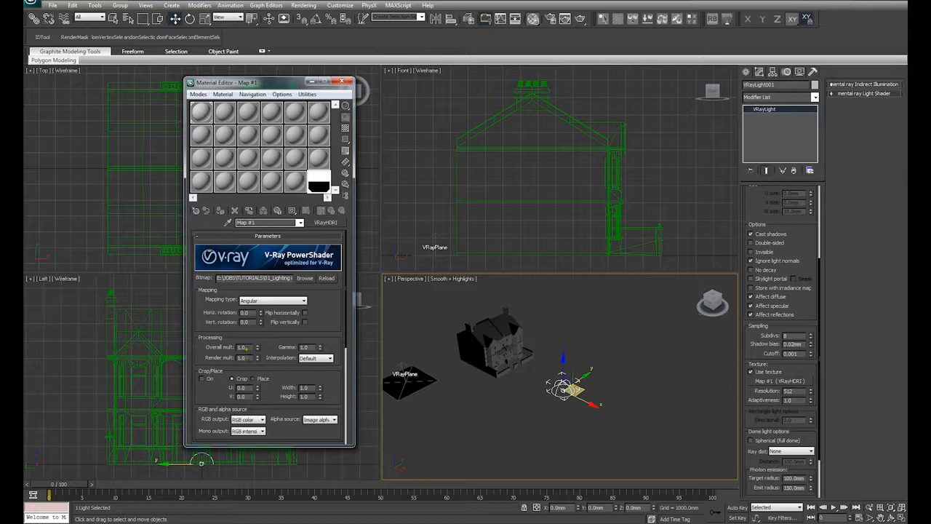
double_click(242, 346)
double_click(315, 181)
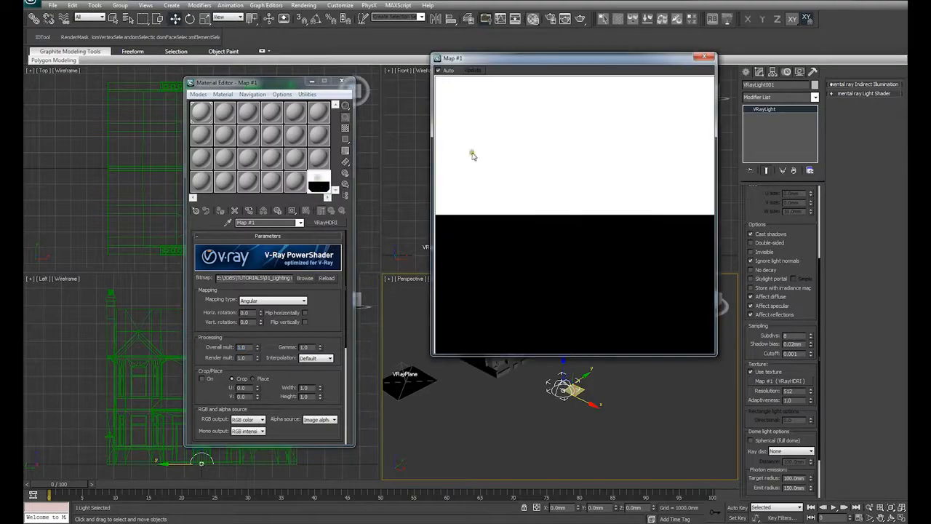
left_click(704, 56)
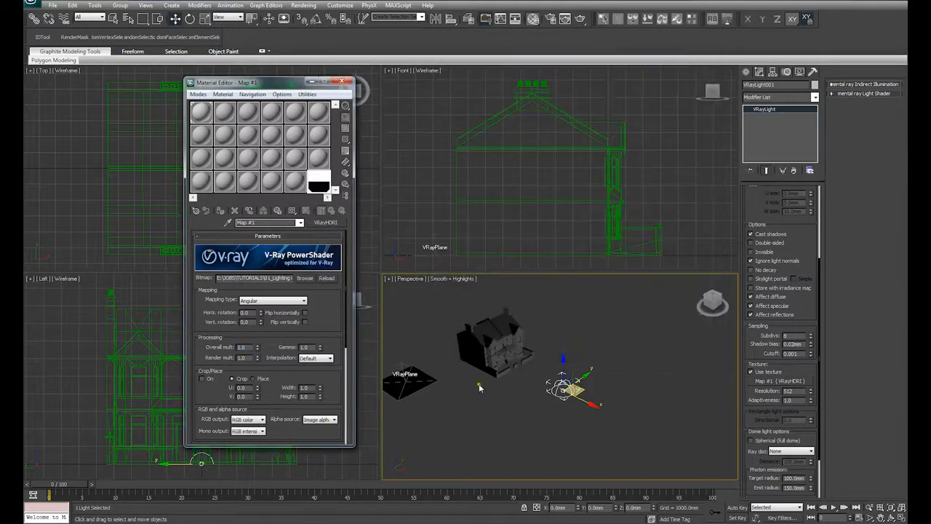
Step: Set the HDRI map's overall multiplier to 0.01 and open its enlarged preview
double_click(247, 357)
double_click(246, 347)
key("Return")
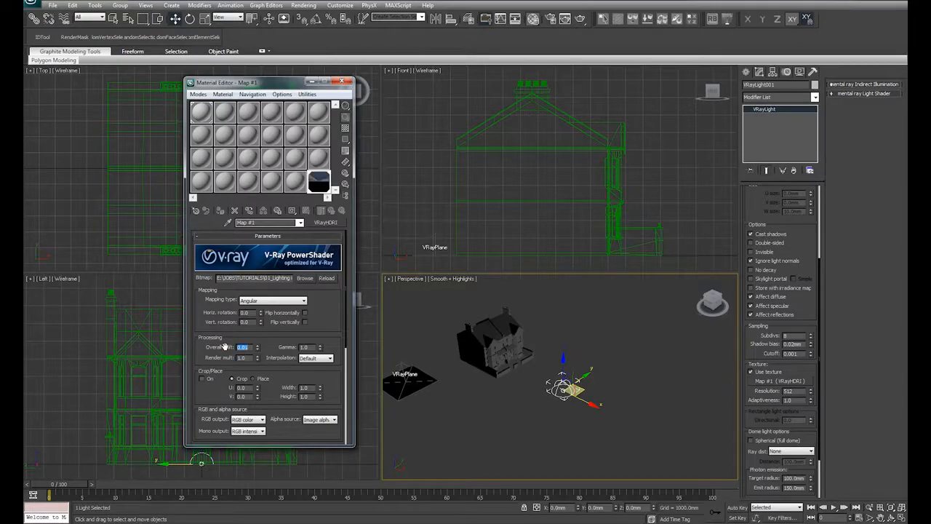
double_click(320, 181)
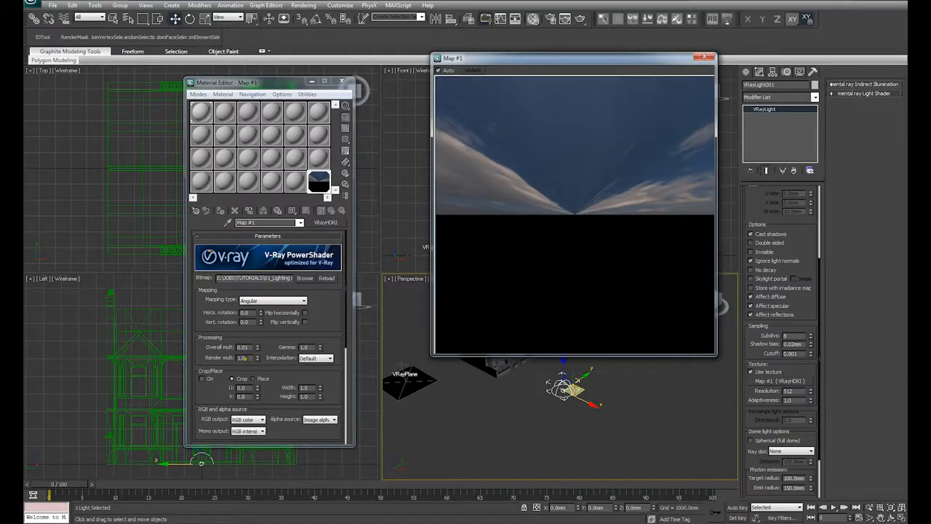
Step: Set the HDRI map's overall multiplier to 0.005 and its render multiplier to 200
left_click(243, 357)
left_click_drag(244, 347, 254, 352)
key("Return")
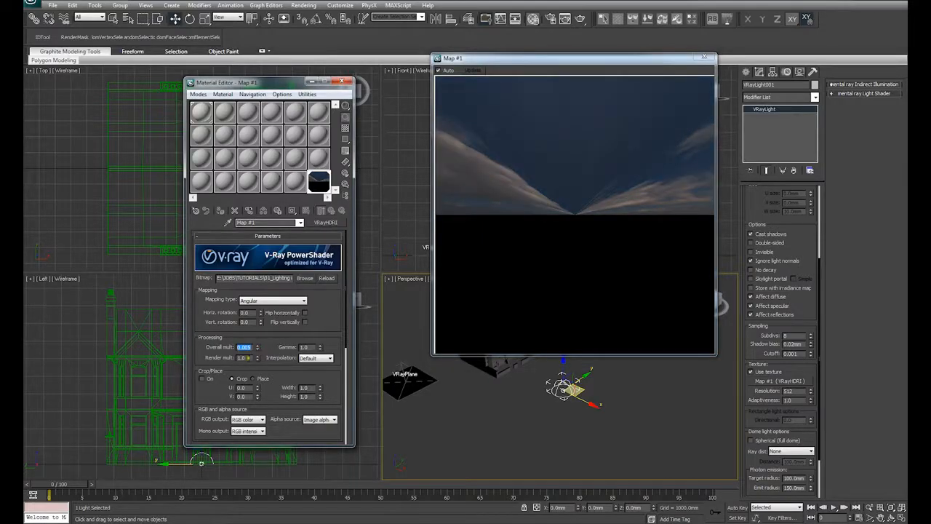
left_click_drag(254, 357, 228, 362)
Step: Change the HDRI map's mapping type to Spherical, then close its preview and the Material Editor
left_click(275, 302)
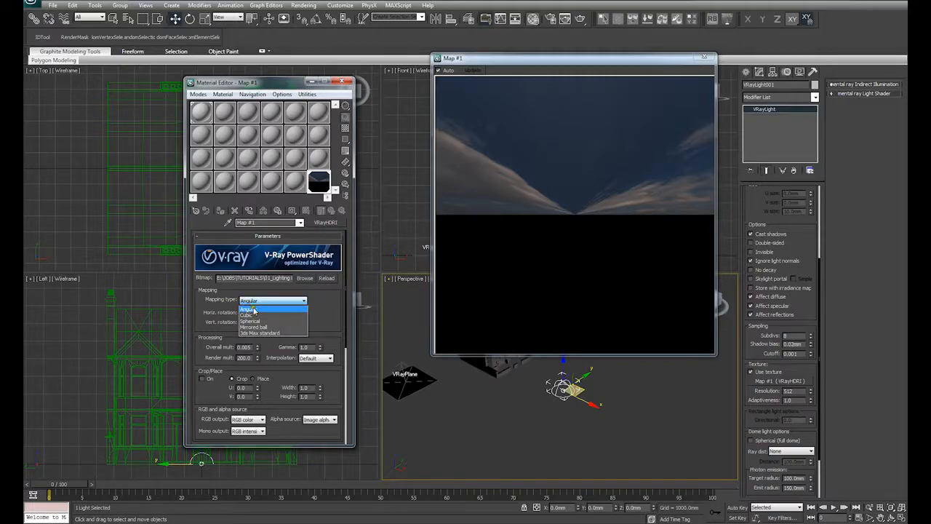
left_click(257, 322)
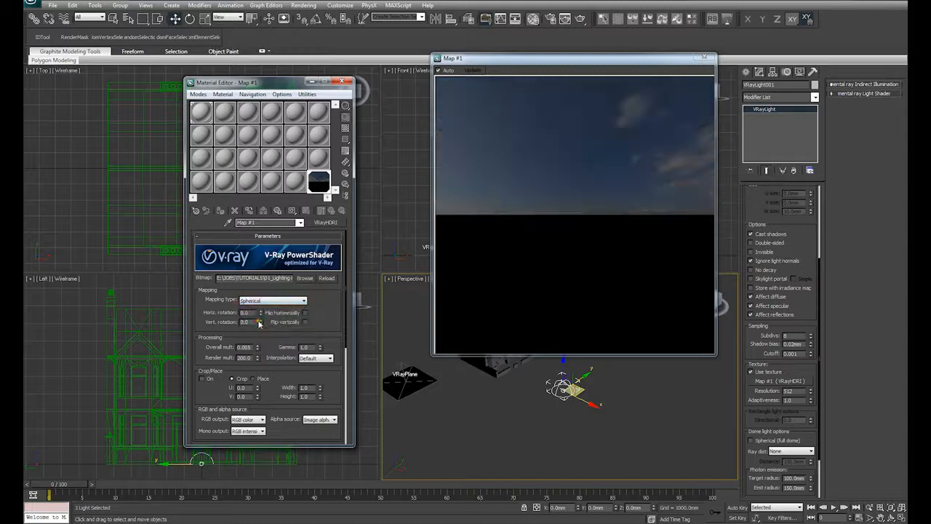
left_click(704, 57)
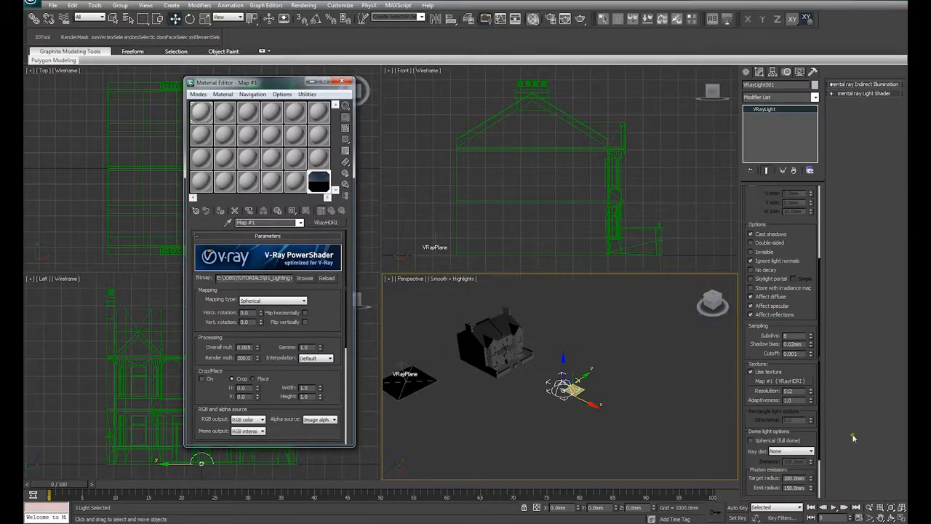
left_click(344, 83)
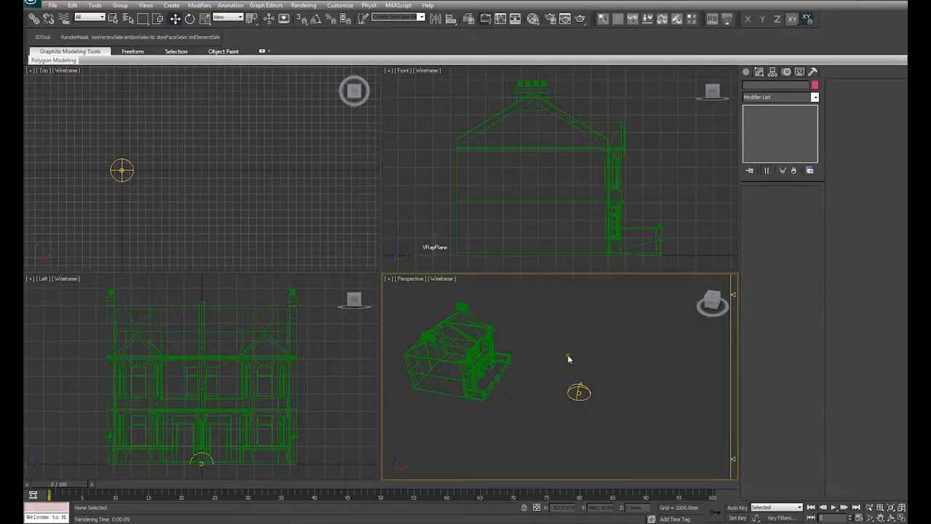
Step: Assign the VRayHDRI sky map from the Material Editor as an instanced environment map, then close the environment settings
key("m")
left_click_drag(386, 85, 277, 86)
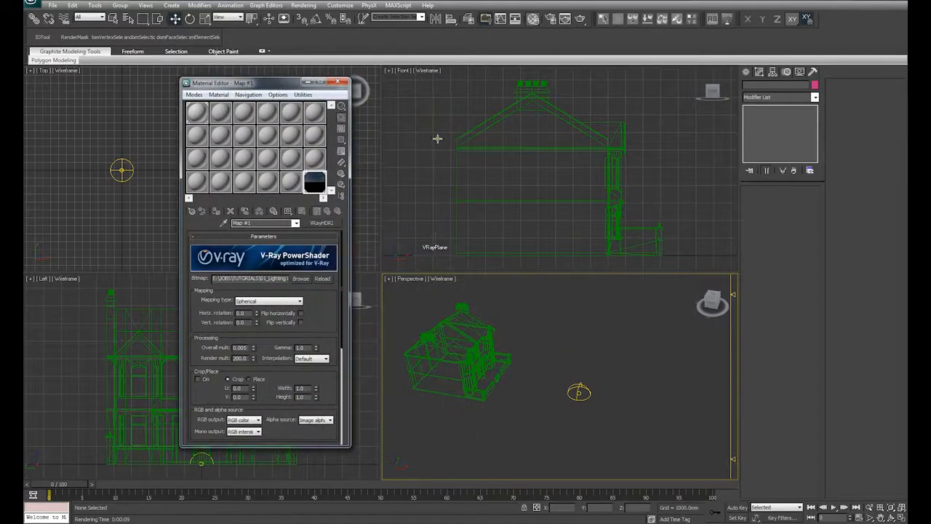
key("8")
left_click_drag(447, 58, 450, 93)
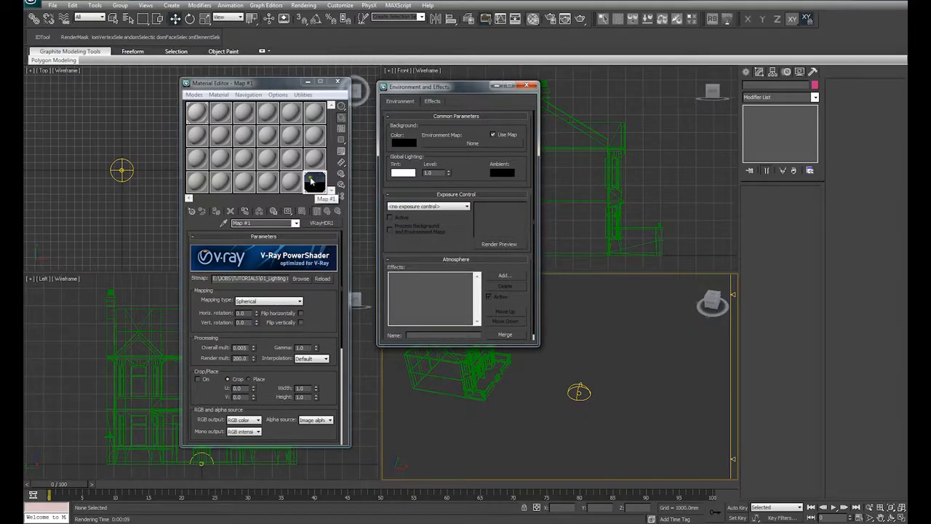
left_click_drag(312, 184, 485, 145)
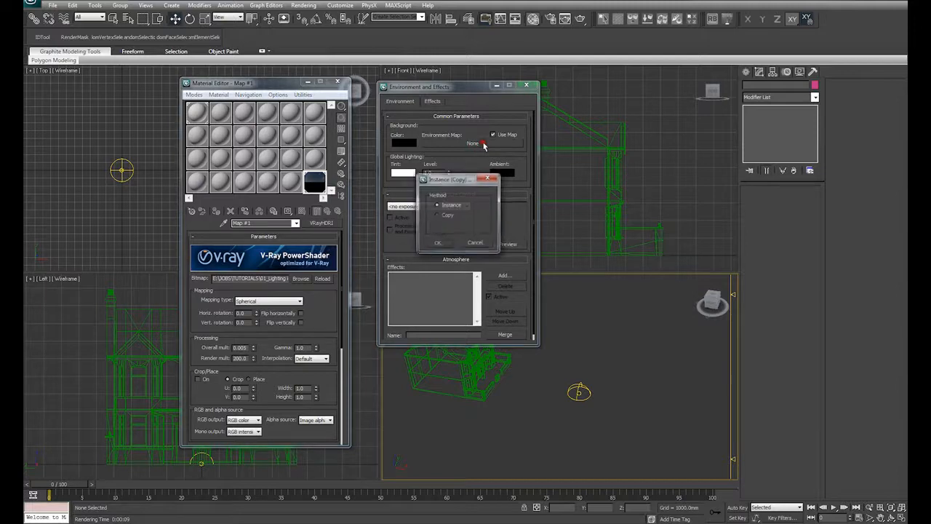
left_click(440, 243)
left_click(526, 85)
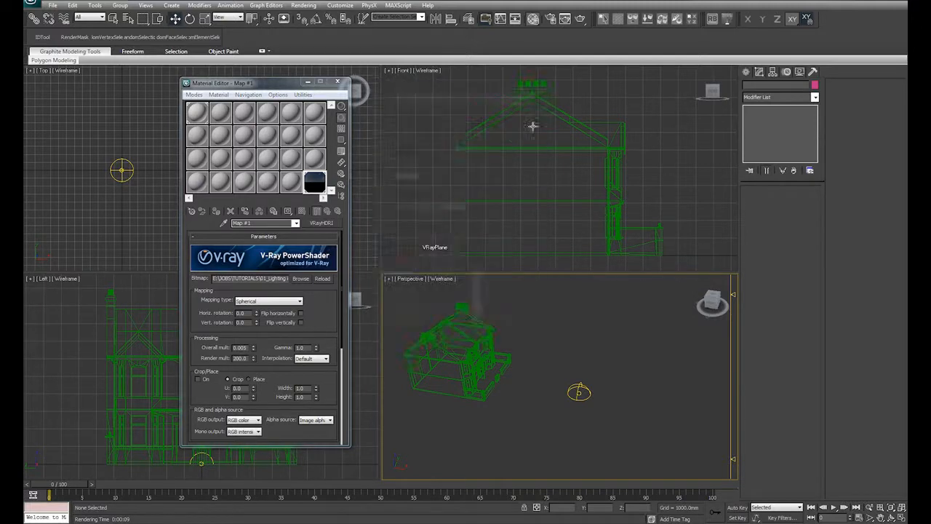
Step: Display the environment map as the Perspective viewport's background, maximize that viewport and close the Material Editor
right_click(500, 315)
left_click(479, 305)
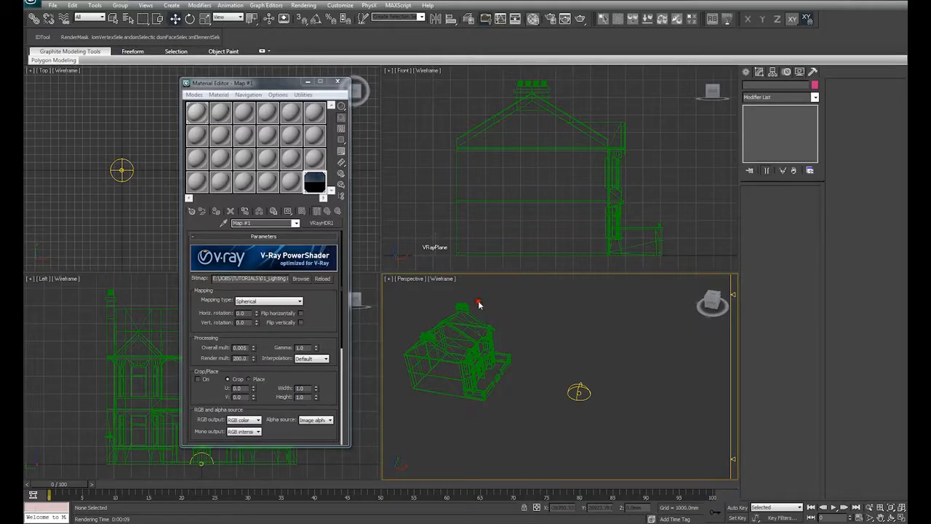
key("alt+b")
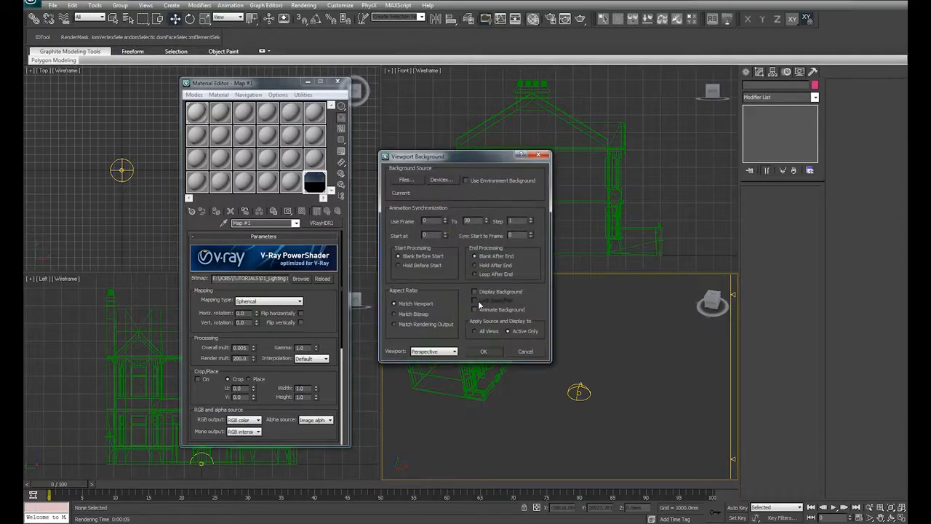
left_click(466, 181)
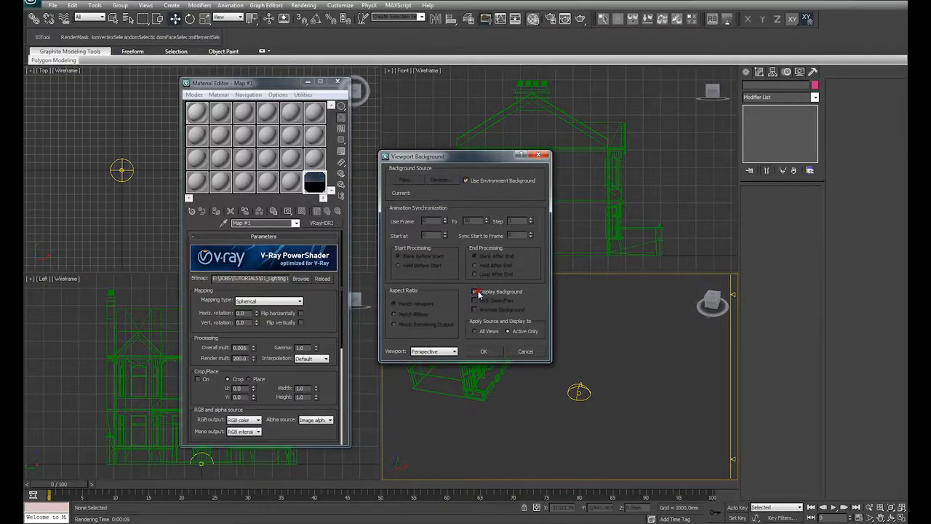
left_click(484, 351)
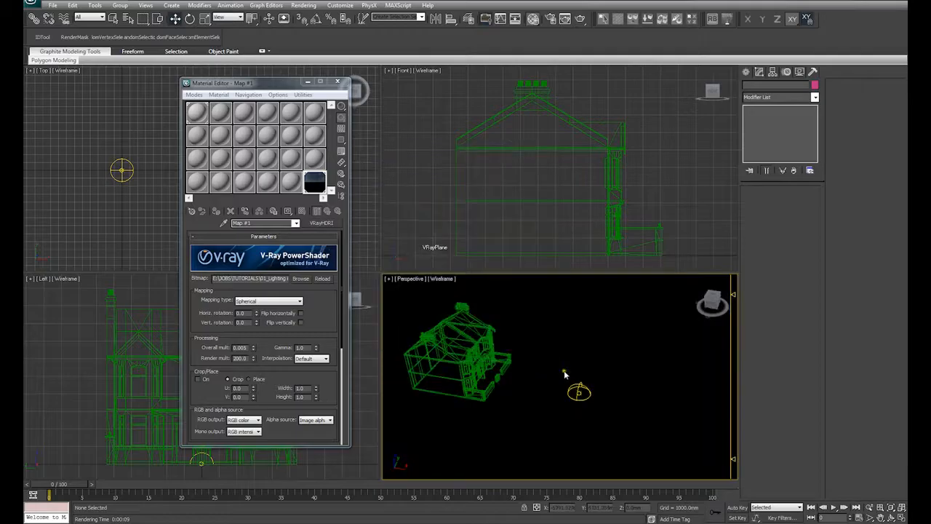
key("alt+w")
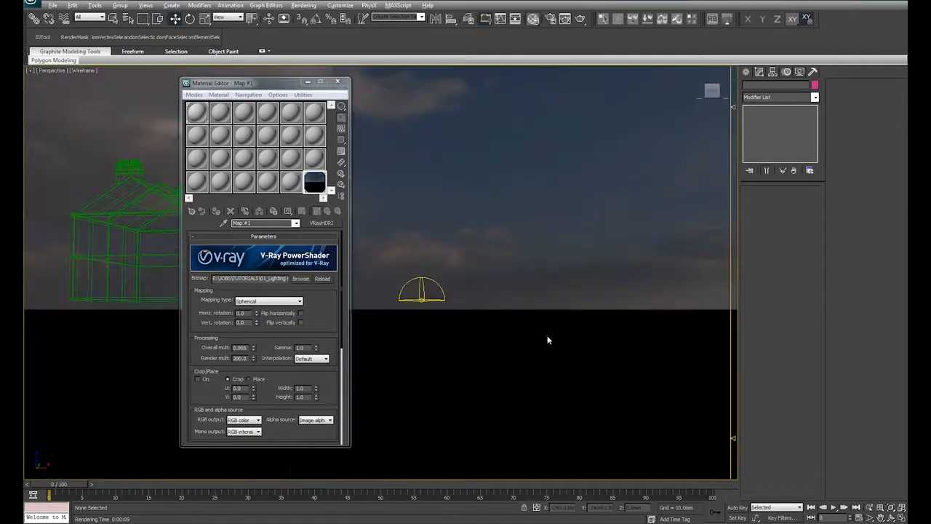
left_click_drag(270, 88, 589, 87)
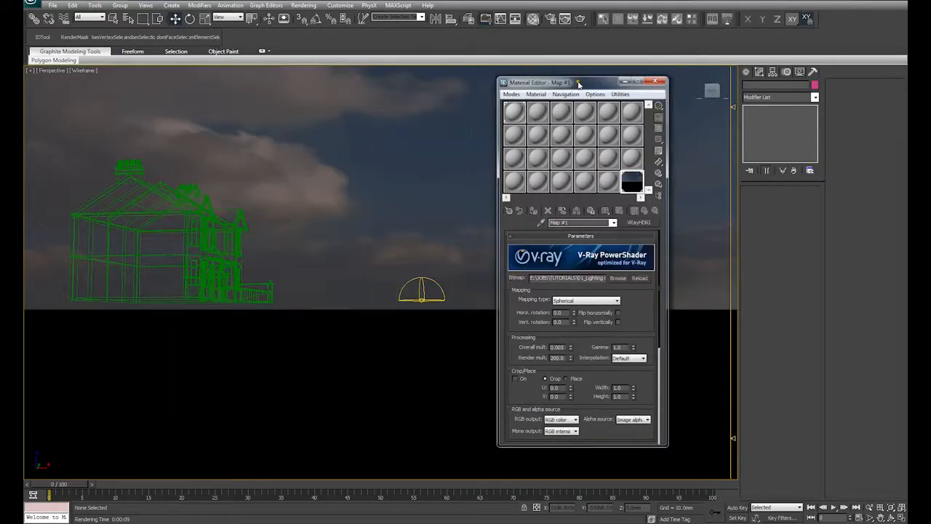
left_click(656, 83)
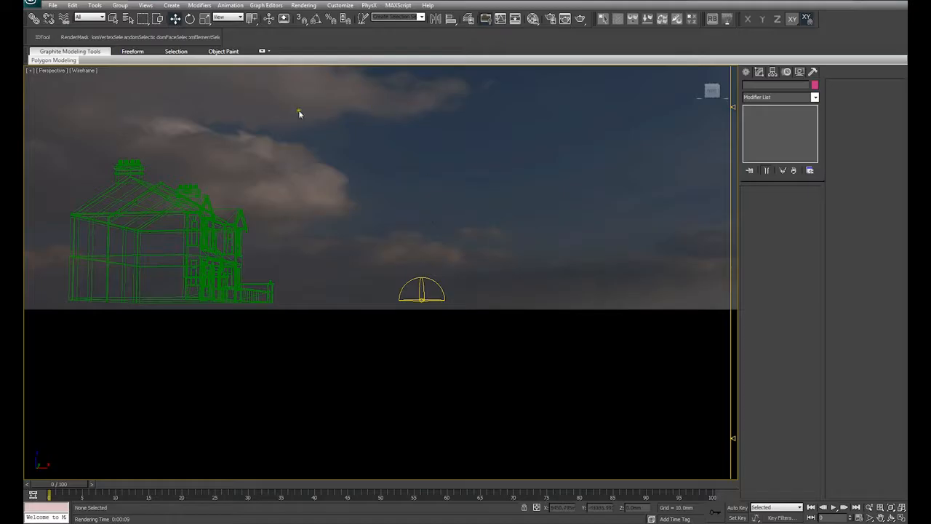
Step: Create a targeted V-Ray physical camera in the maximized Top view, aimed at the front of the house
key("alt+w")
left_click(221, 202)
middle_click_drag(217, 207, 286, 218)
key("alt+w")
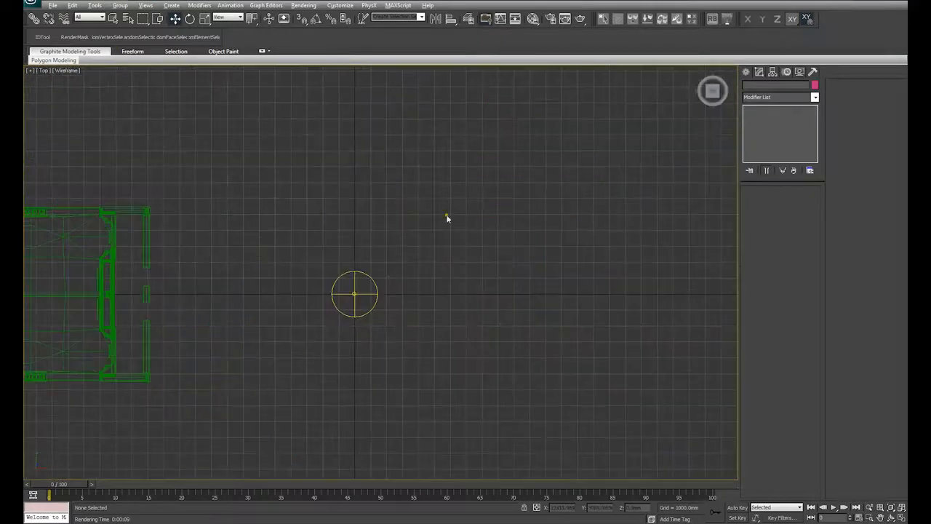
left_click(747, 73)
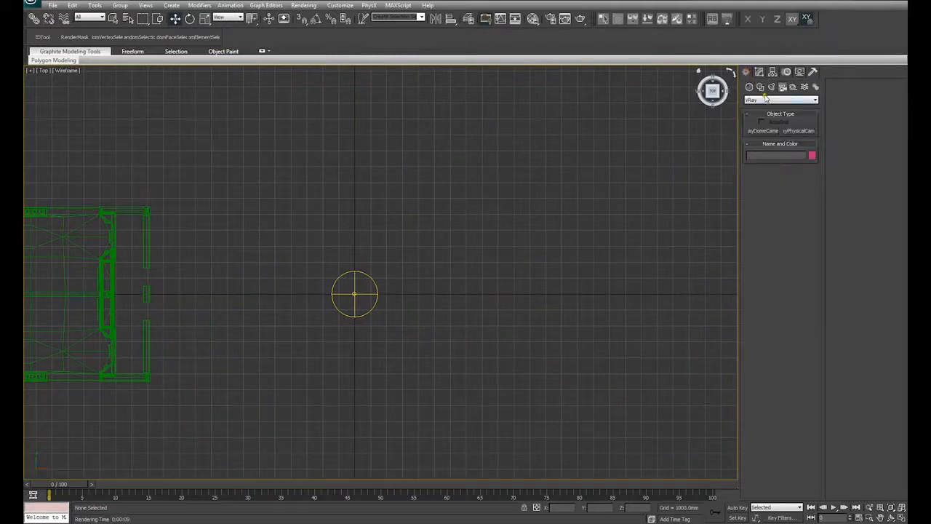
middle_click_drag(434, 264, 432, 245)
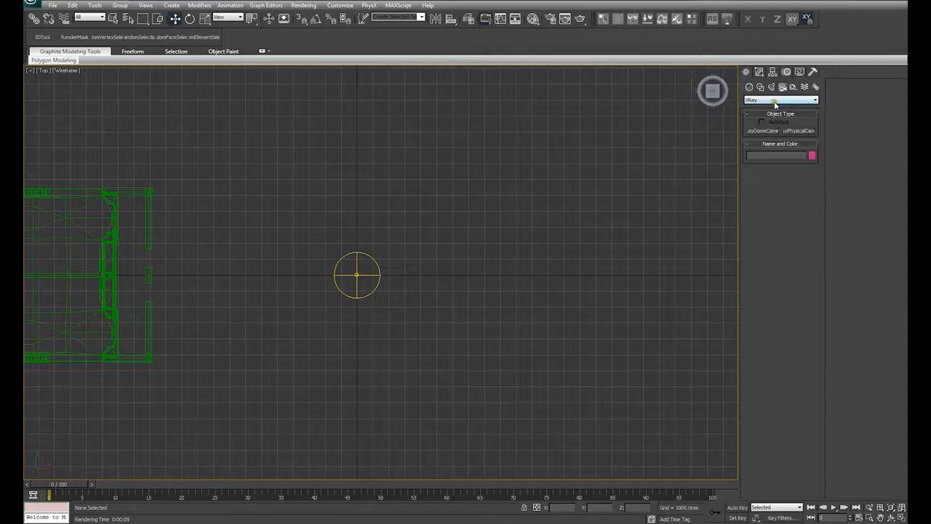
left_click(783, 100)
left_click(782, 102)
left_click(798, 130)
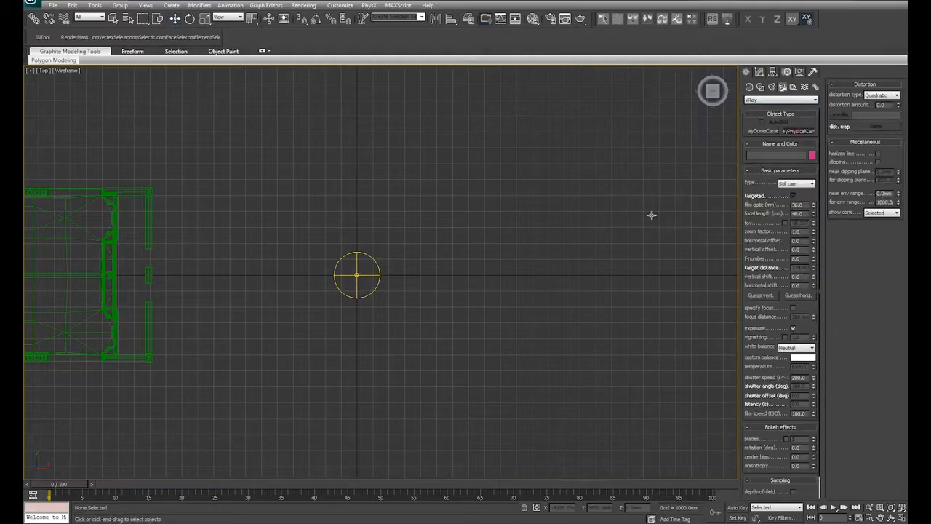
left_click_drag(465, 273, 301, 275)
Step: Set the absolute Y position of both the camera and its target to 0 mm
left_click(175, 18)
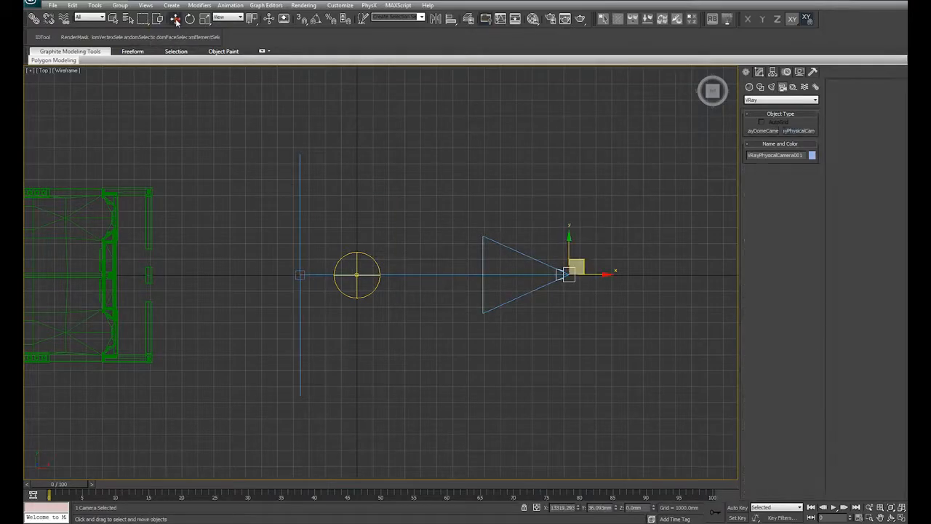
right_click(174, 18)
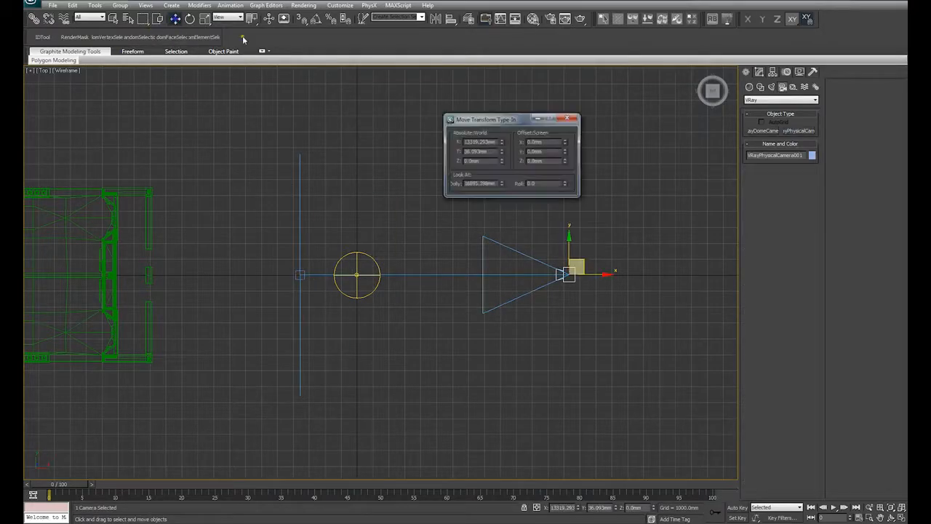
left_click(567, 118)
left_click(298, 275)
left_click(296, 276)
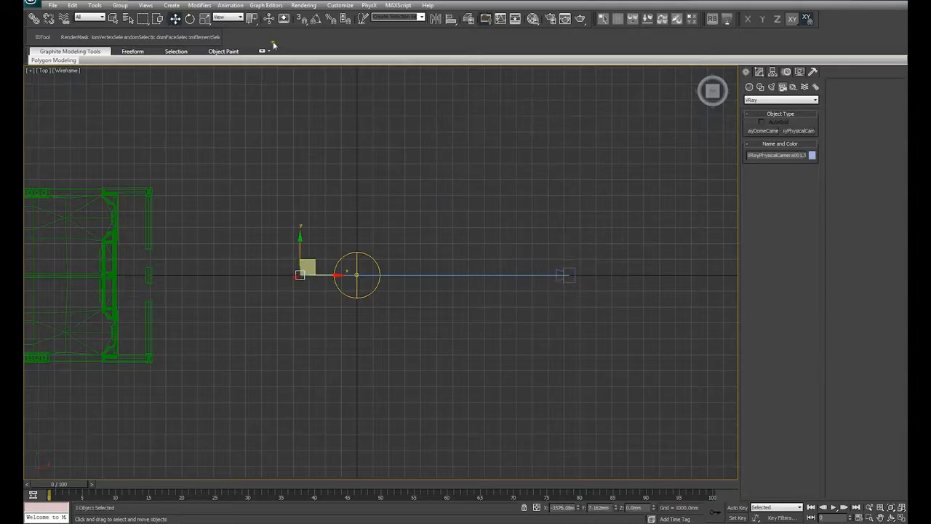
right_click(175, 18)
right_click(501, 152)
left_click(567, 118)
Step: Select the camera together with its target and raise both by 1800 mm in Z
left_click(574, 274)
key("alt+w")
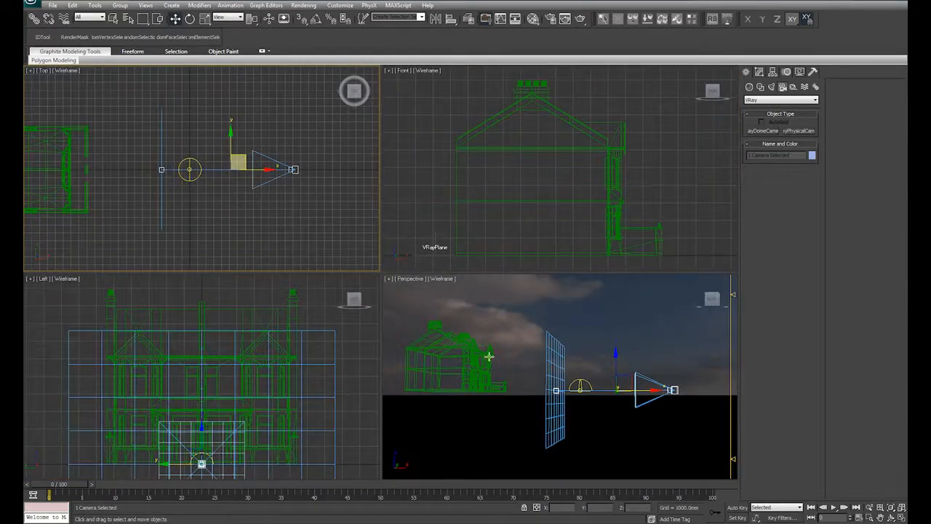
right_click(175, 19)
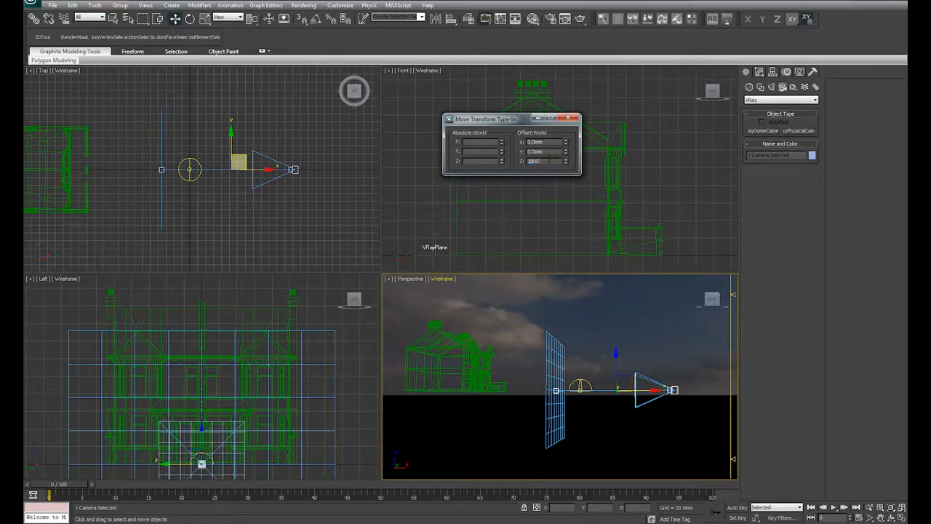
left_click(542, 160)
type("1800")
key("Return")
left_click(568, 118)
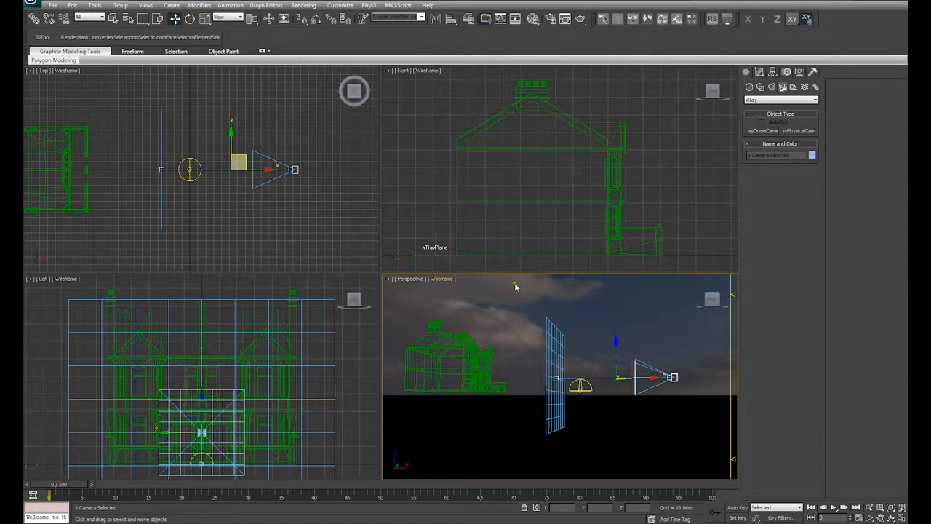
Step: Switch the Perspective viewport to the physical camera's view and turn on its safe frame
left_click(506, 306)
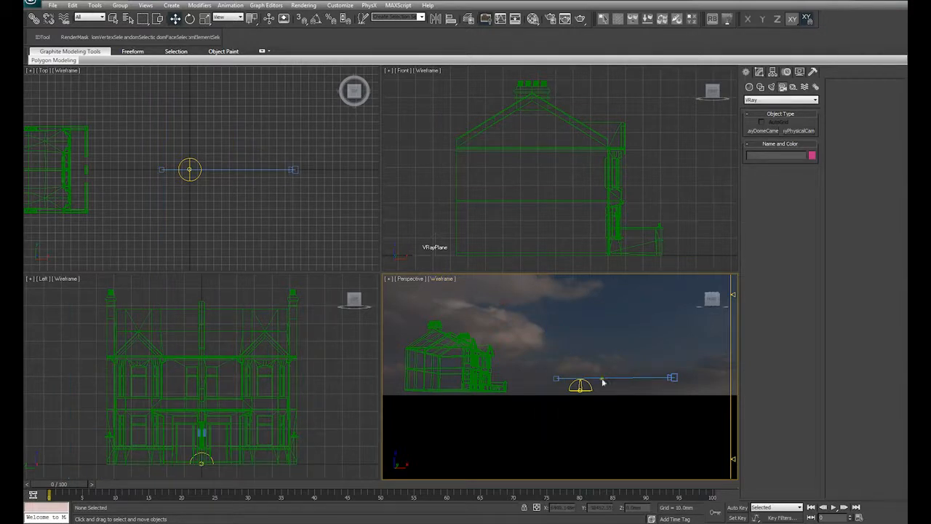
key("c")
right_click(450, 336)
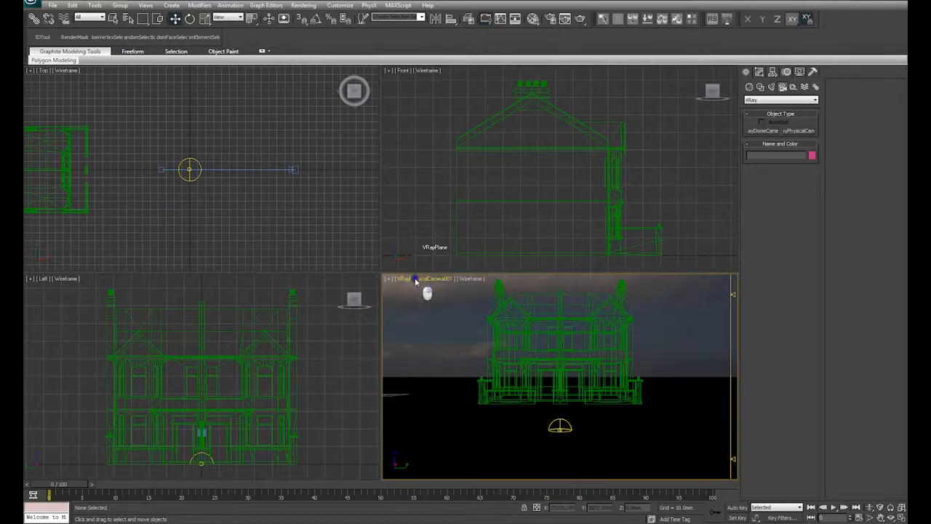
left_click(416, 279)
left_click(450, 413)
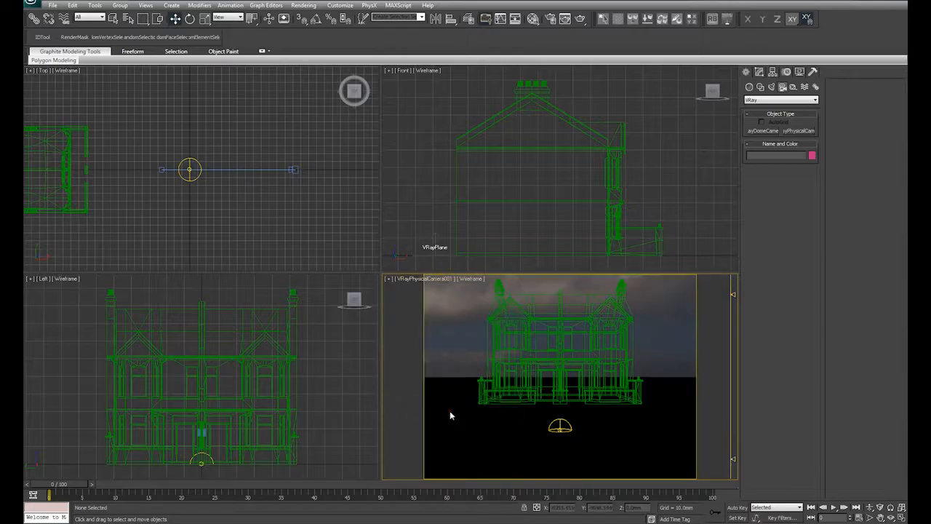
Step: Maximize the camera view and dolly the camera closer so the house fills more of the frame
key("alt+w")
left_click(869, 507)
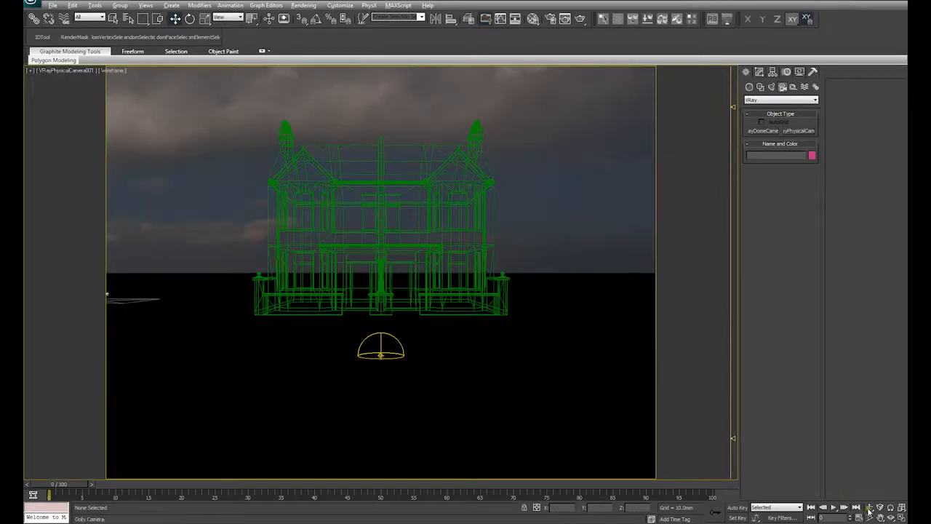
left_click_drag(421, 299, 425, 276)
right_click(426, 275)
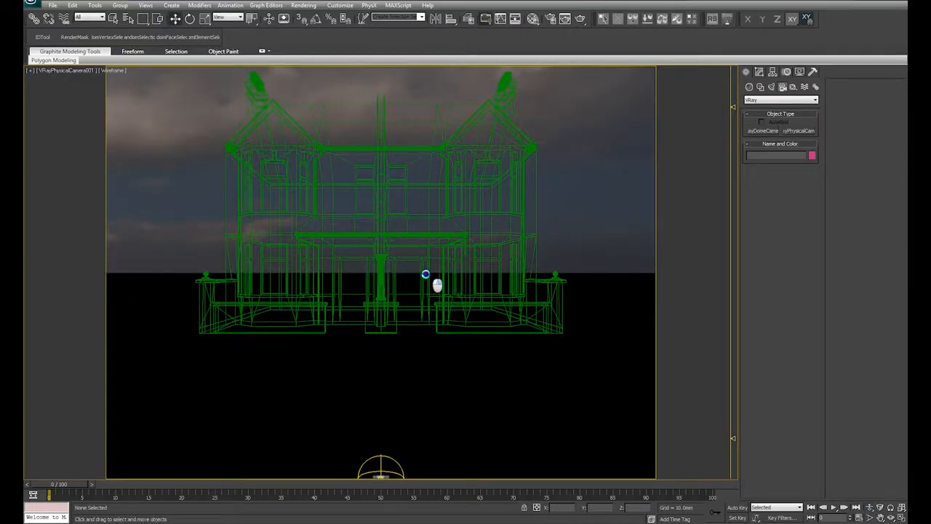
Step: Select the camera from its own view, open its parameters for editing and check the vignetting option, leaving it off
left_click(45, 70)
left_click(57, 143)
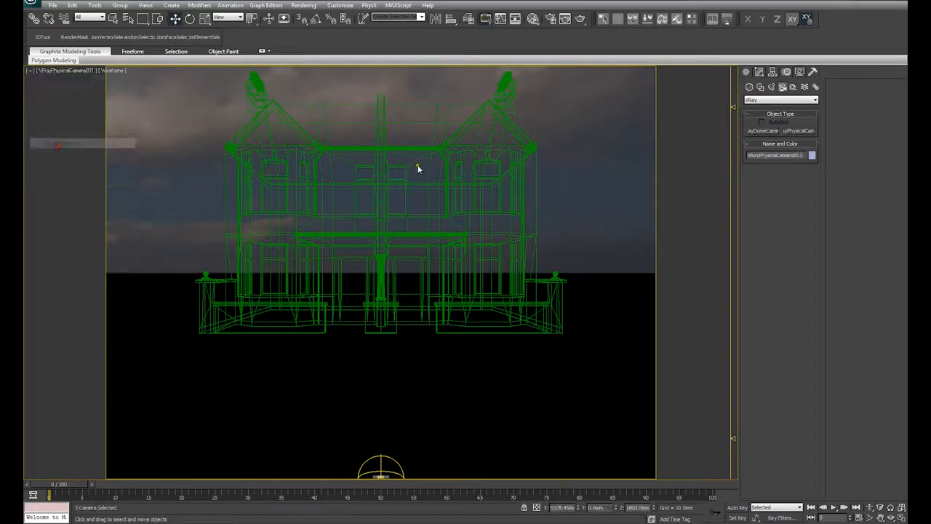
left_click(759, 71)
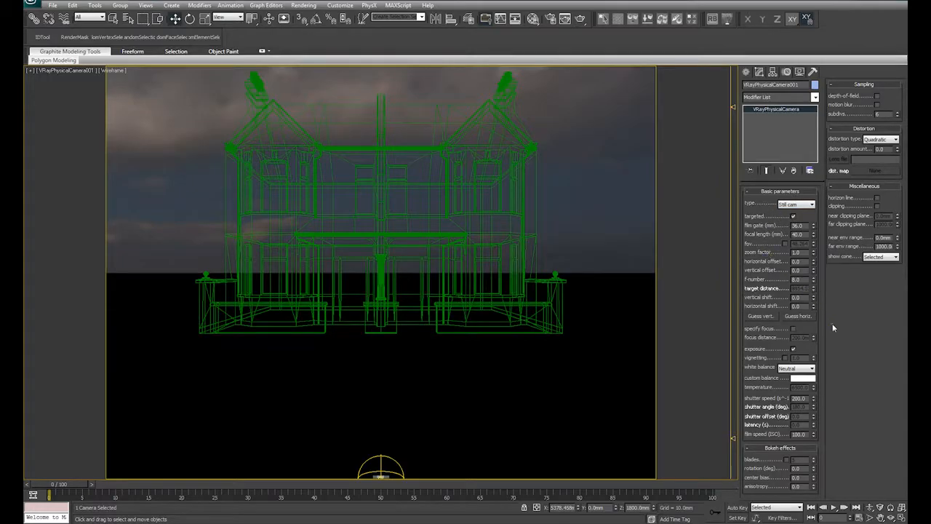
left_click(784, 357)
left_click(784, 358)
Step: Try the D75 white balance preset on the physical camera and restore it to Neutral
left_click(803, 368)
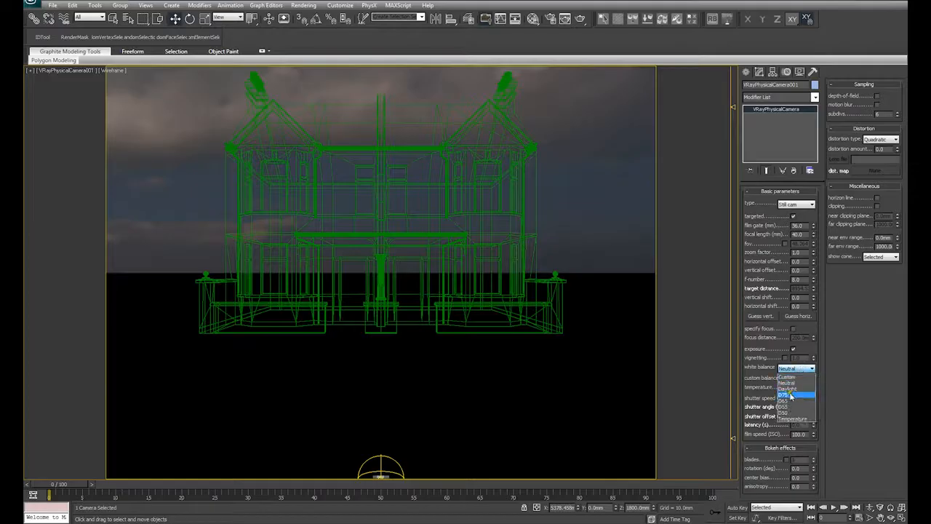
left_click(789, 395)
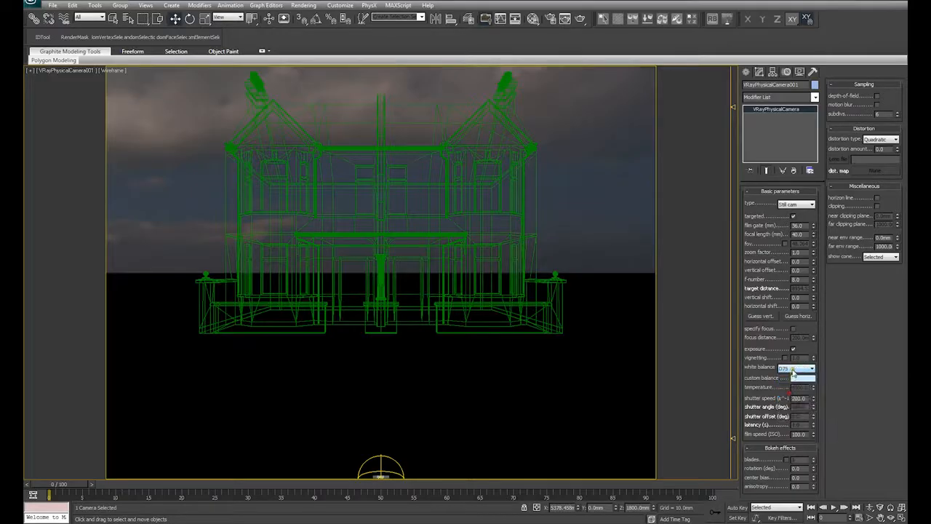
left_click(793, 369)
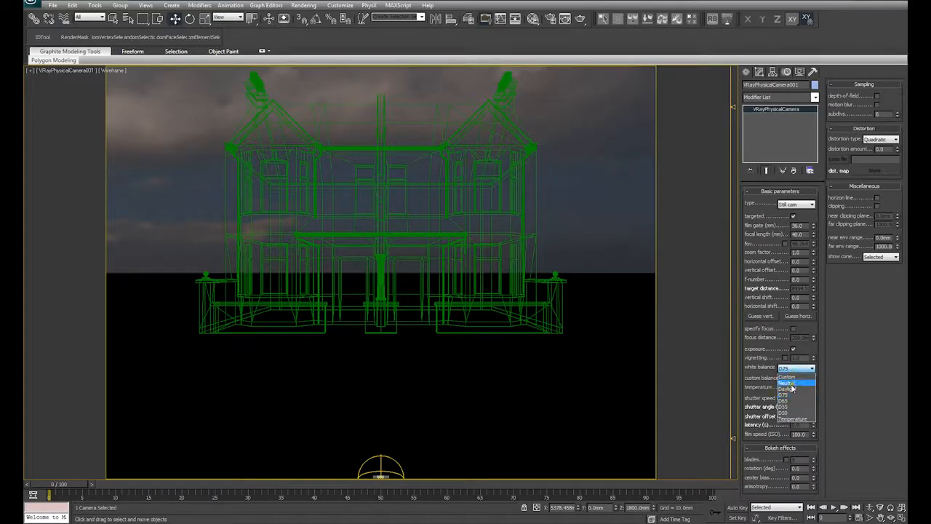
left_click(787, 383)
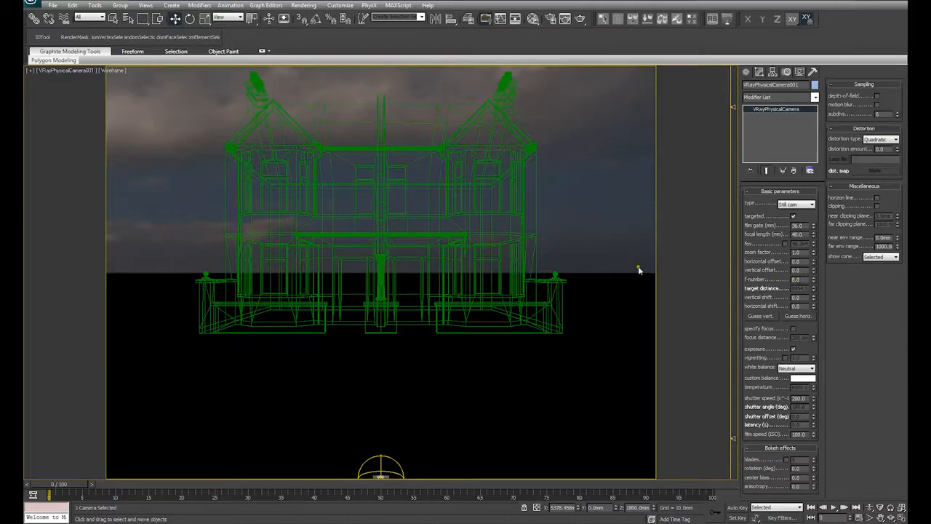
Step: Deselect the camera, test-render its view, and close the frame buffer and Render Setup
left_click(575, 243)
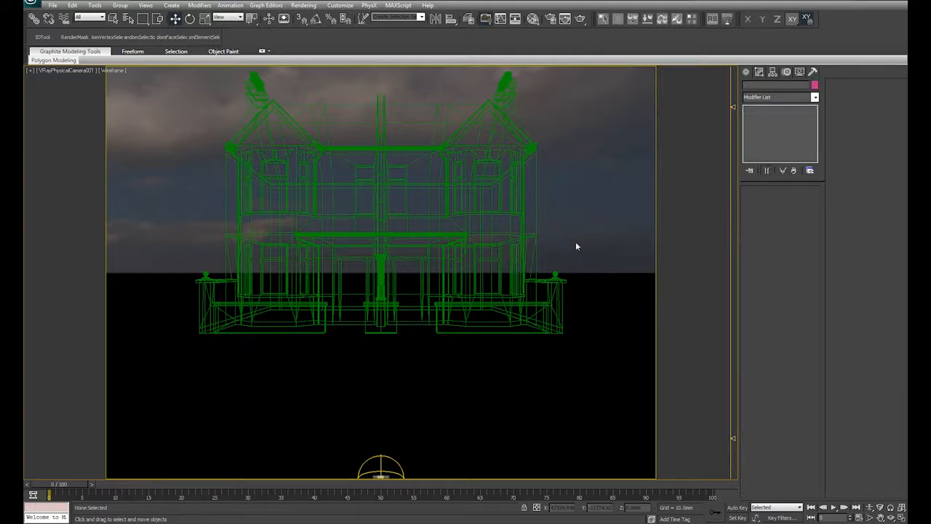
key("F10")
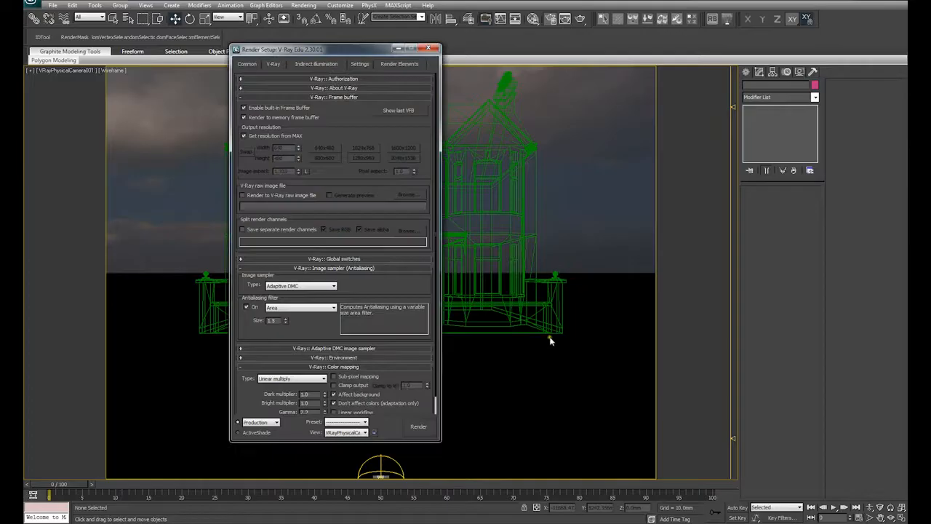
left_click(417, 422)
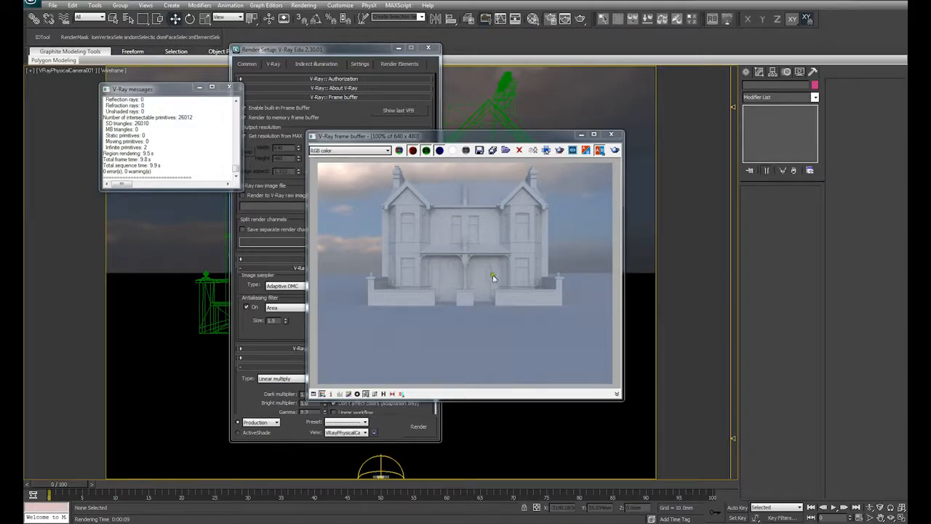
left_click(611, 134)
left_click(429, 49)
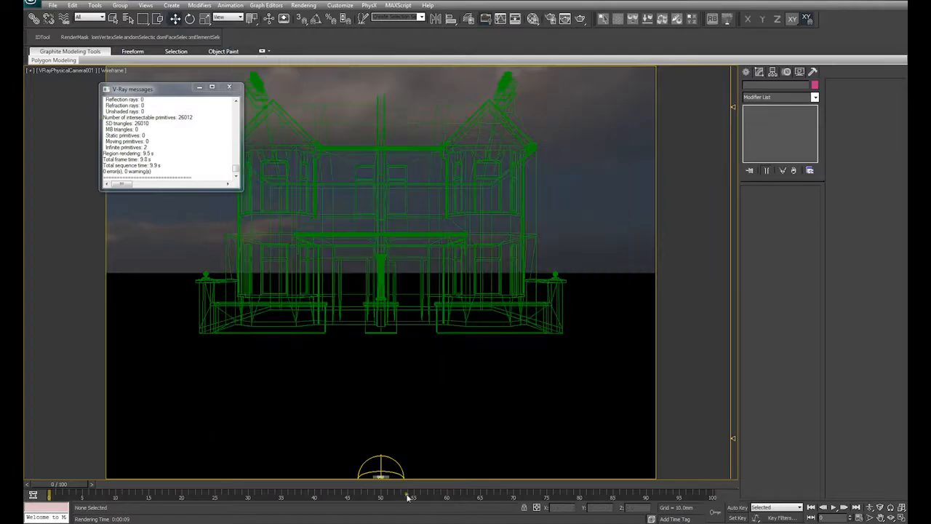
Step: Set the dome light's sampling subdivs to 16, deselect it and render the camera view again
left_click(379, 463)
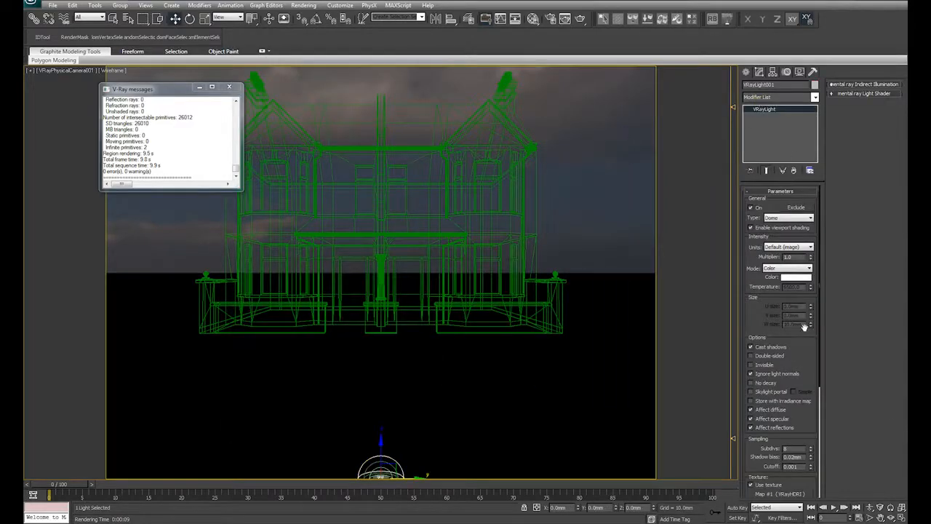
left_click_drag(794, 440, 792, 386)
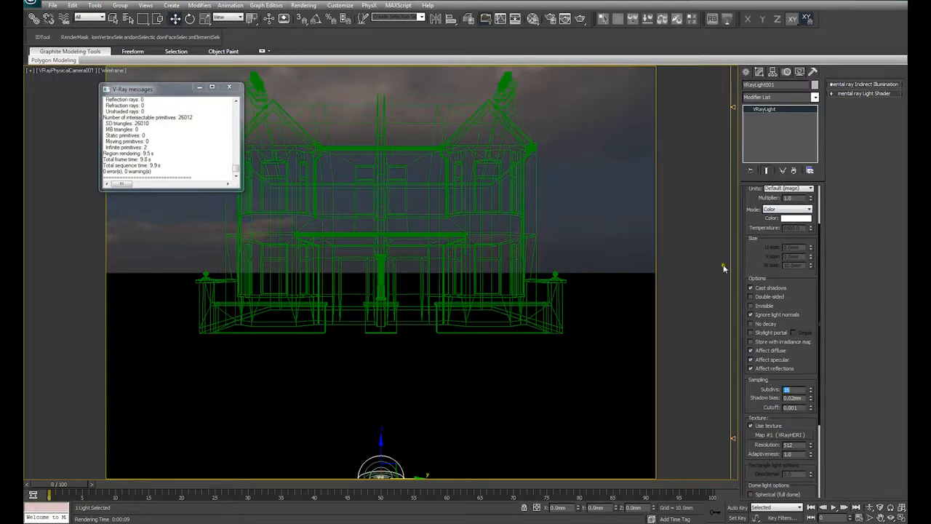
left_click(587, 221)
key("shift+q")
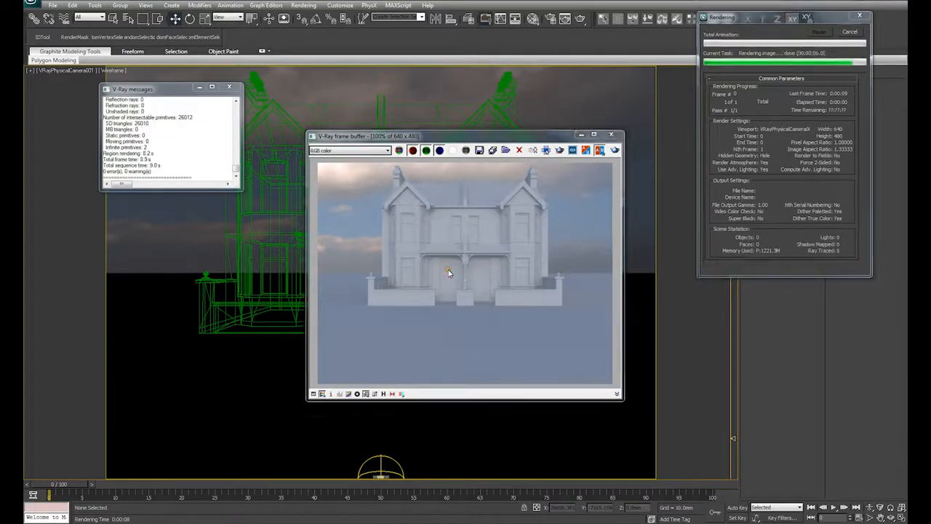
Step: Inspect the finished render up close, close its windows and return to the four-viewport layout
scroll(448, 271, "up", 1)
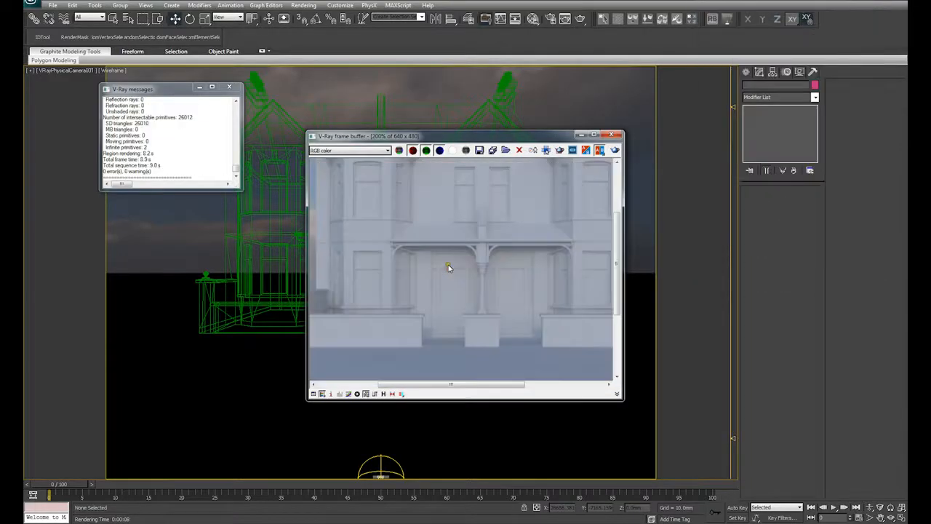
left_click(612, 134)
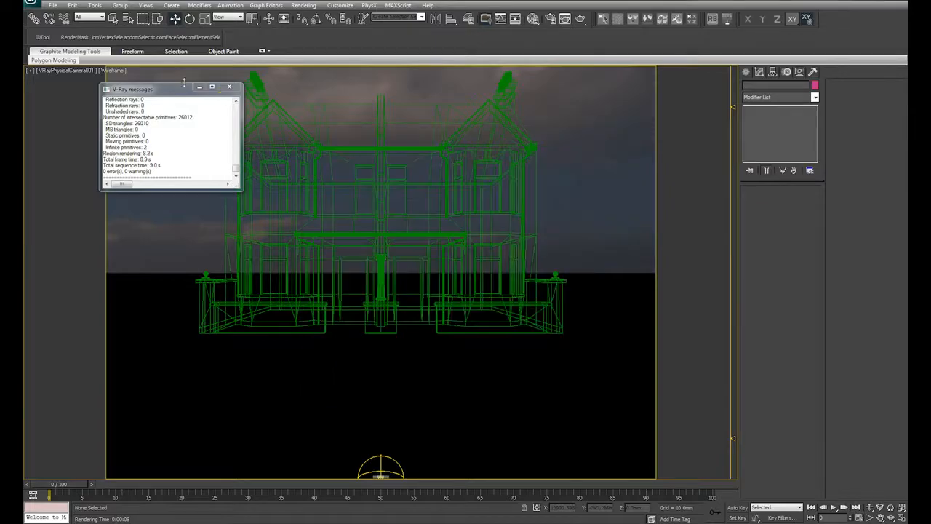
left_click(229, 87)
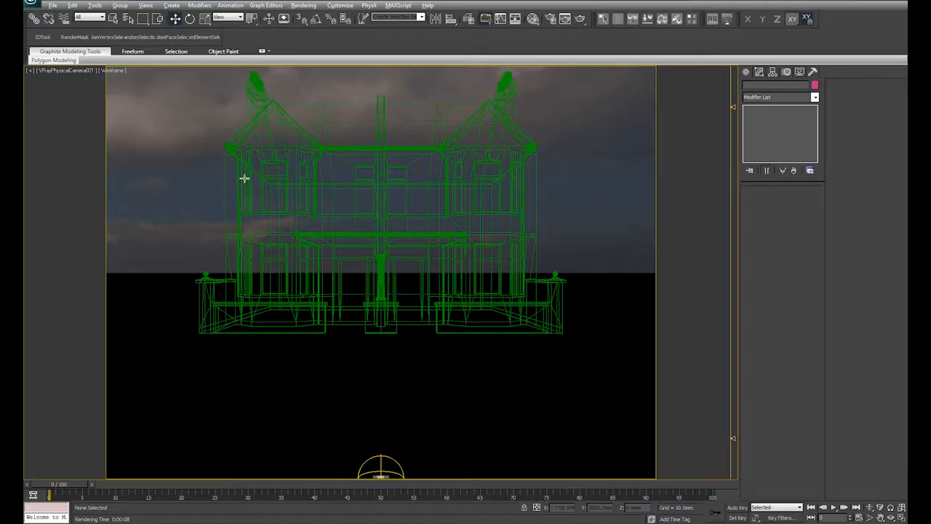
key("alt+w")
middle_click_drag(233, 199, 255, 205)
scroll(229, 199, "down", 2)
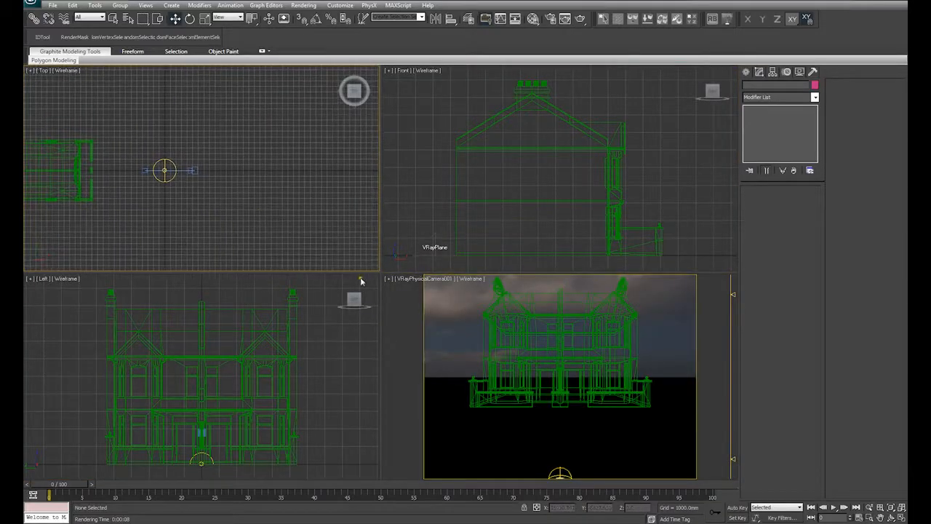
Step: Reopen the last V-Ray render from Render Setup, review the whole image and close both windows
left_click(421, 336)
key("F10")
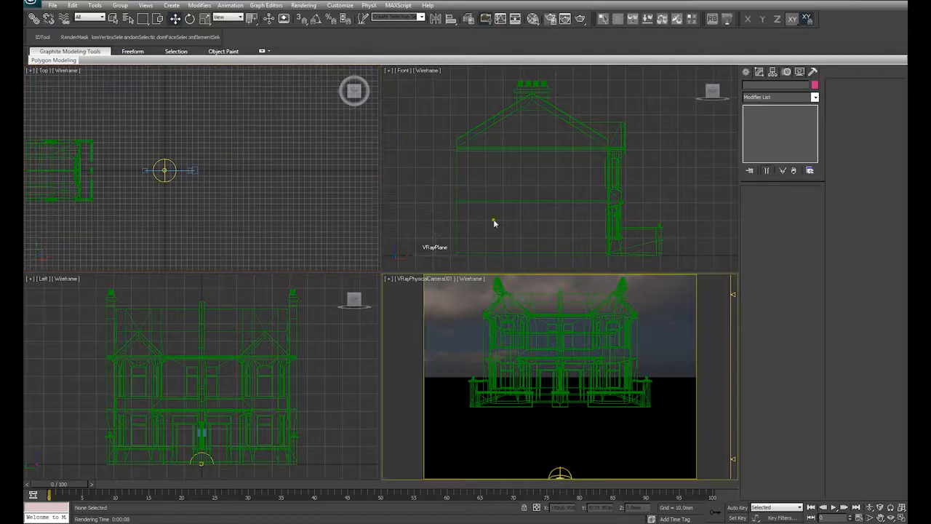
left_click(404, 113)
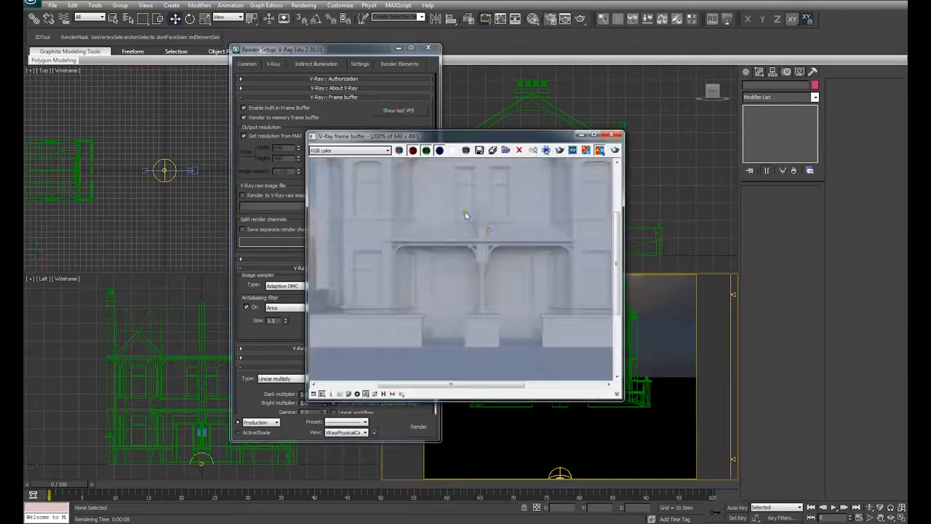
scroll(432, 258, "down", 1)
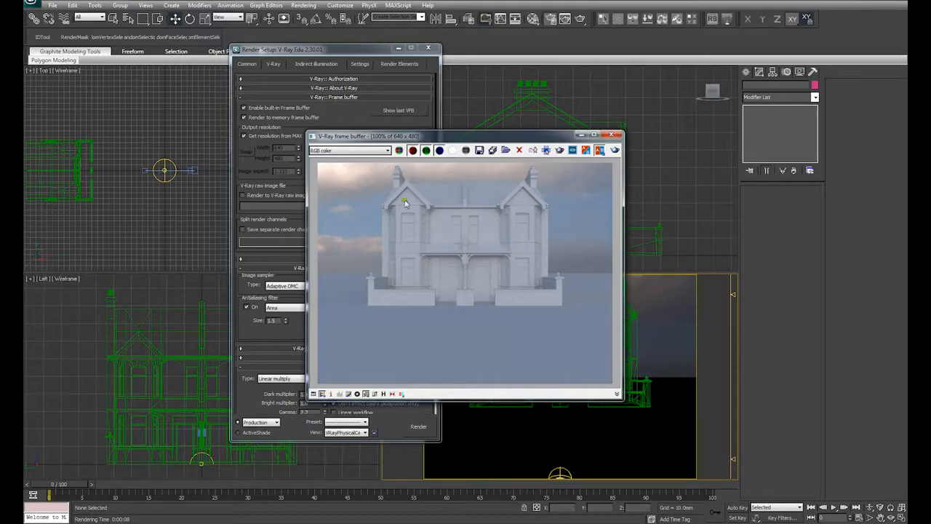
left_click(613, 136)
left_click(427, 47)
Step: Create a second V-Ray physical camera in the Top view, aiming away from the house past the dome light
middle_click_drag(213, 209, 170, 211)
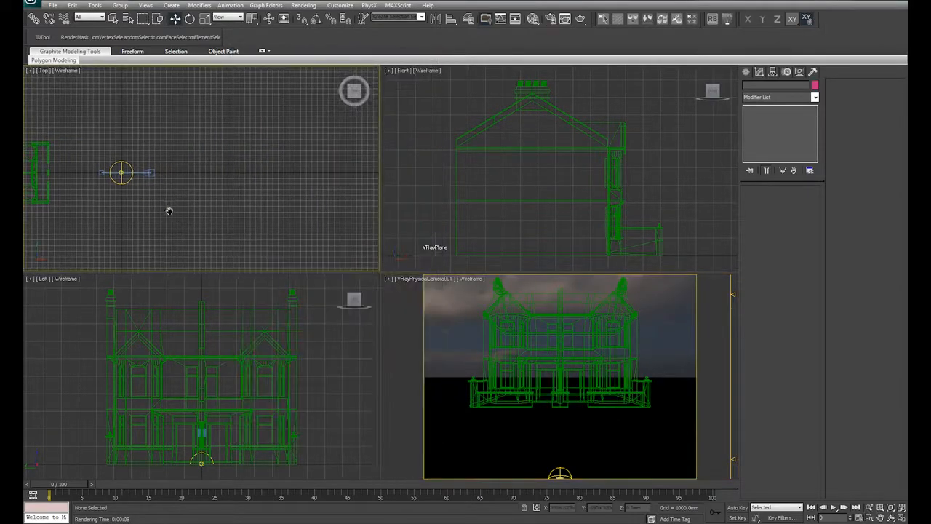
left_click(745, 72)
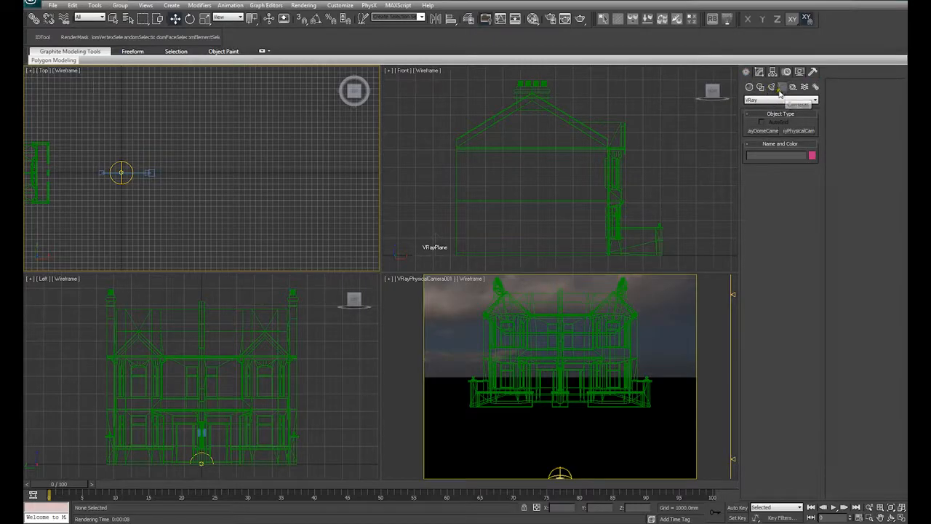
left_click(798, 131)
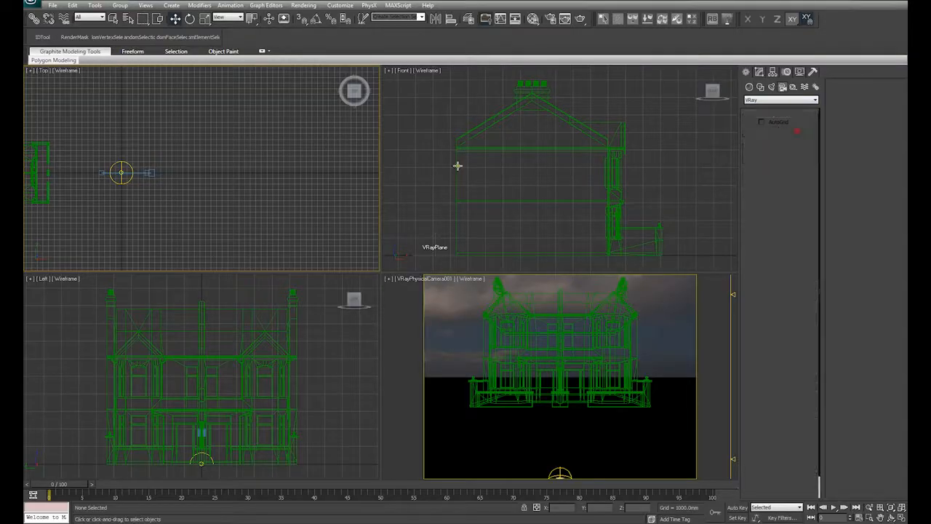
left_click(80, 173)
left_click_drag(80, 173, 285, 174)
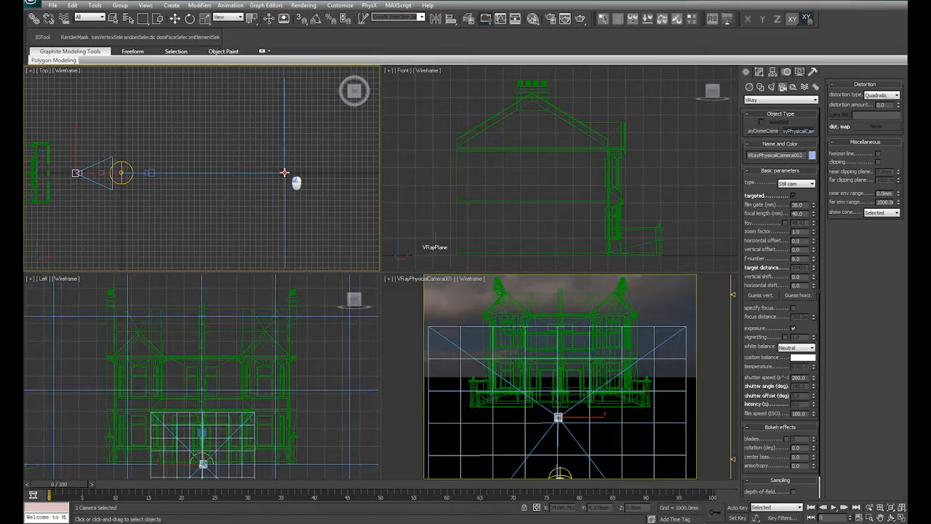
Step: Set the second camera's X and Y positions to 0 mm and its target's Y position to 0 mm
right_click(175, 19)
right_click(501, 151)
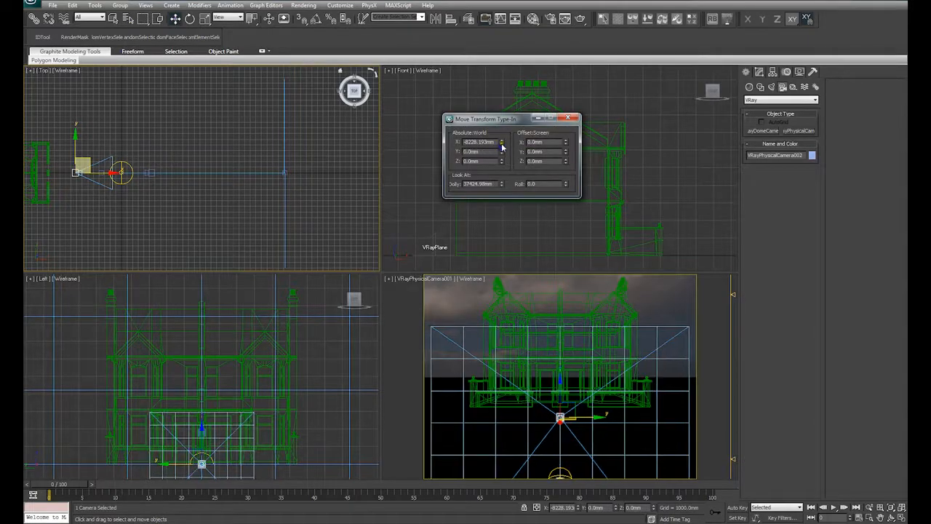
right_click(501, 142)
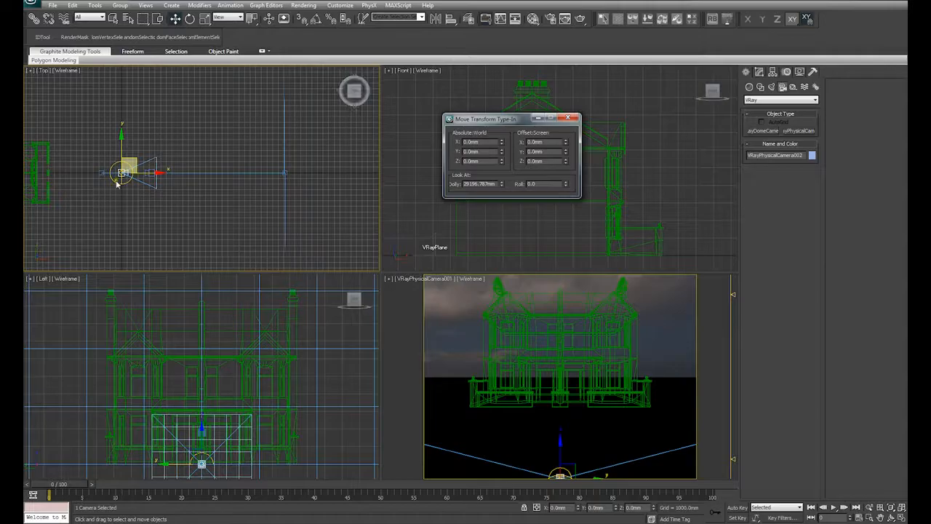
left_click(568, 117)
left_click(284, 172)
right_click(176, 20)
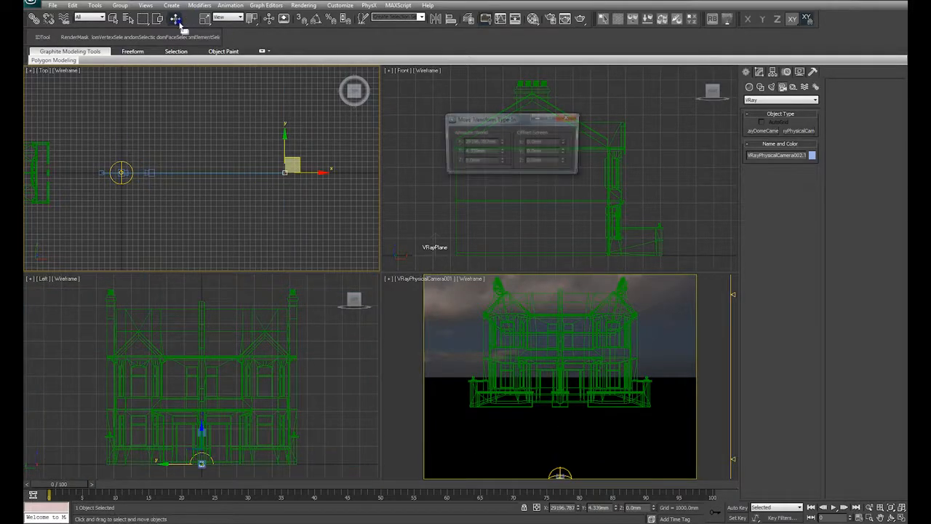
right_click(500, 152)
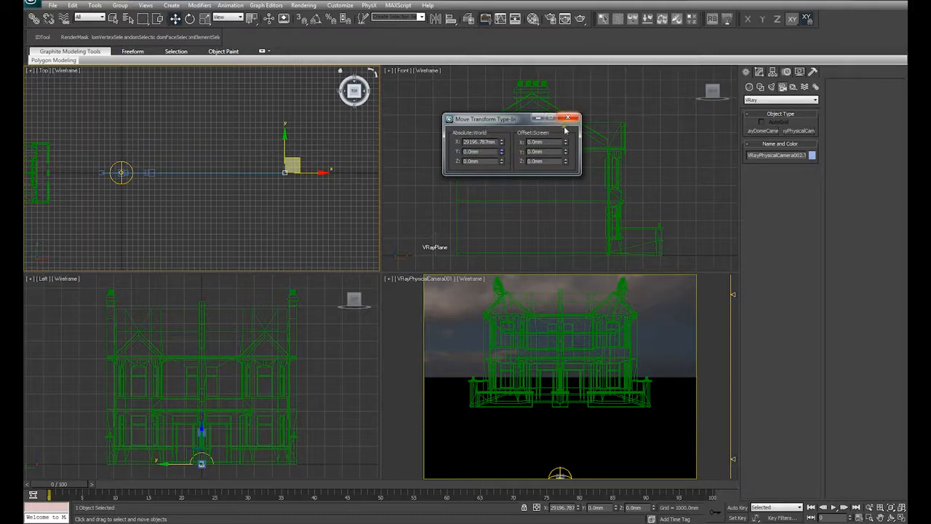
Step: Select the second camera and show its view in the camera viewport
left_click(121, 173)
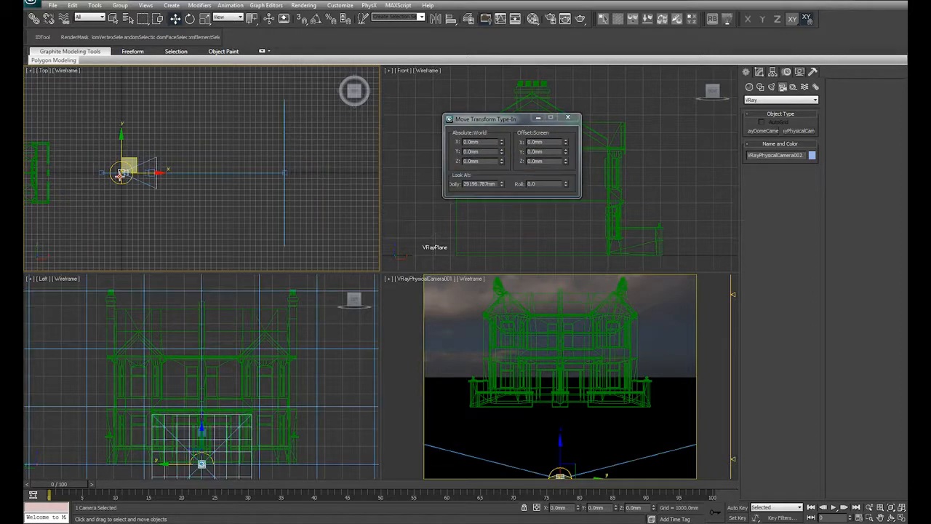
right_click(410, 337)
key("c")
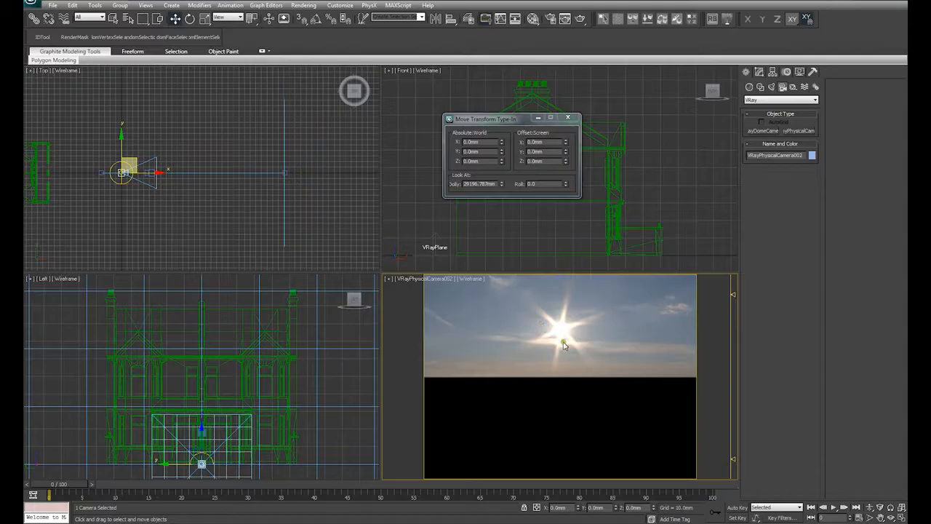
Step: Raise the second camera's target to a height of about 5806 mm so the HDRI sun sits at the centre of its view
left_click(285, 173)
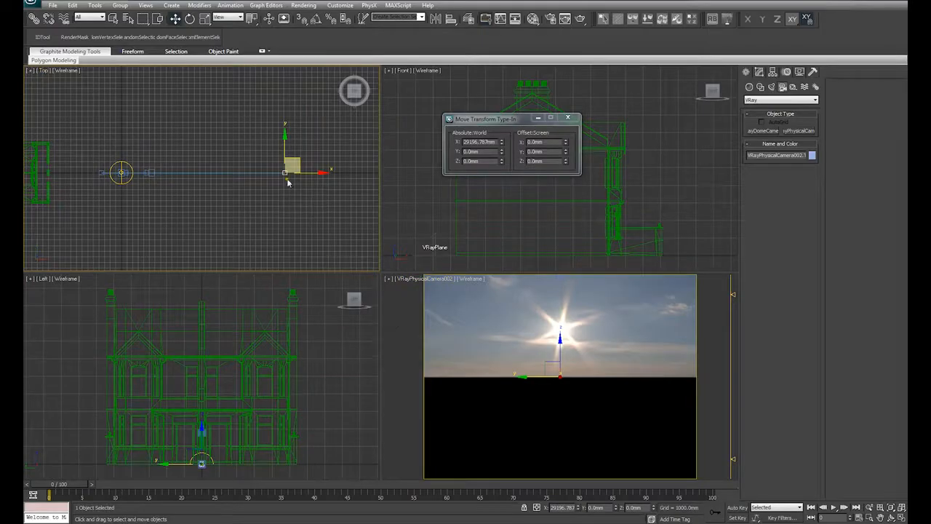
middle_click_drag(288, 181, 265, 187)
left_click_drag(560, 352, 559, 349)
middle_click_drag(256, 217, 229, 220)
middle_click_drag(520, 196, 545, 179)
key("alt+q")
key("alt+w")
middle_click_drag(362, 259, 568, 223, "alt")
key("alt+w")
middle_click(453, 330)
key("alt+w")
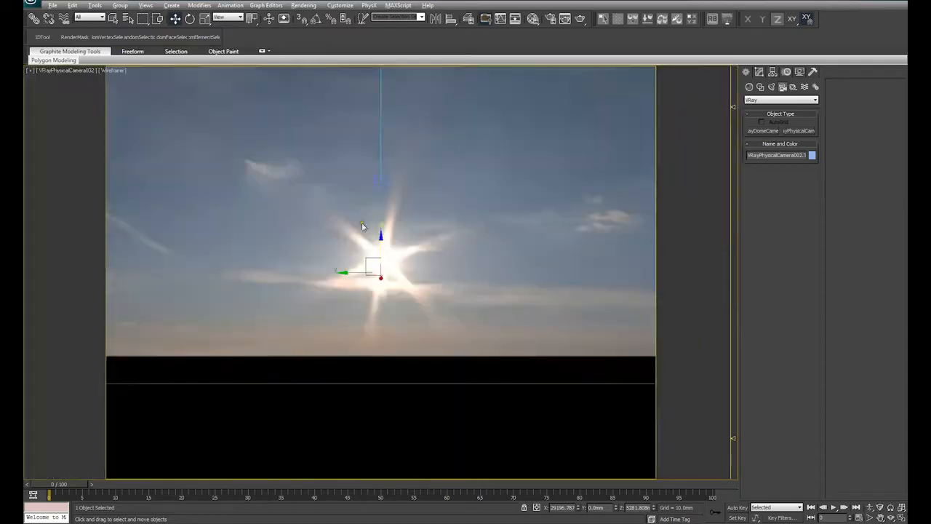
left_click_drag(380, 235, 383, 245)
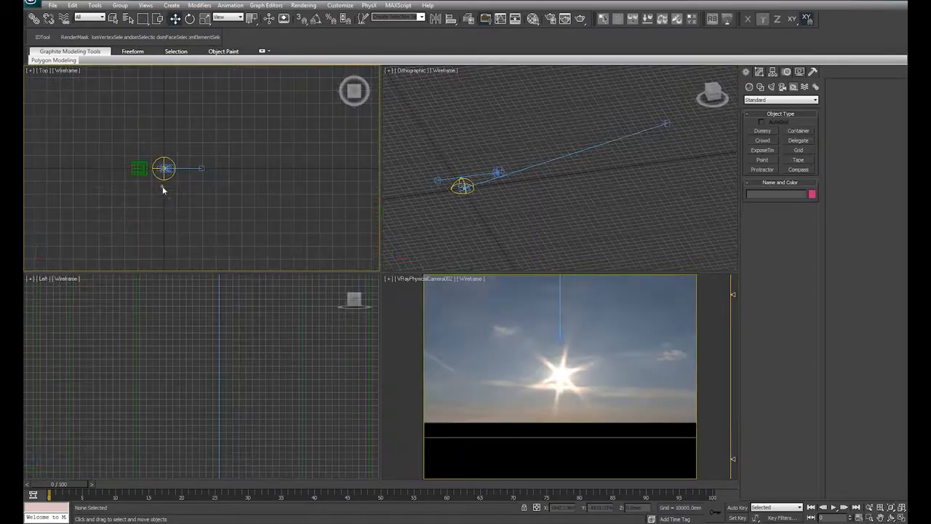
Step: Create a VRaySun in the Top view from beside the second camera's target toward the dome light, declining the VRaySky environment map
middle_click_drag(162, 187, 223, 204)
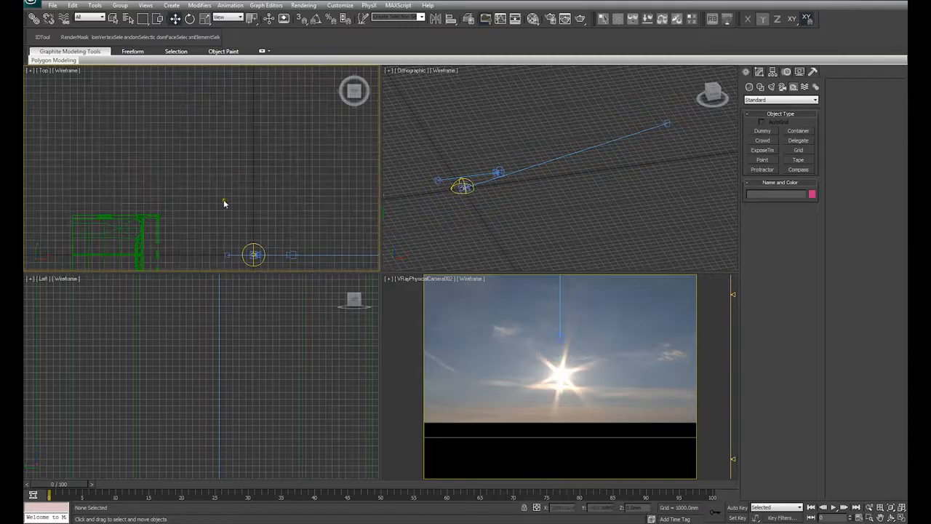
middle_click_drag(335, 201, 260, 160)
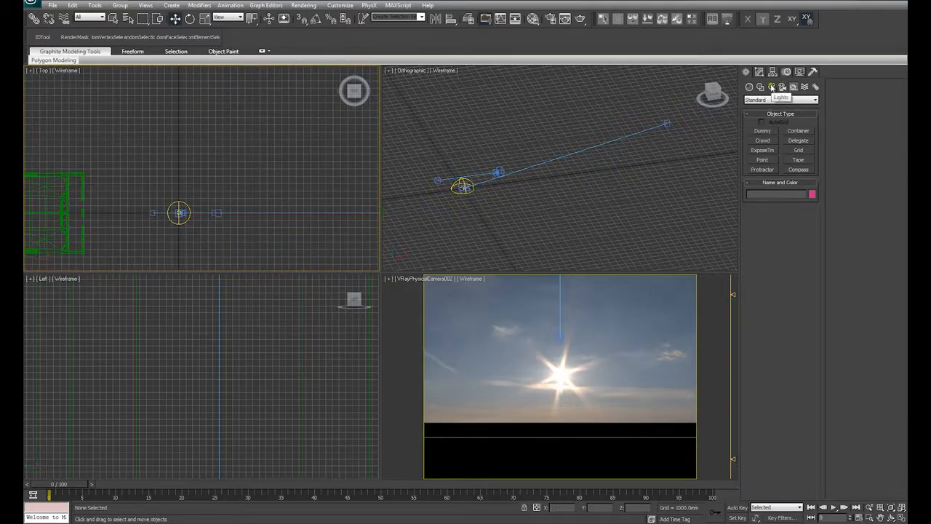
left_click(771, 87)
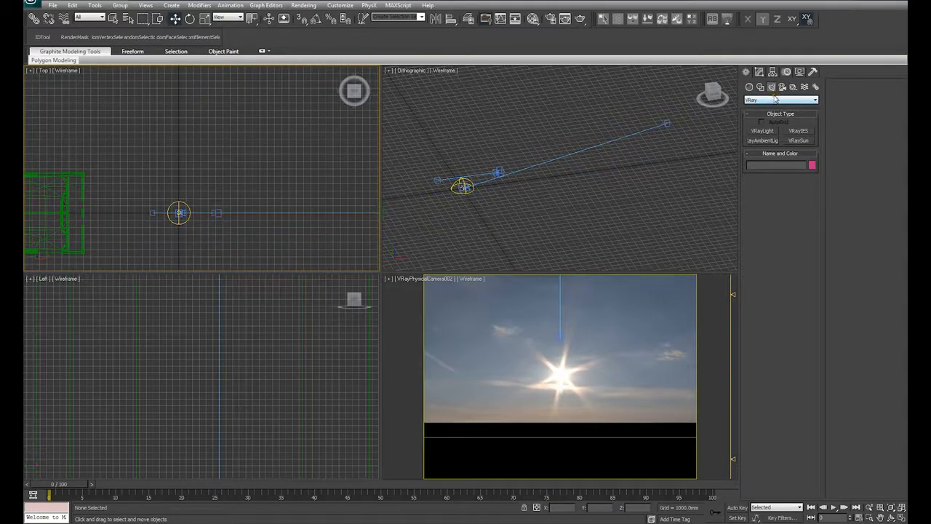
middle_click_drag(338, 238, 209, 204)
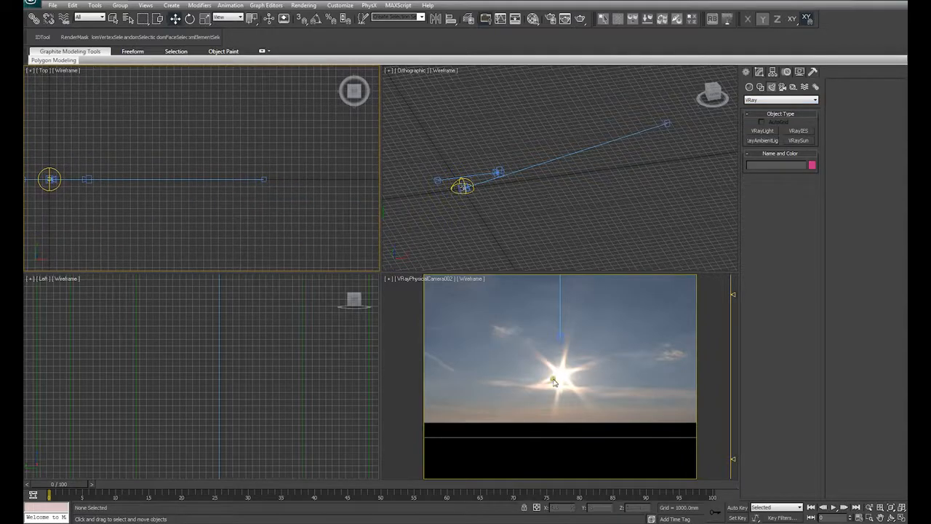
left_click(803, 142)
middle_click_drag(182, 171, 254, 187)
left_click_drag(333, 176, 99, 174)
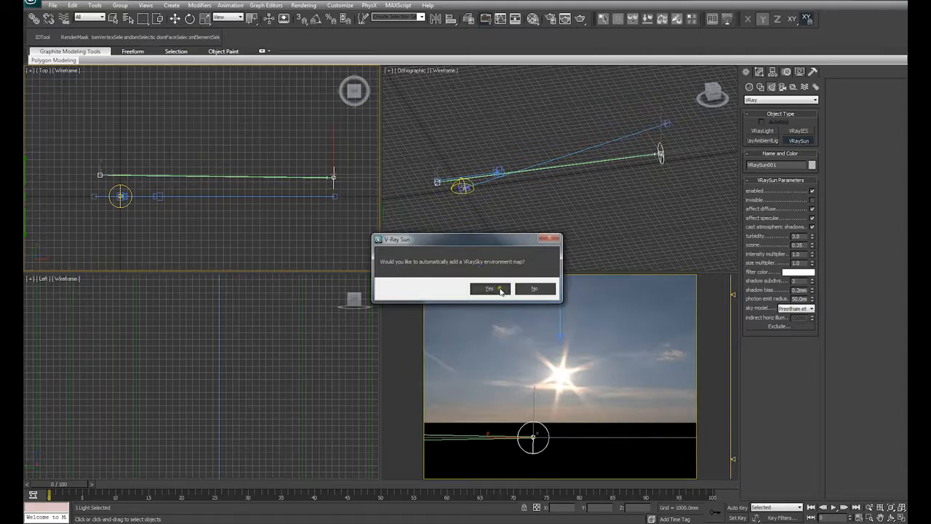
left_click(545, 289)
Step: Align the VRaySun to the second camera's target in X, Y and Z, centre to centre
middle_click_drag(328, 216, 293, 209)
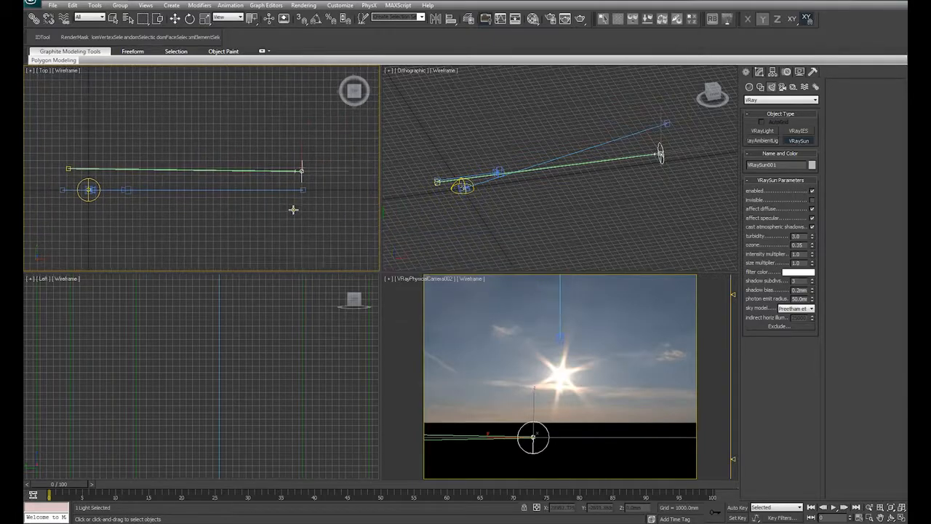
key("alt+a")
left_click(317, 202)
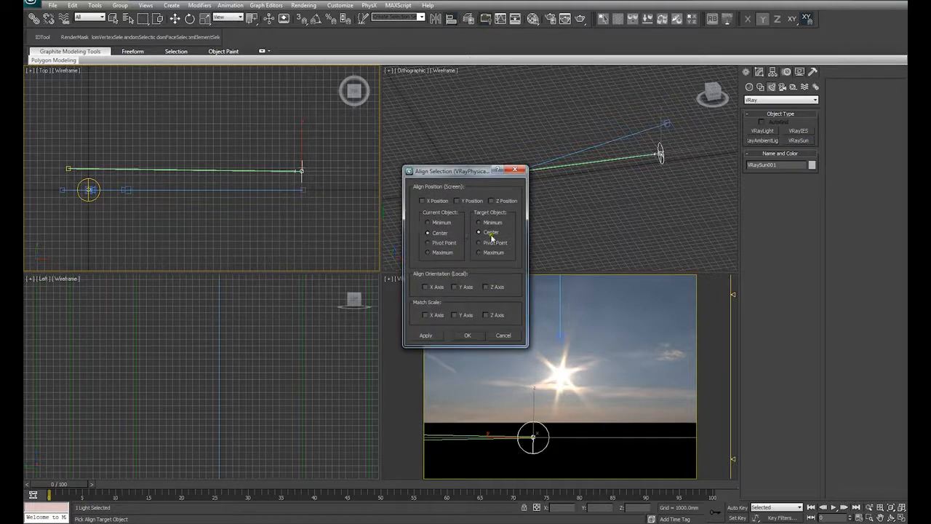
left_click(429, 202)
left_click(473, 201)
left_click(504, 201)
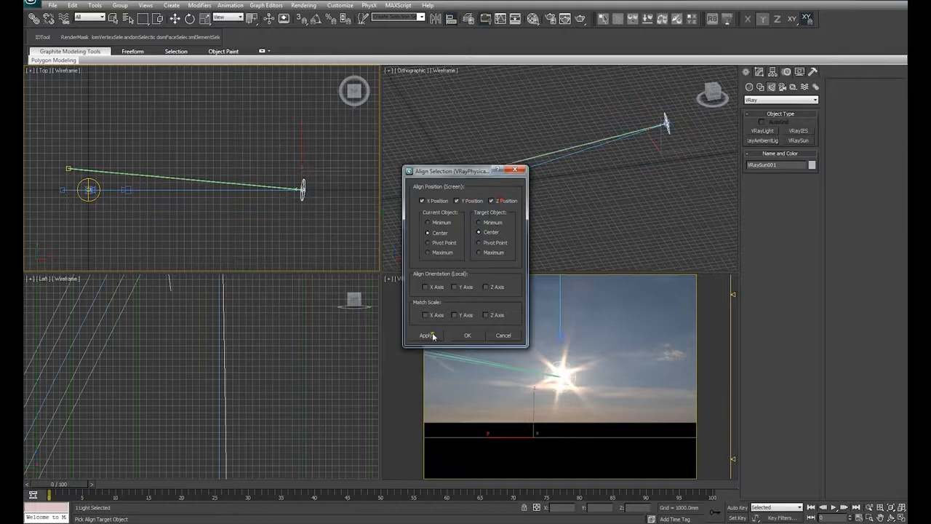
left_click(427, 335)
left_click(469, 336)
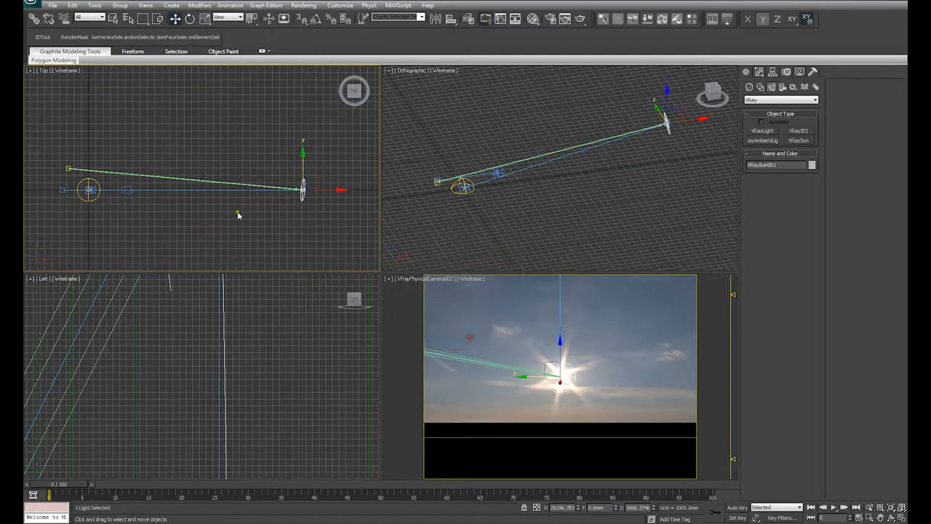
Step: Move the VRaySun's target to the world origin by setting its X and Y positions to 0 mm
left_click(67, 169)
right_click(174, 19)
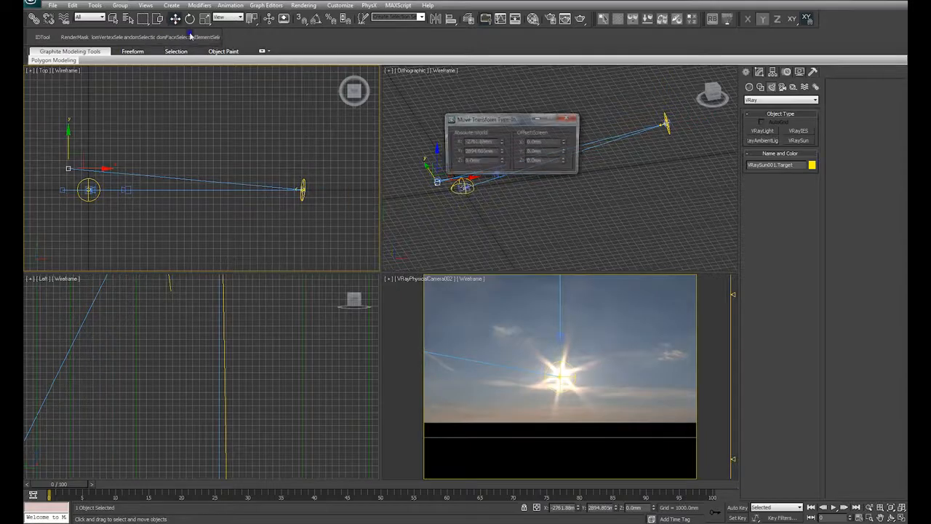
right_click(501, 151)
right_click(501, 142)
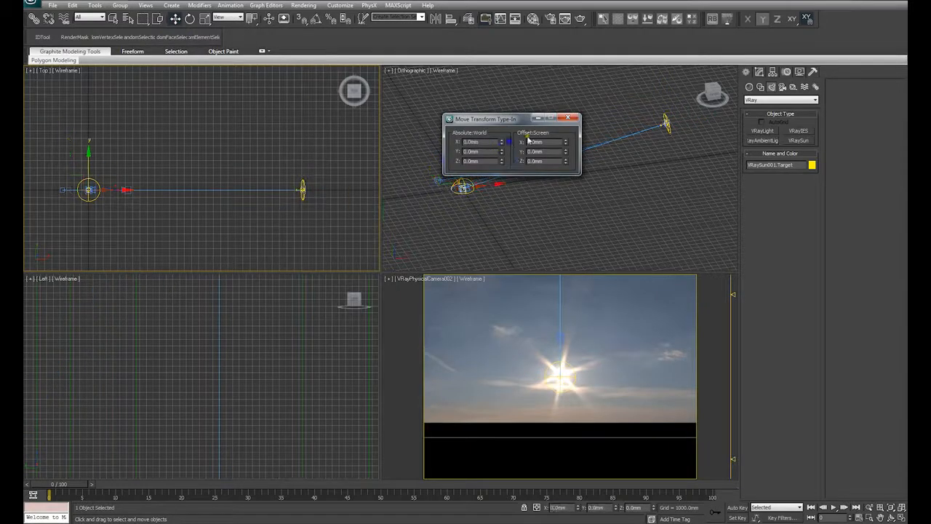
left_click(568, 117)
Step: Shift the VRaySun's target along X toward the house, to about -1740 mm
middle_click_drag(118, 189, 206, 178)
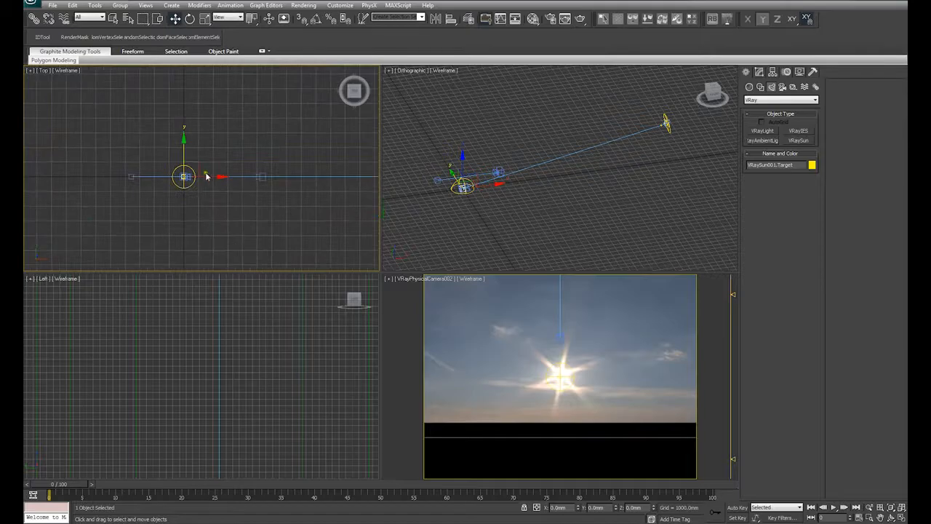
left_click_drag(214, 182, 190, 177)
middle_click_drag(476, 211, 543, 199)
scroll(543, 196, "down", 4)
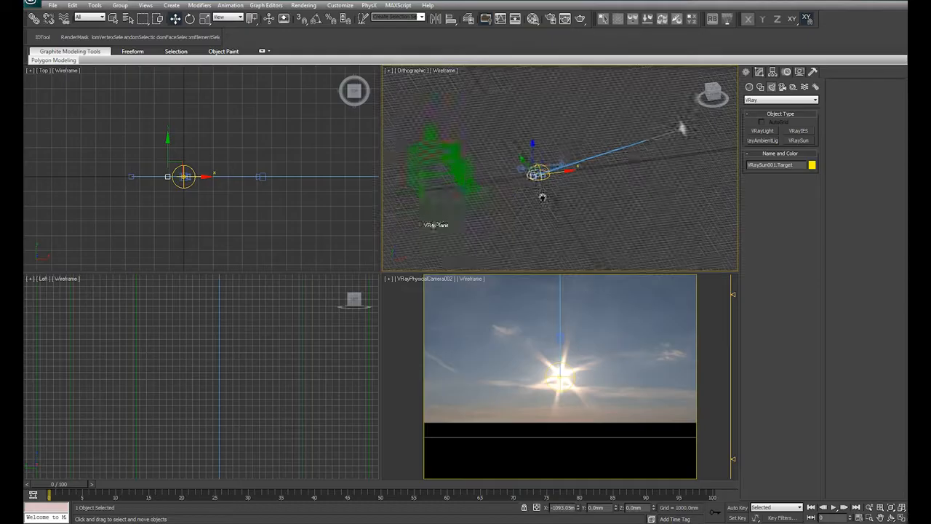
left_click_drag(565, 170, 575, 200)
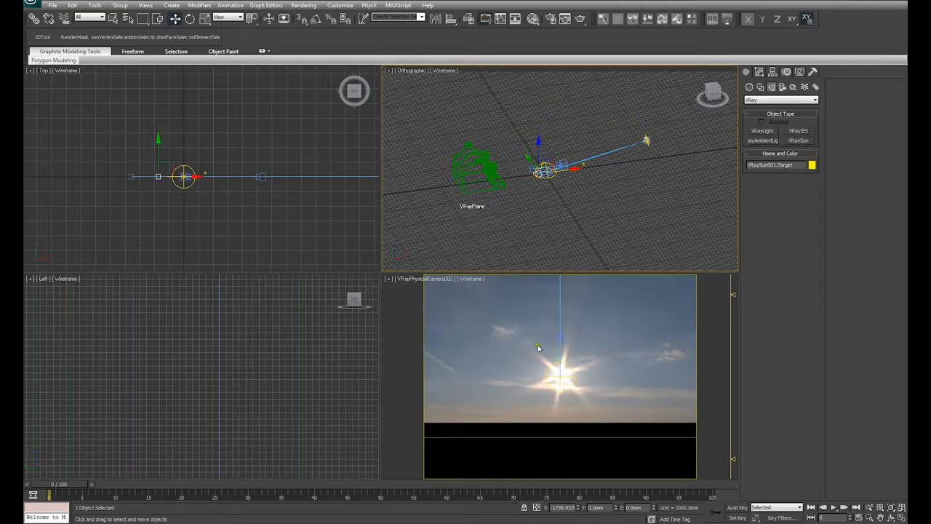
scroll(566, 181, "up", 4)
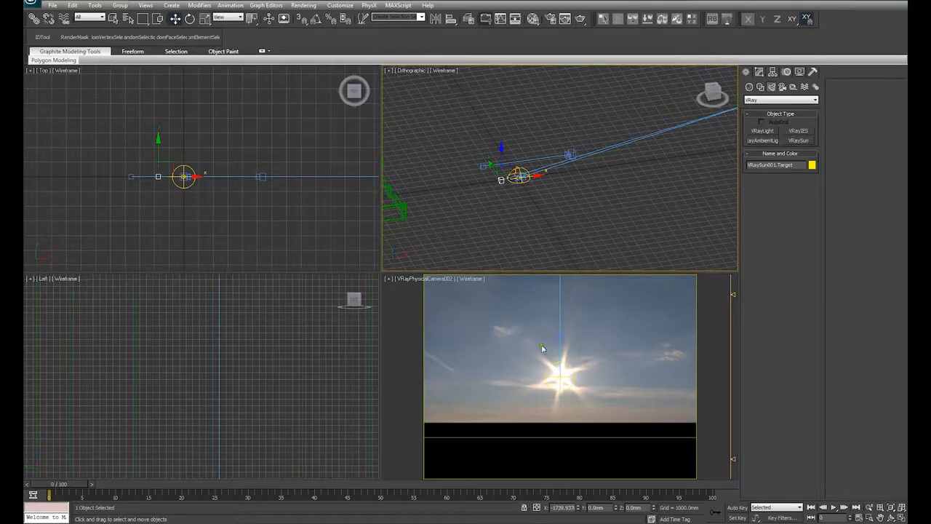
Step: Delete the second VRay physical camera that was used to place the sun
middle_click_drag(554, 193, 503, 197)
left_click_drag(494, 196, 496, 196)
middle_click_drag(497, 196, 551, 205)
middle_click_drag(446, 213, 631, 151)
scroll(524, 193, "up", 5)
left_click(526, 191)
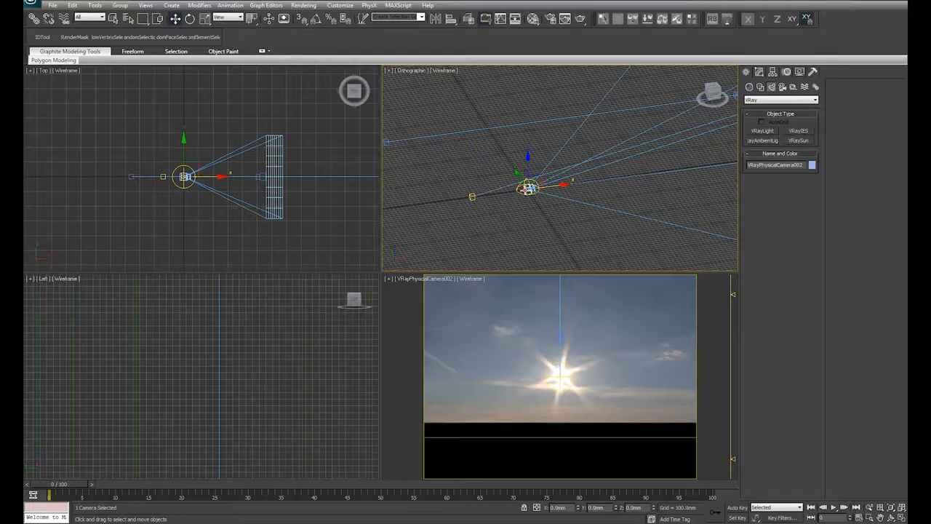
scroll(536, 201, "down", 5)
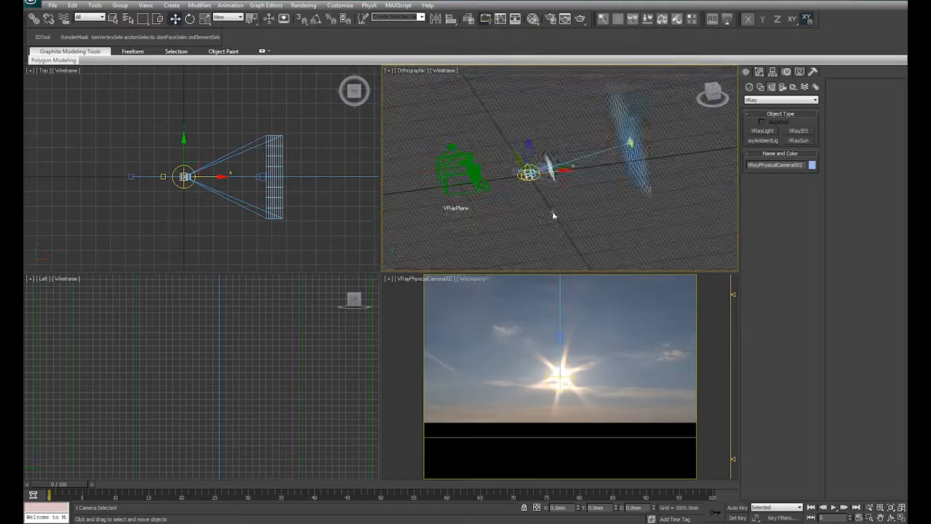
left_click(553, 215)
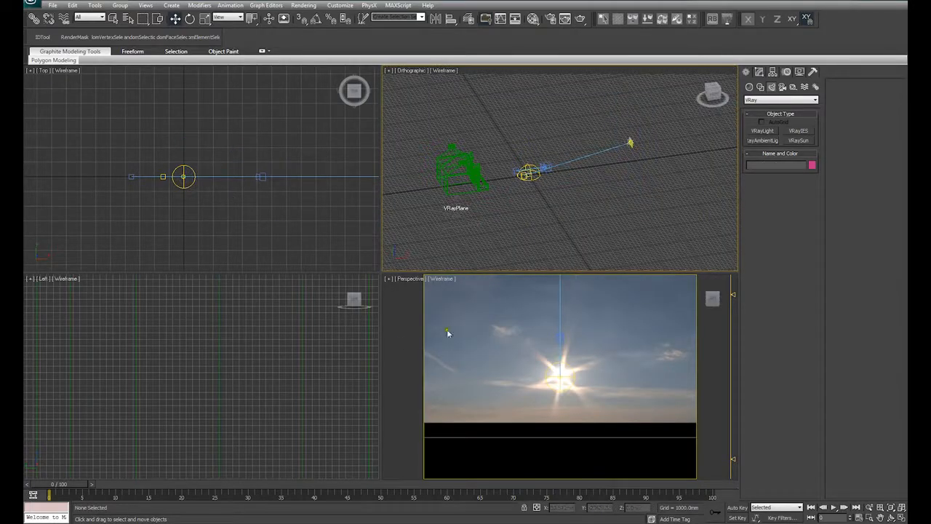
Step: Link the VRaySun together with its target to the dome light as their parent
scroll(533, 211, "up", 6)
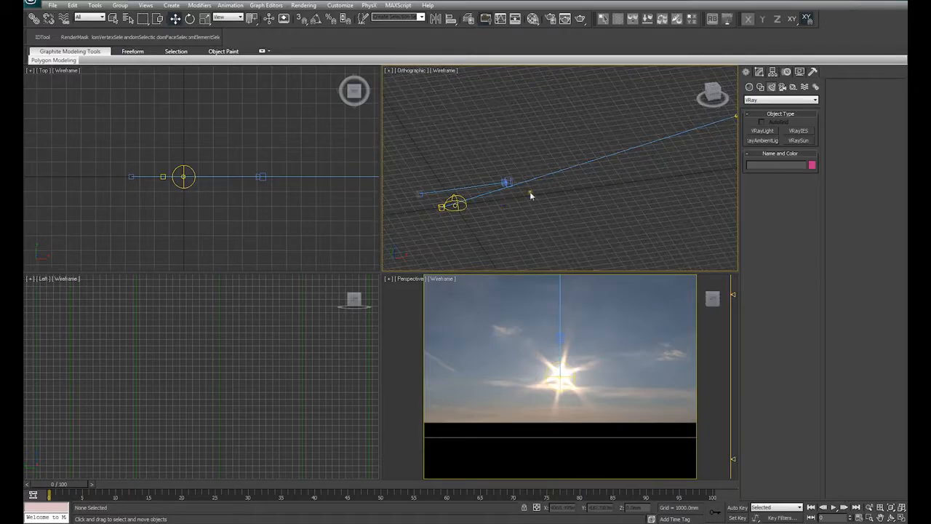
key("alt+w")
middle_click_drag(380, 276, 478, 218)
scroll(339, 246, "down", 2)
middle_click_drag(553, 253, 441, 284)
scroll(474, 274, "down", 2)
middle_click_drag(255, 302, 276, 293)
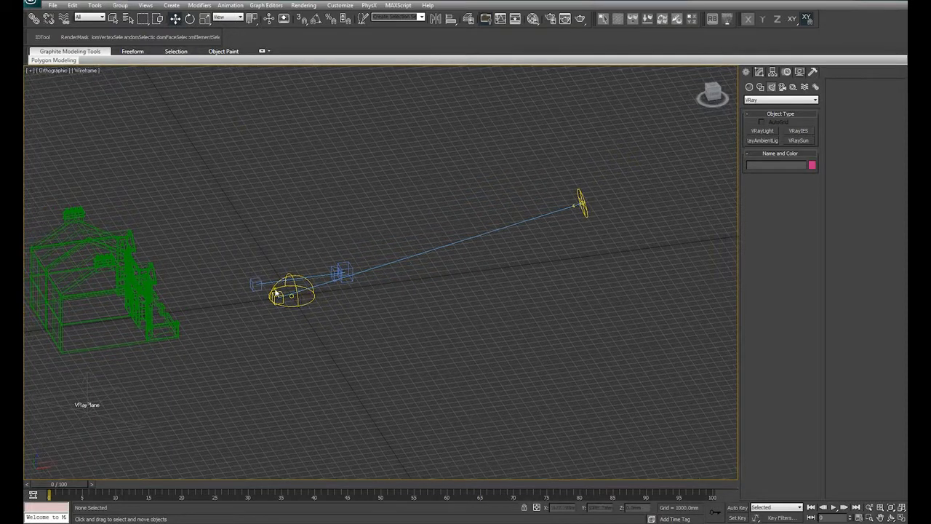
left_click(279, 296)
left_click(322, 288)
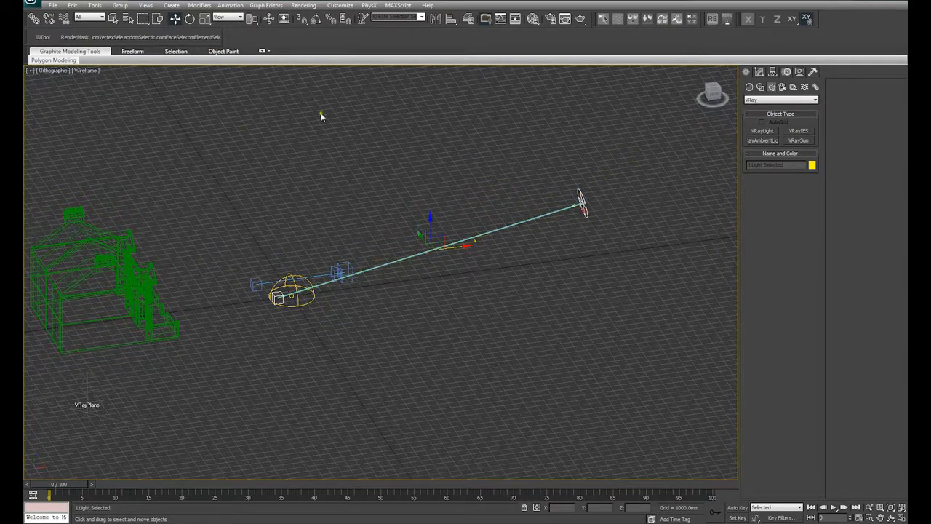
left_click(34, 18)
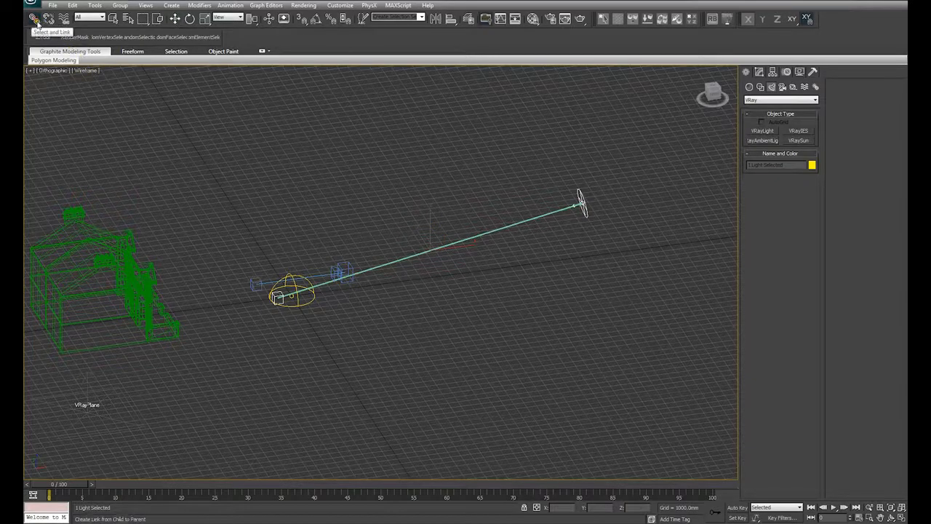
left_click_drag(591, 198, 293, 294)
Step: Test the link by rotating the dome light about its Z axis, and undo each rotation
left_click(303, 305)
key("e")
left_click_drag(312, 310, 306, 311)
key("ctrl+z")
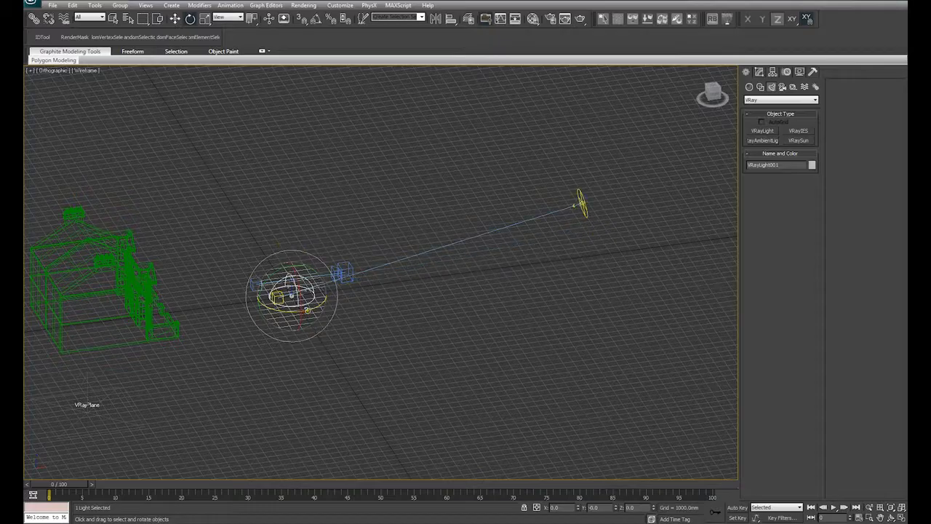
left_click(424, 322)
key("alt+w")
left_click(403, 324)
left_click(530, 194)
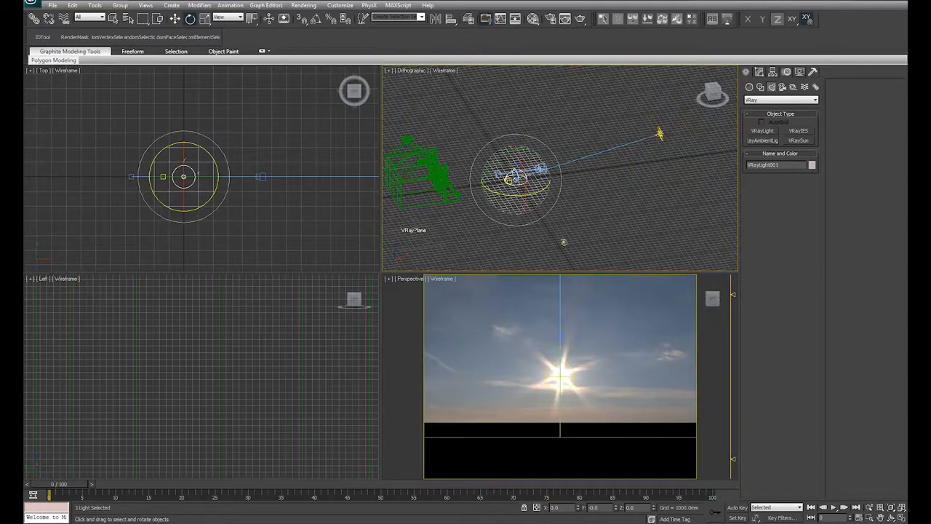
mouse_move(538, 201)
left_mouse_down()
mouse_move(563, 206)
mouse_move(548, 200)
left_mouse_up()
key("ctrl+z")
Step: Bring up the VRayHDRI map in the Material Editor, try rotating the dome light about Z against it, and undo the rotation
key("m")
left_click_drag(580, 90, 275, 93)
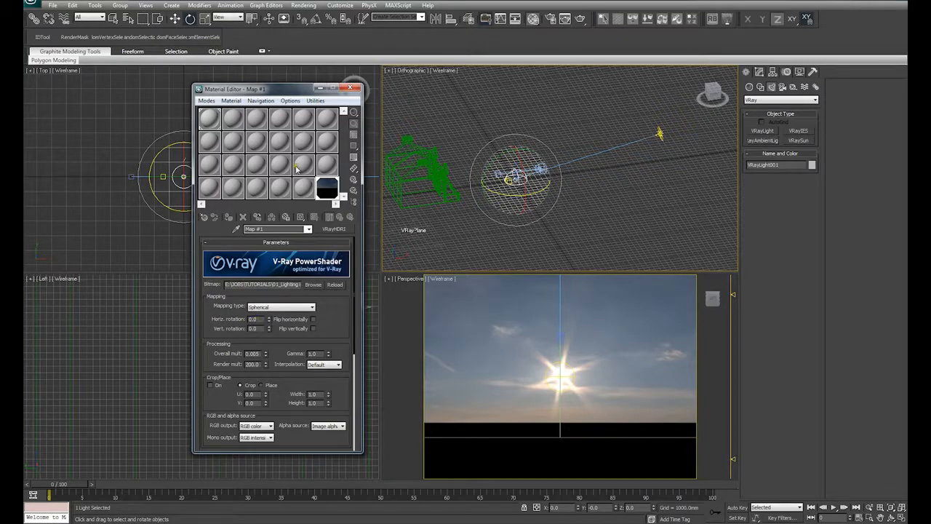
left_click(326, 184)
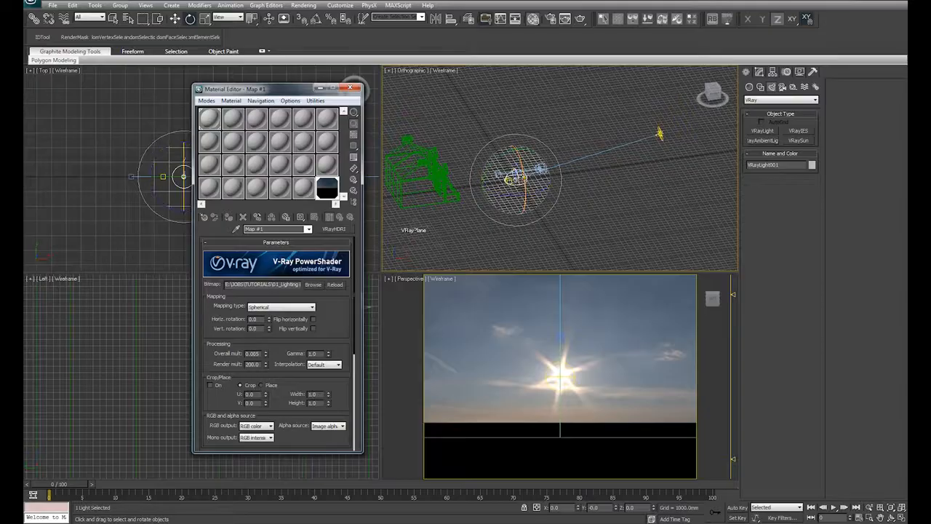
mouse_move(519, 195)
left_mouse_down()
mouse_move(500, 193)
mouse_move(572, 194)
mouse_move(501, 201)
mouse_move(546, 198)
mouse_move(524, 191)
left_mouse_up()
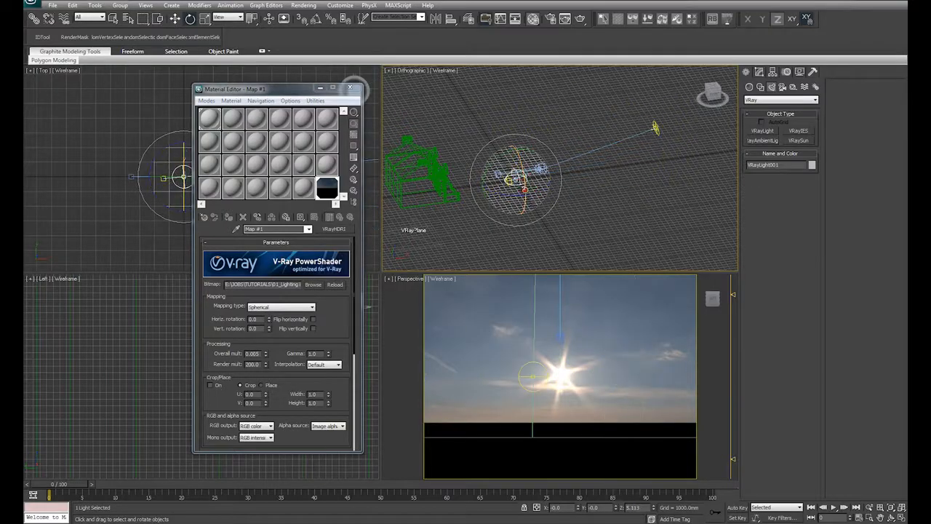
key("ctrl+z")
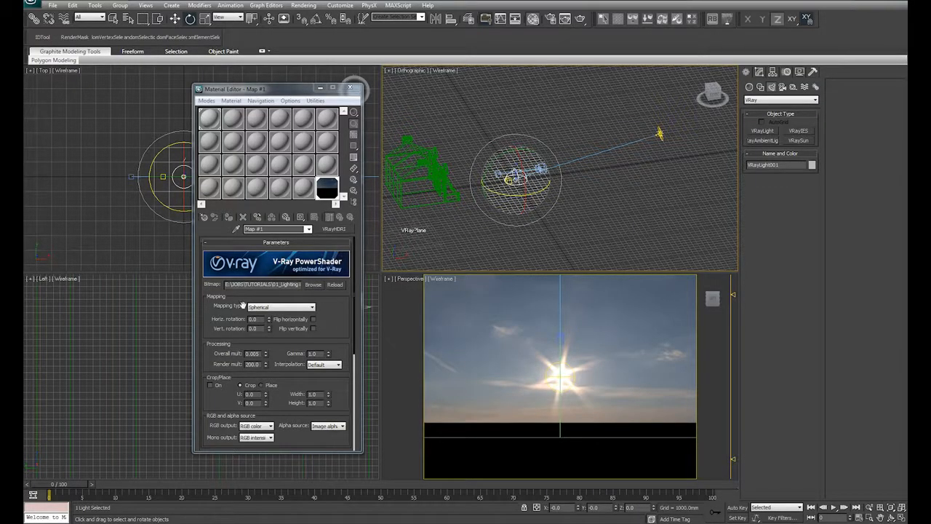
Step: Start wiring parameters from the dome light, choosing its Z Rotation as the source
left_click(601, 219)
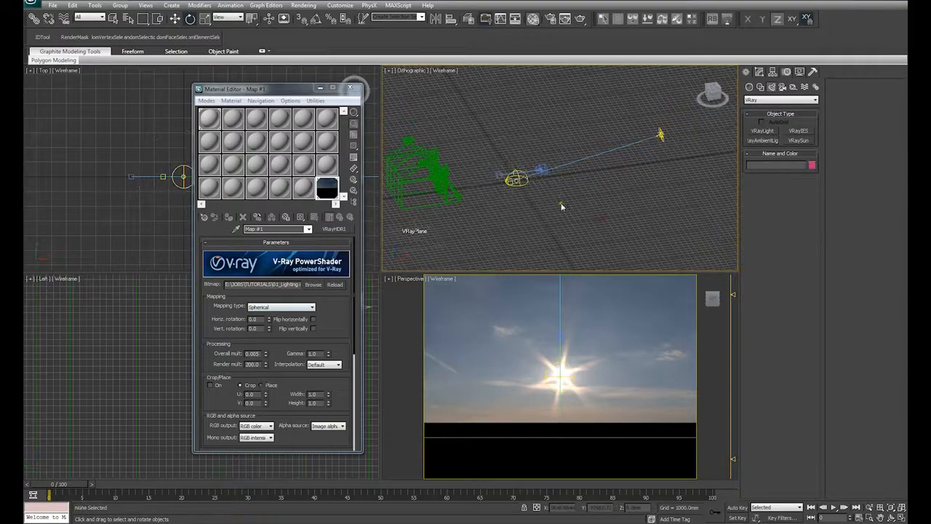
scroll(553, 202, "up", 5)
middle_click_drag(489, 209, 551, 176)
left_click(501, 192)
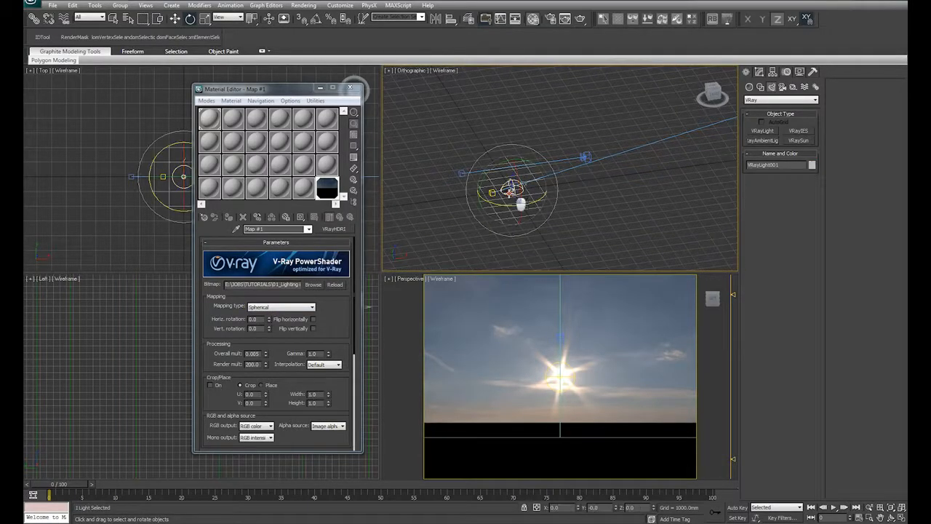
right_click(513, 193)
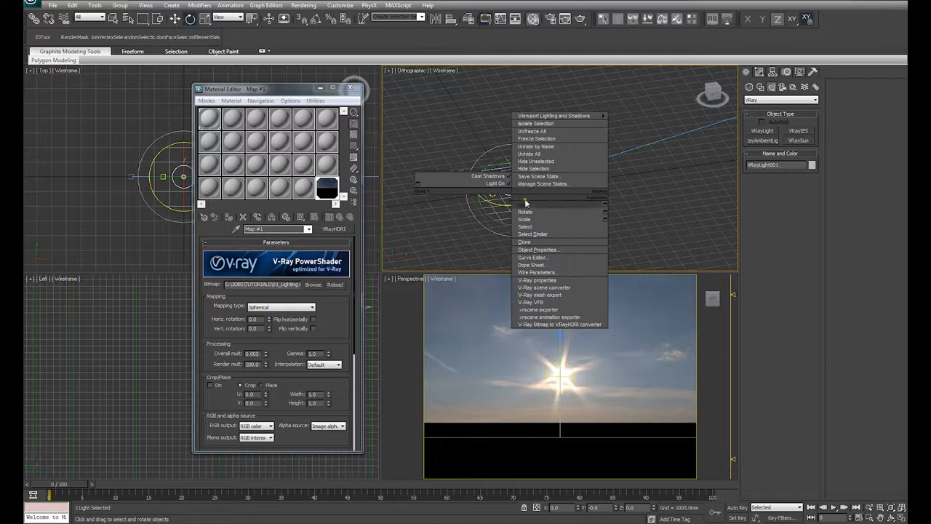
left_click(551, 272)
left_click(509, 189)
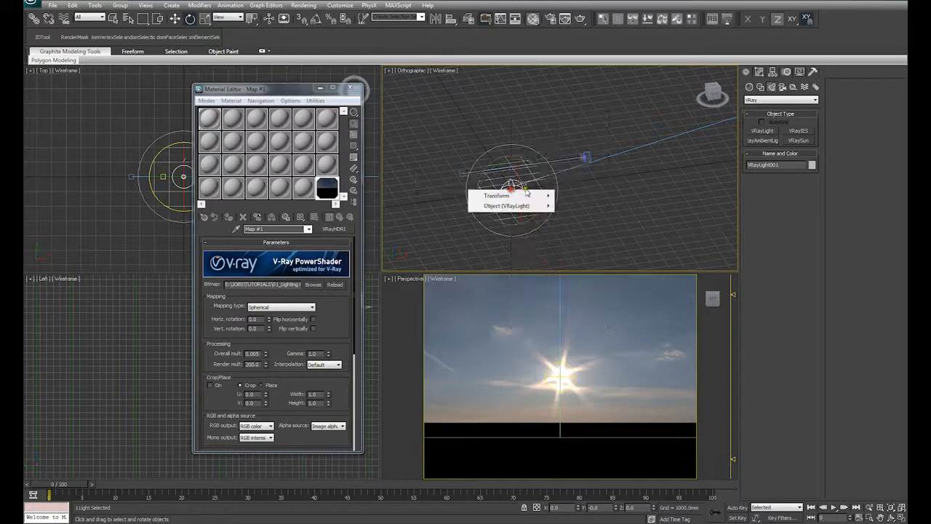
mouse_move(507, 195)
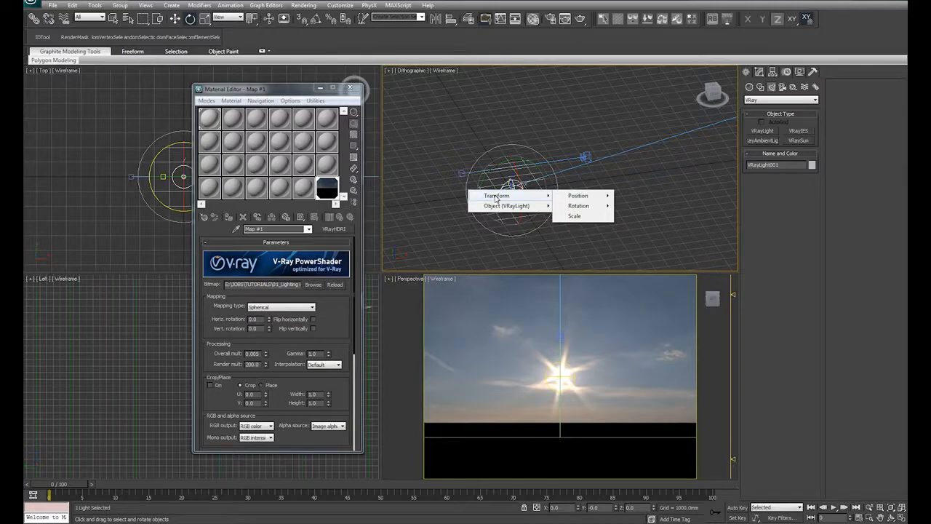
mouse_move(589, 208)
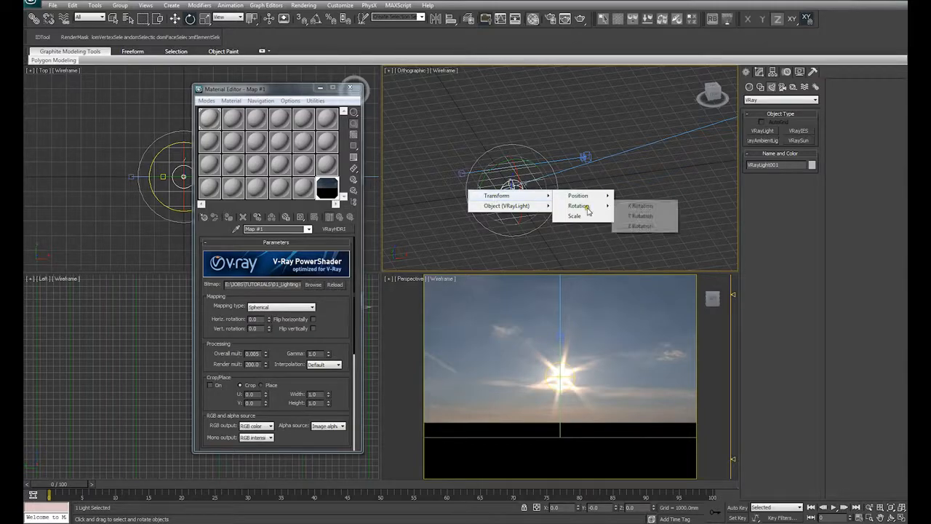
left_click(640, 226)
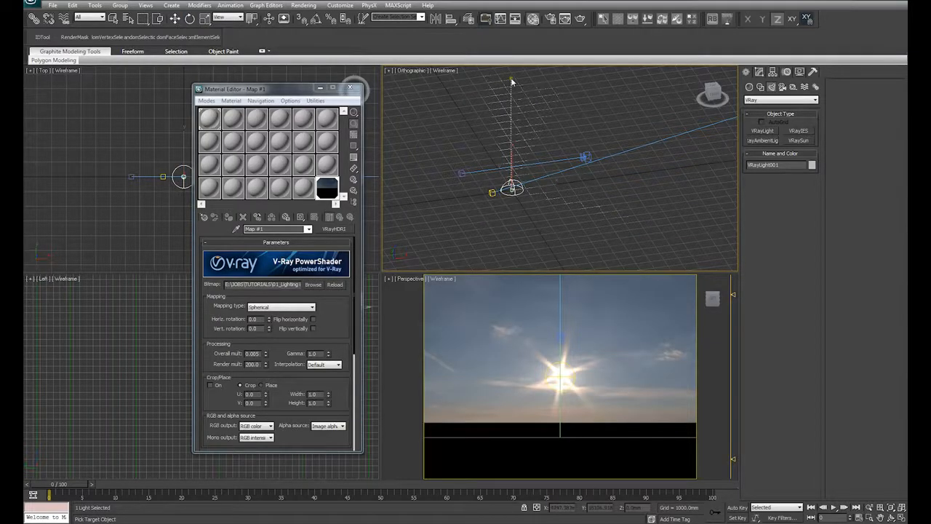
Step: Choose the horizontalRotation of the dome light's own texture as the parameter wired to the Z Rotation
left_click(520, 192)
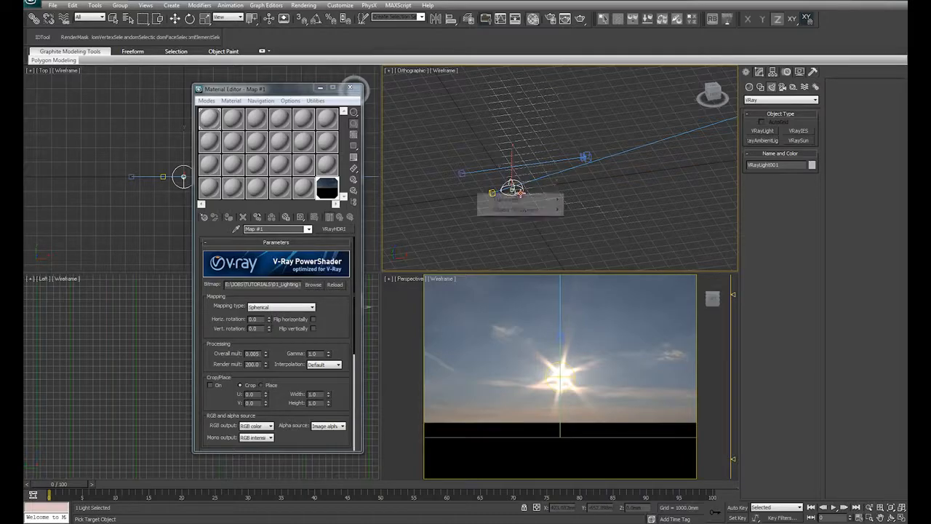
mouse_move(519, 210)
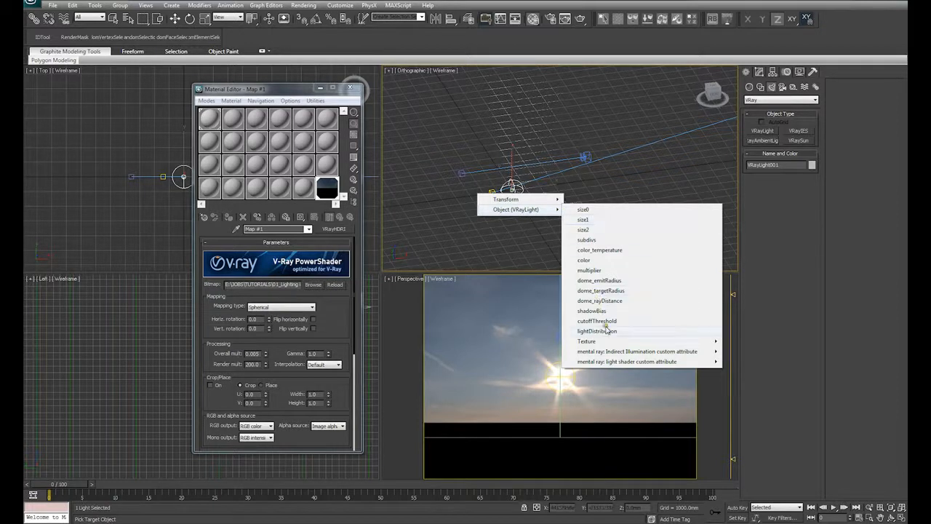
mouse_move(596, 345)
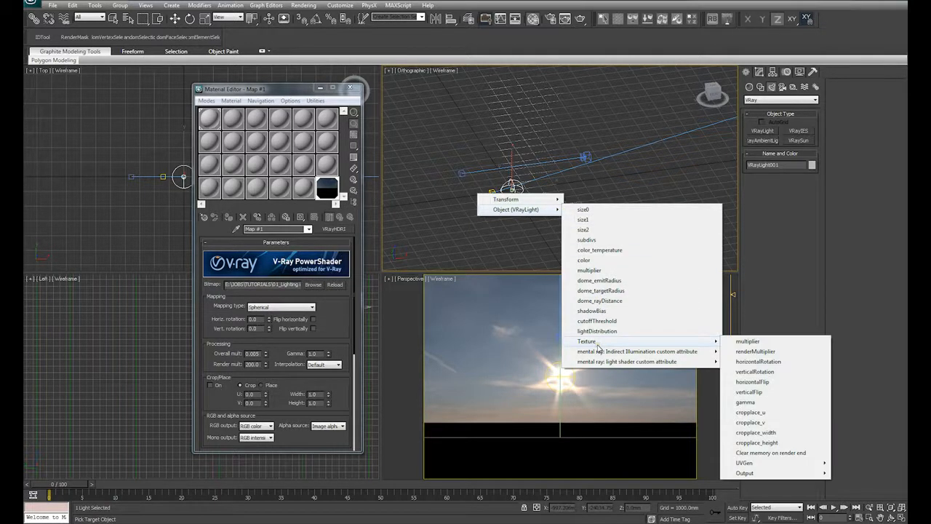
left_click(757, 362)
left_click_drag(455, 172, 505, 132)
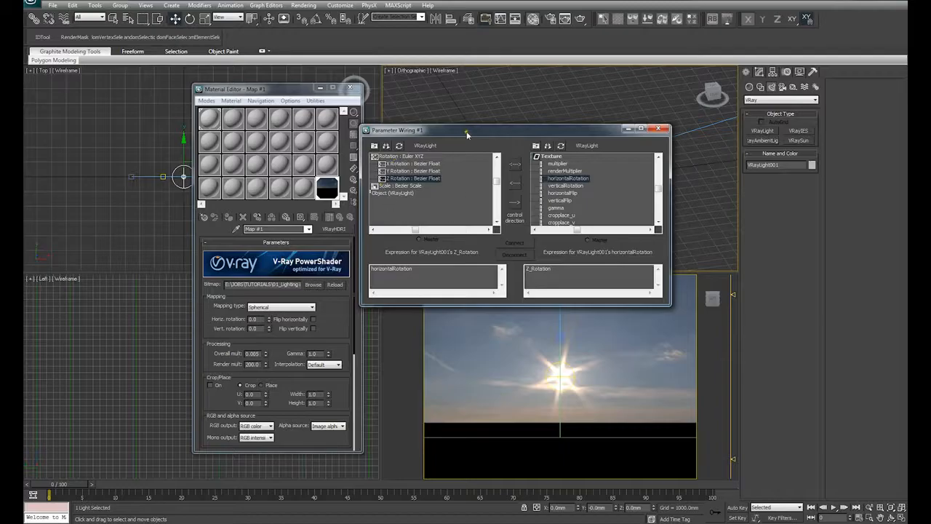
left_click_drag(467, 133, 465, 239)
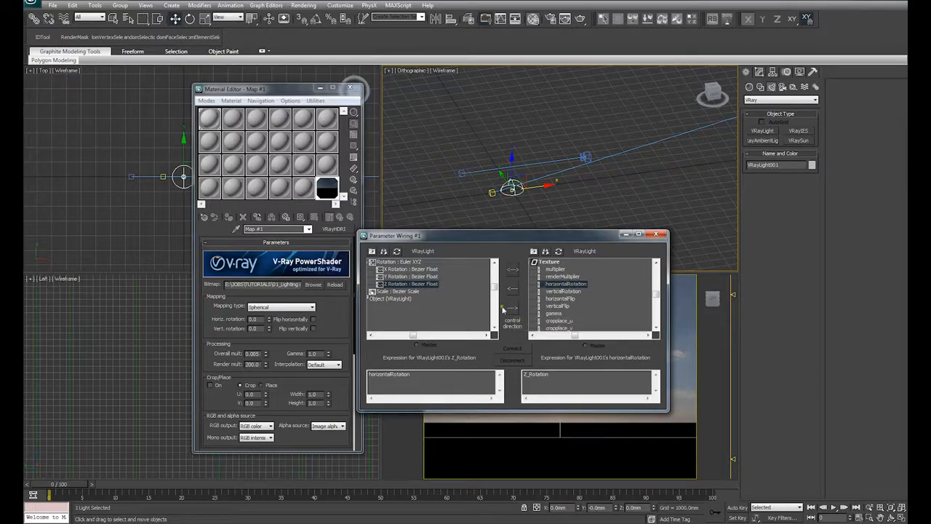
Step: Connect the wire one way from Z Rotation to horizontalRotation with the expression -Z_Rotation, and close the Parameter Wiring dialog
left_click(513, 309)
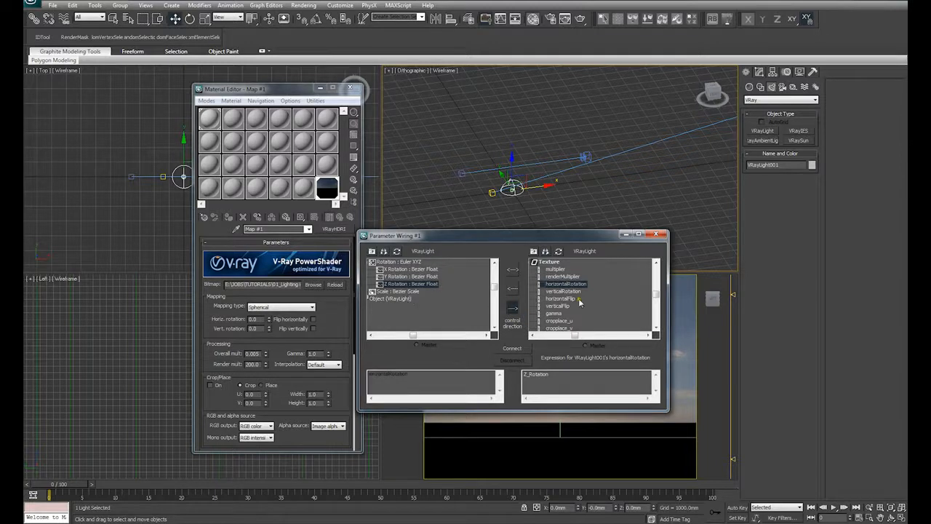
left_click_drag(551, 374, 516, 374)
left_click(554, 373)
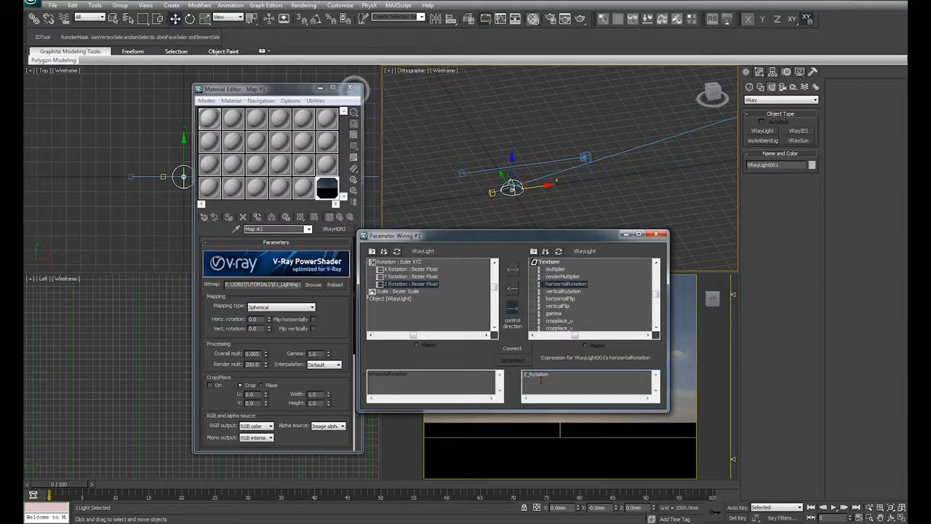
left_click_drag(567, 238, 427, 206)
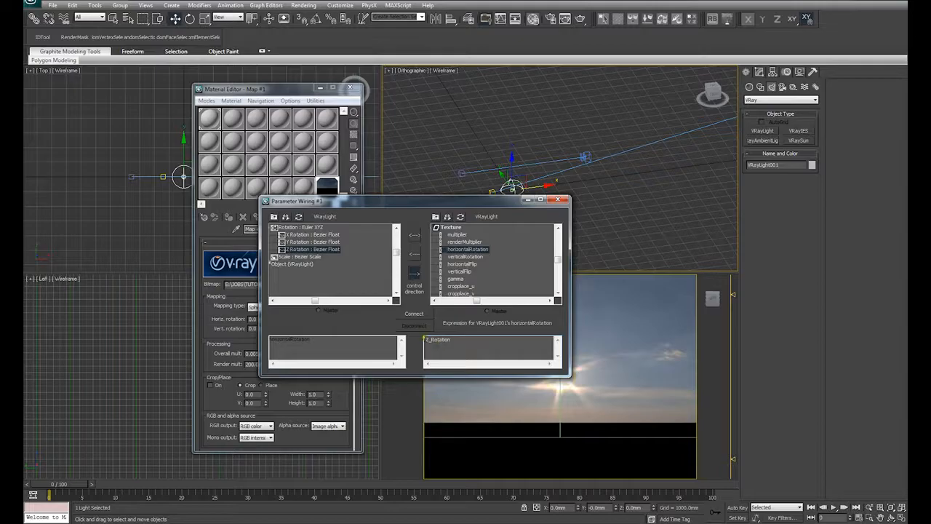
type("-")
left_click_drag(512, 205, 417, 213)
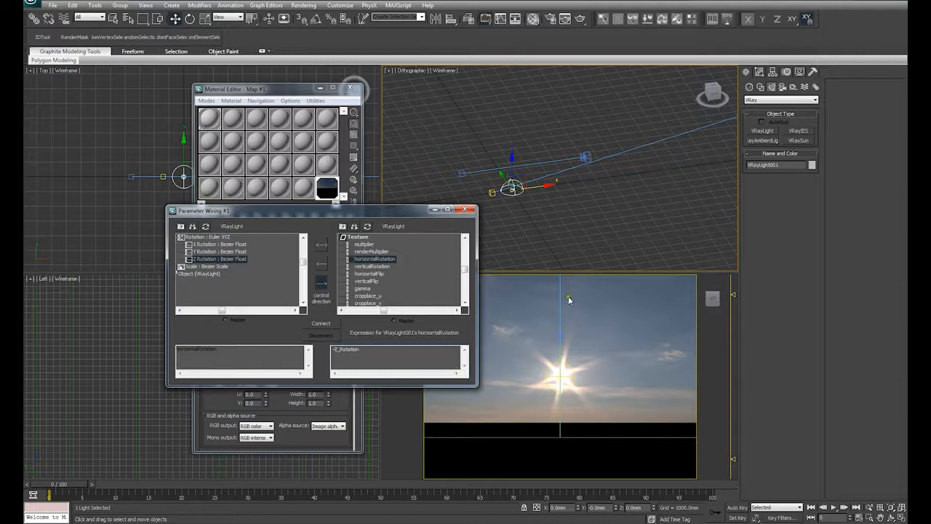
left_click(325, 324)
left_click(465, 210)
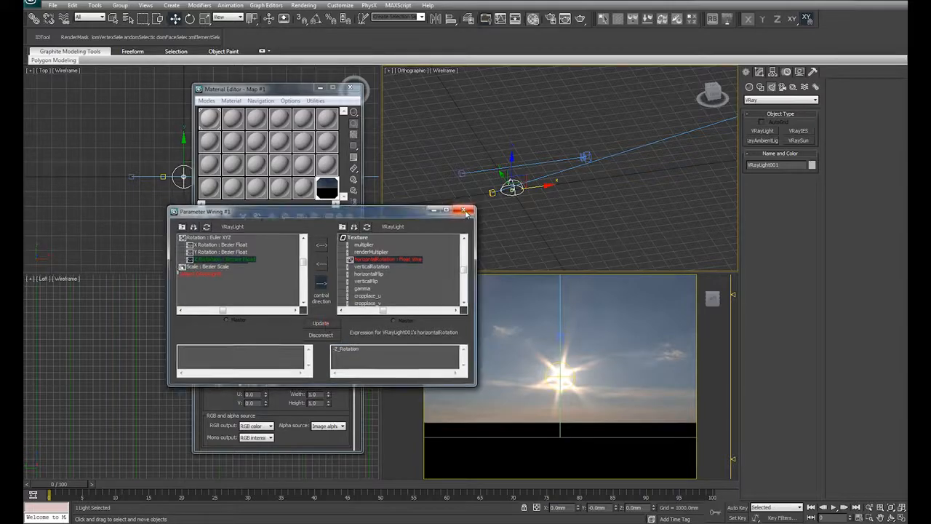
Step: Rotate the dome light slightly about Z to turn the HDRI background and VRaySun together, and close the Material Editor
middle_click_drag(530, 211, 524, 221)
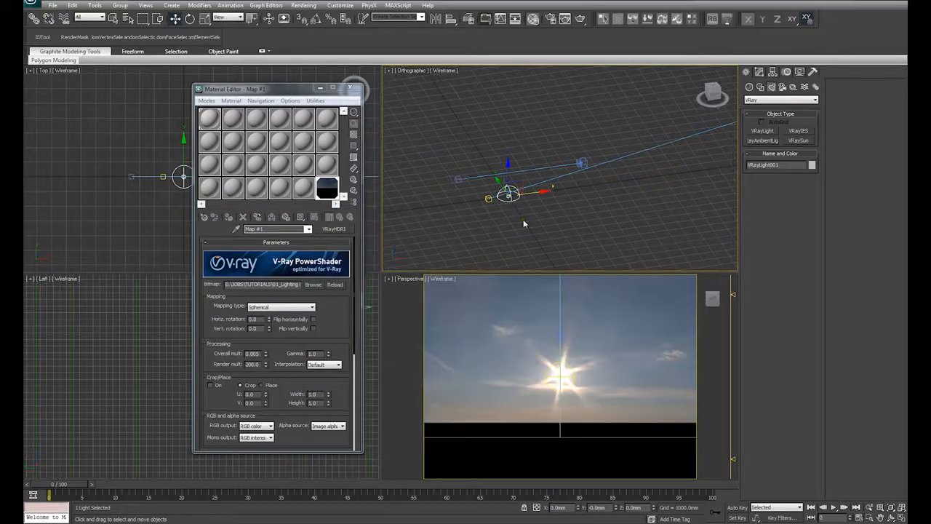
key("e")
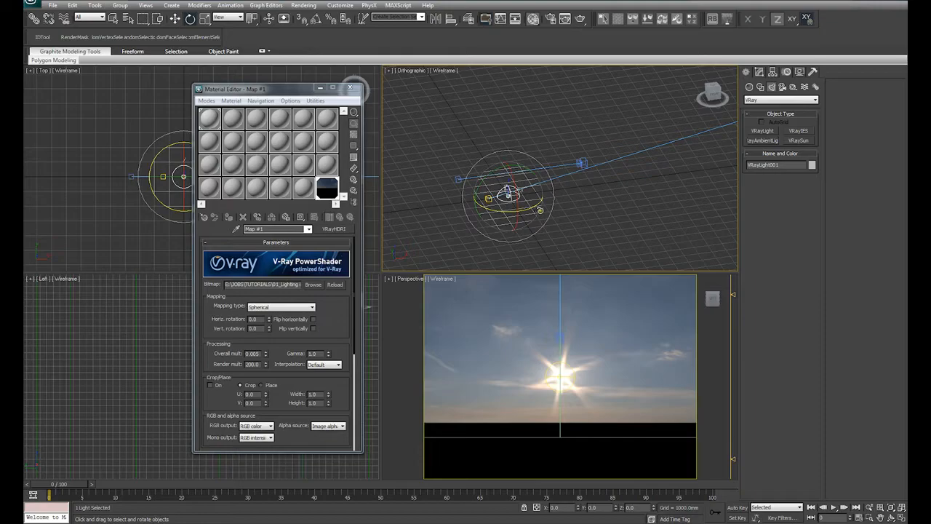
mouse_move(543, 216)
middle_mouse_down("alt")
mouse_move(574, 231)
mouse_move(560, 218)
middle_mouse_up("alt")
left_click_drag(558, 217, 541, 374)
mouse_move(564, 222)
left_mouse_down()
mouse_move(536, 237)
mouse_move(580, 231)
mouse_move(571, 220)
left_mouse_up()
left_click(599, 214)
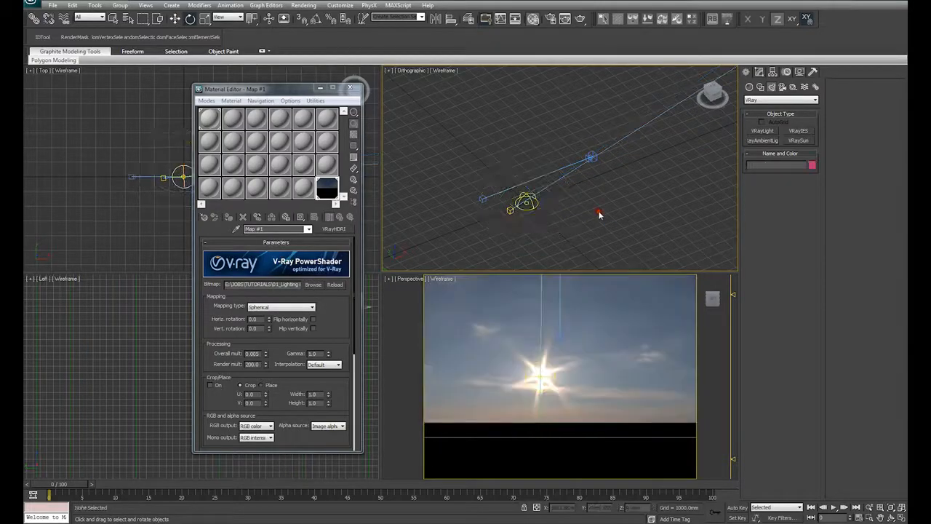
left_click(353, 88)
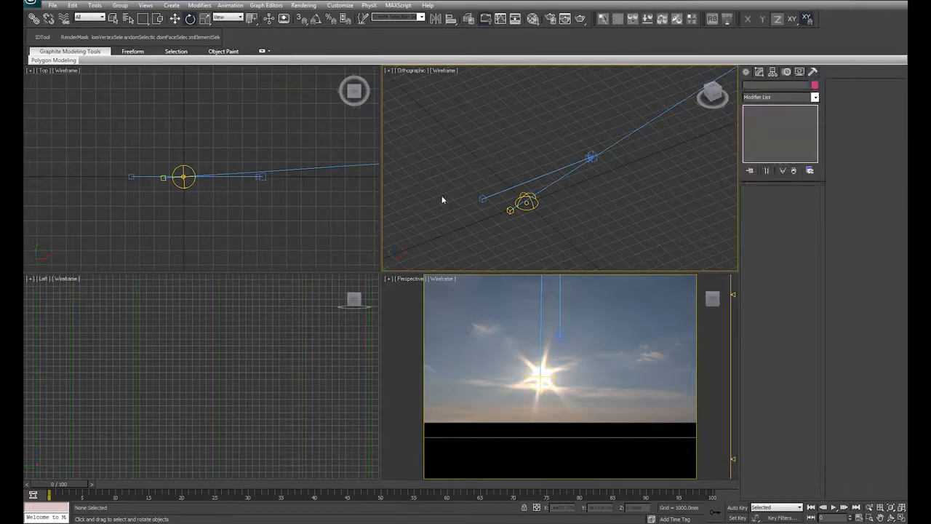
left_click(398, 348)
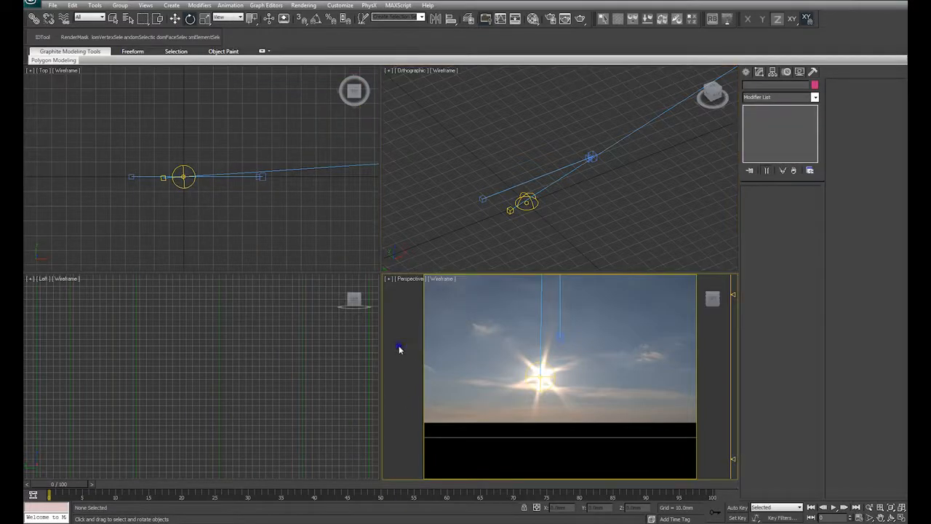
Step: Show the camera view shaded and rotate the dome light to about -47 degrees in Z so the linked sun lights the house from the side
key("c")
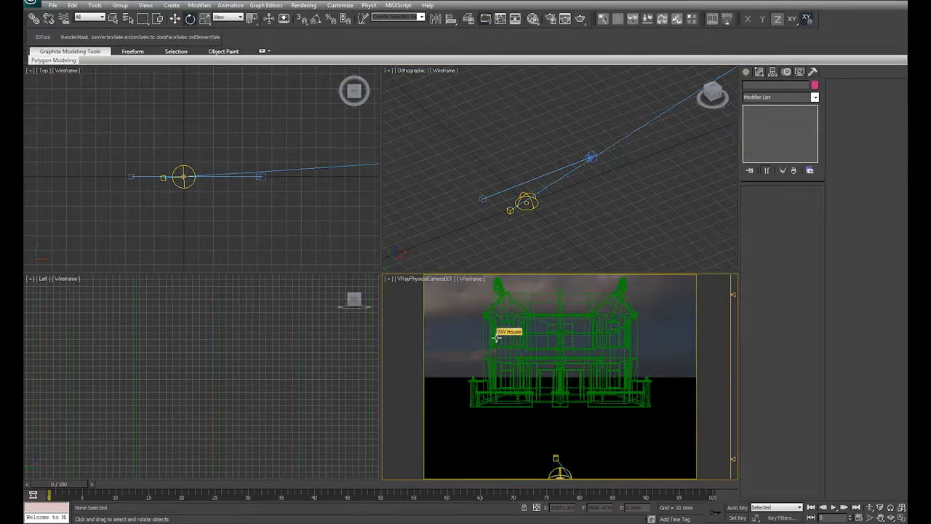
key("F3")
left_click(527, 203)
middle_click_drag(526, 203, 559, 224, "alt")
scroll(557, 206, "down", 5)
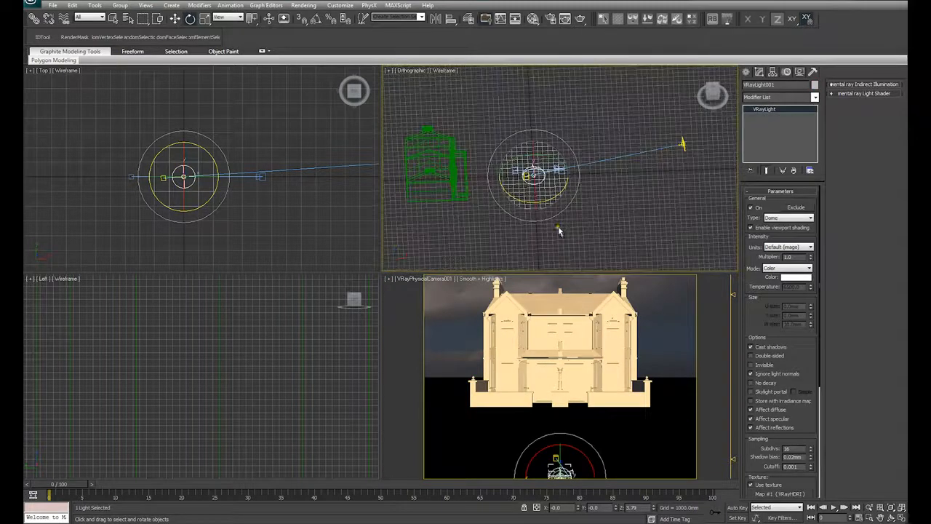
mouse_move(552, 199)
left_mouse_down()
mouse_move(517, 198)
mouse_move(545, 202)
mouse_move(538, 206)
left_mouse_up()
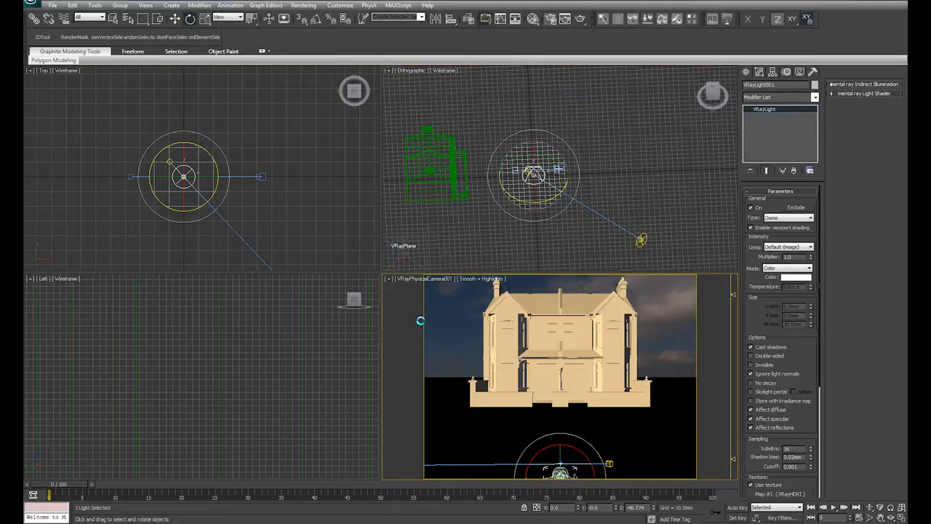
Step: Reopen the last rendered frame with the VFB history window and save that image to the render history
left_click(411, 112)
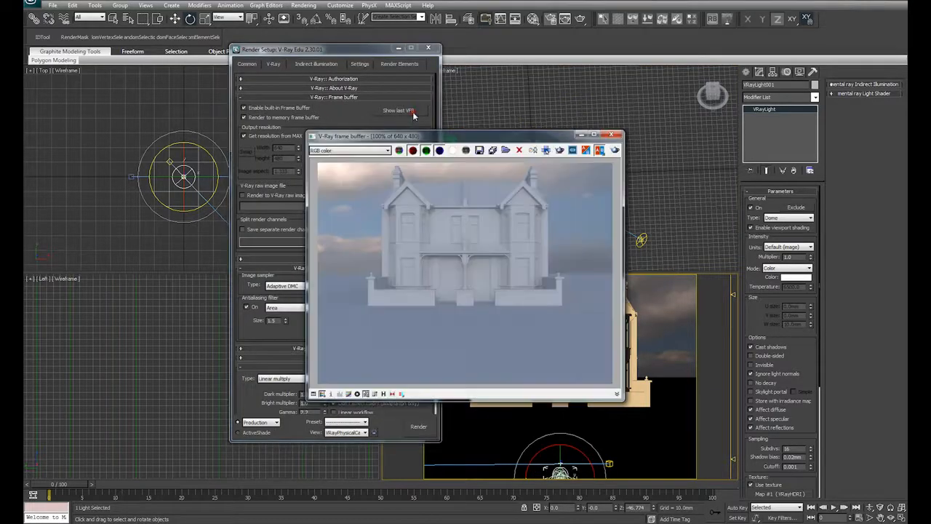
left_click(384, 393)
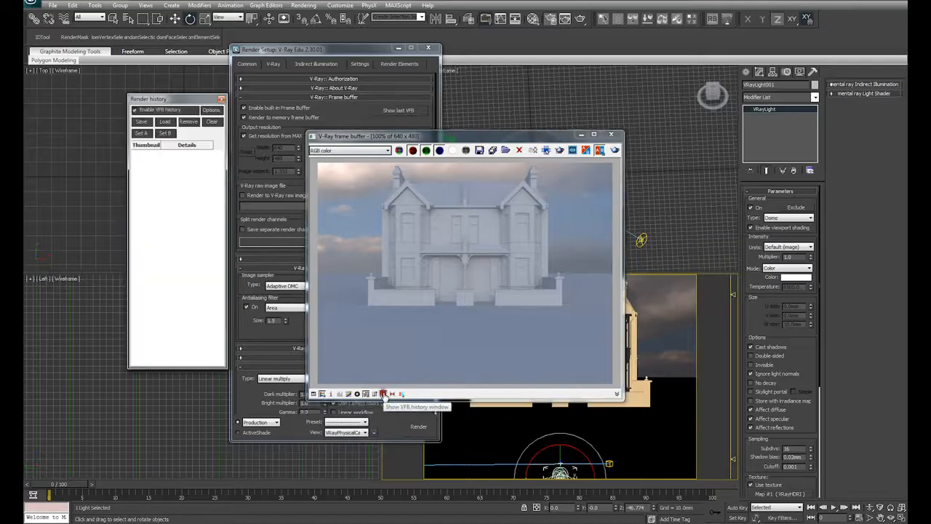
left_click(142, 122)
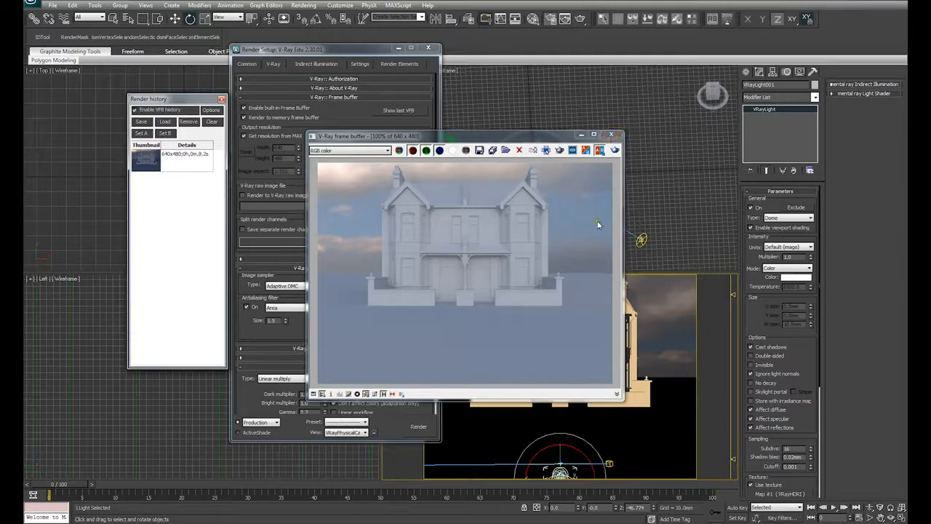
Step: Render the camera view with the rotated lighting, save the image to the render history, and close the frame buffer and V-Ray messages
left_click(616, 150)
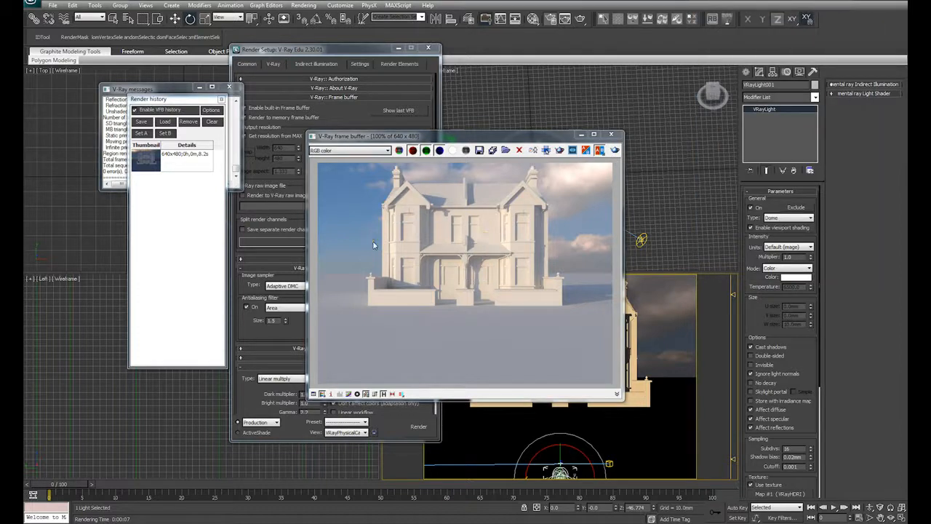
left_click_drag(522, 140, 467, 164)
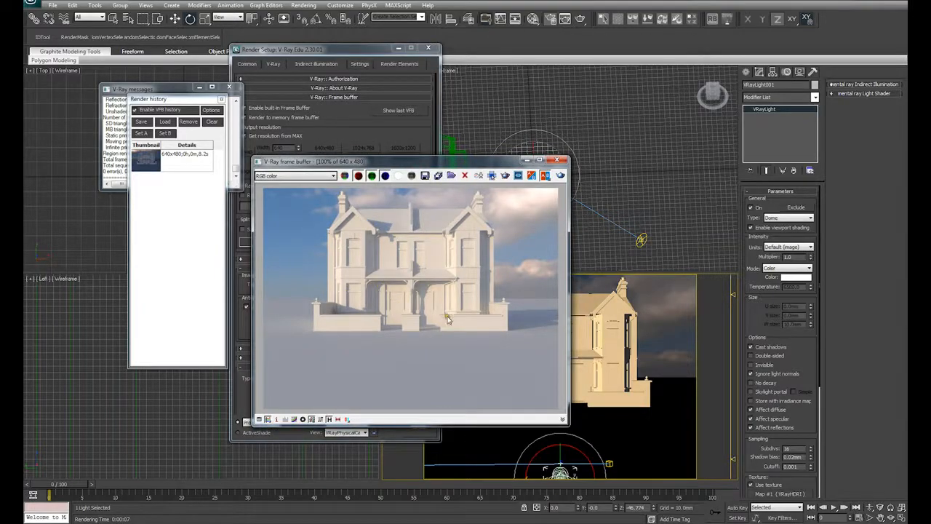
left_click_drag(485, 162, 414, 193)
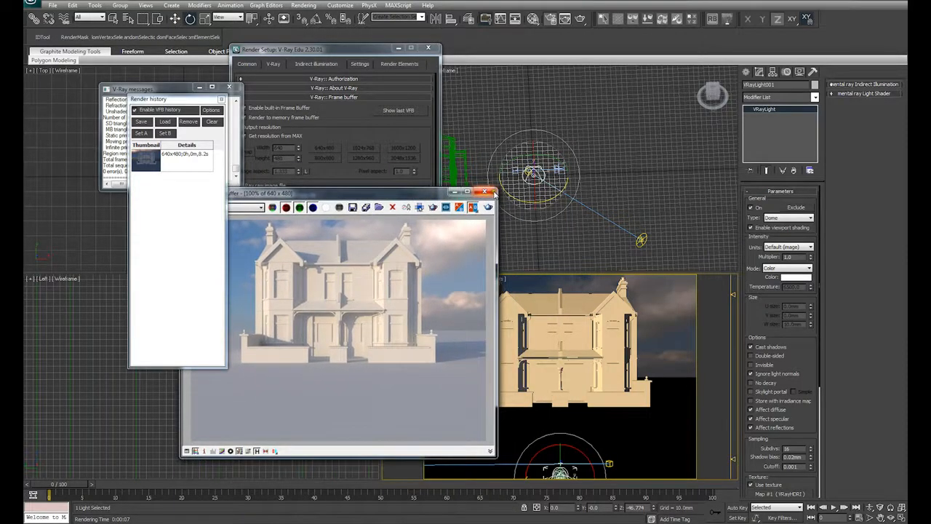
left_click(141, 121)
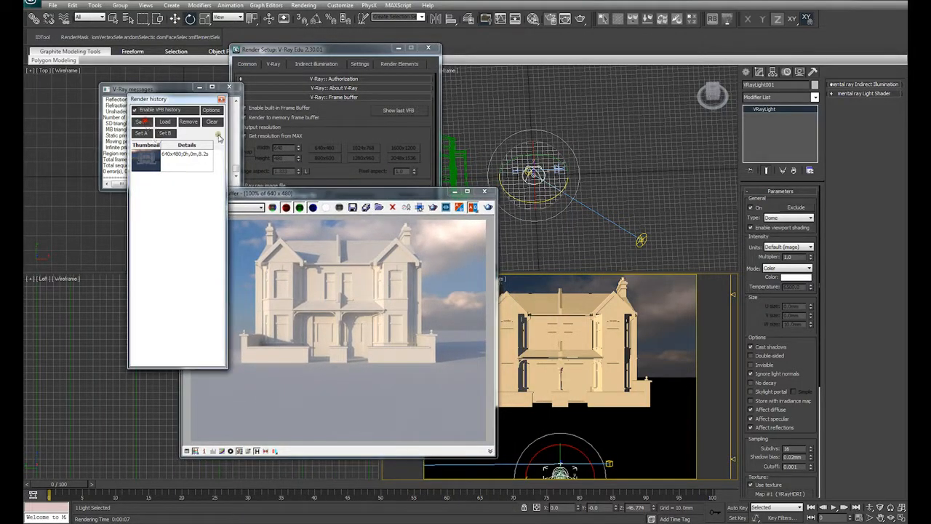
left_click(490, 194)
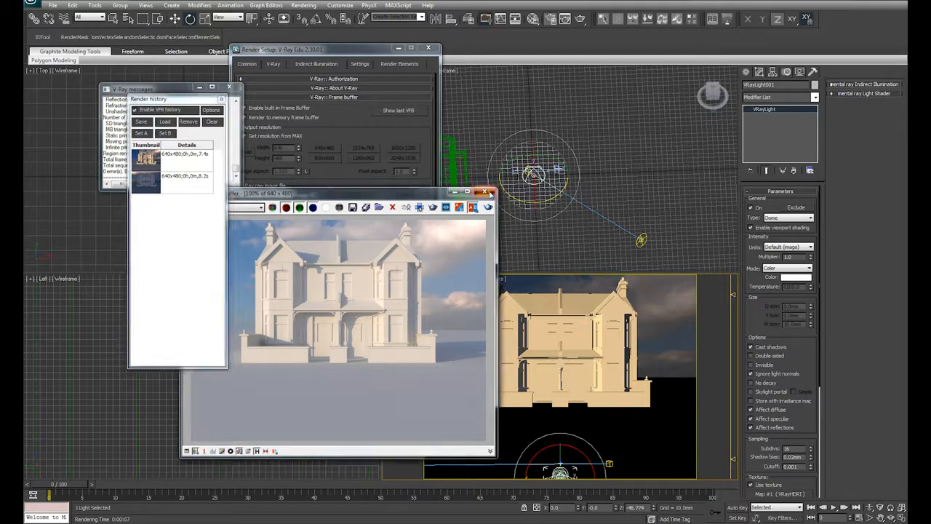
left_click(229, 86)
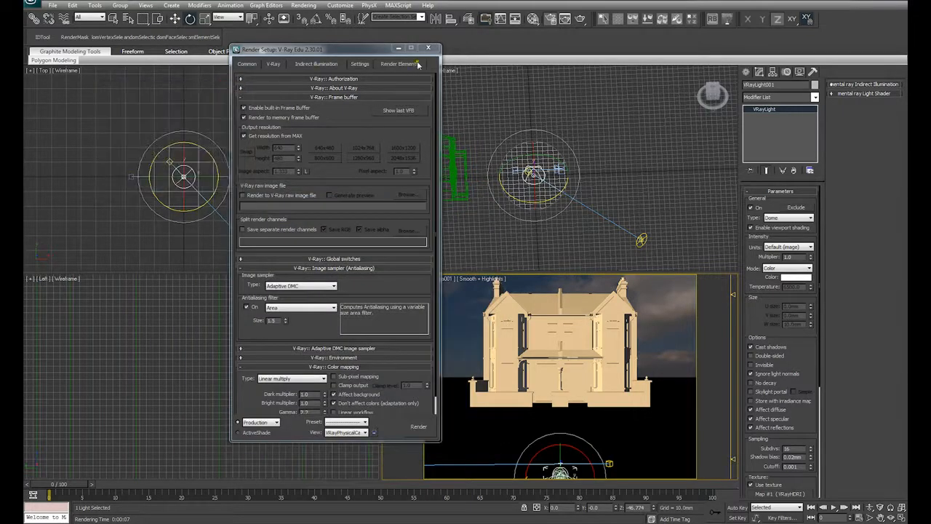
Step: Reopen the last render, compare its alpha channel with the RGB color channel, and close the frame buffer
left_click(401, 110)
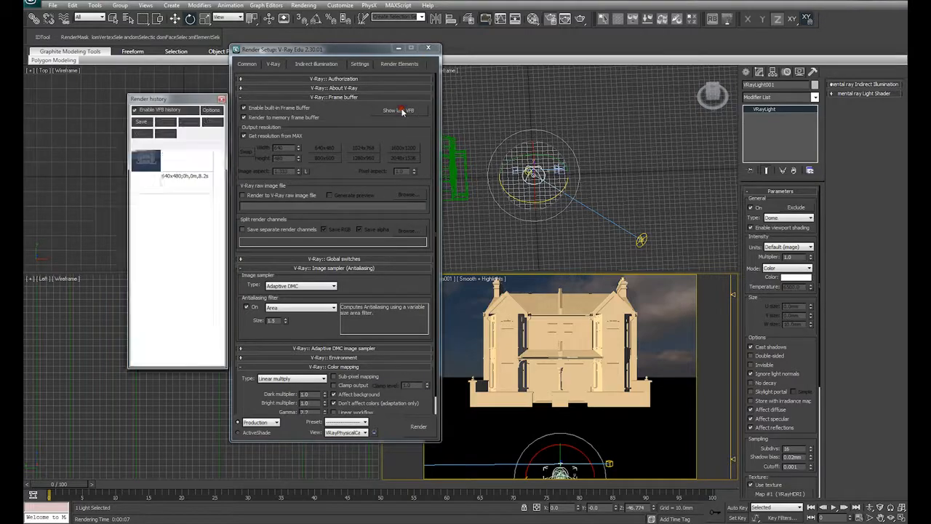
left_click_drag(376, 198, 464, 149)
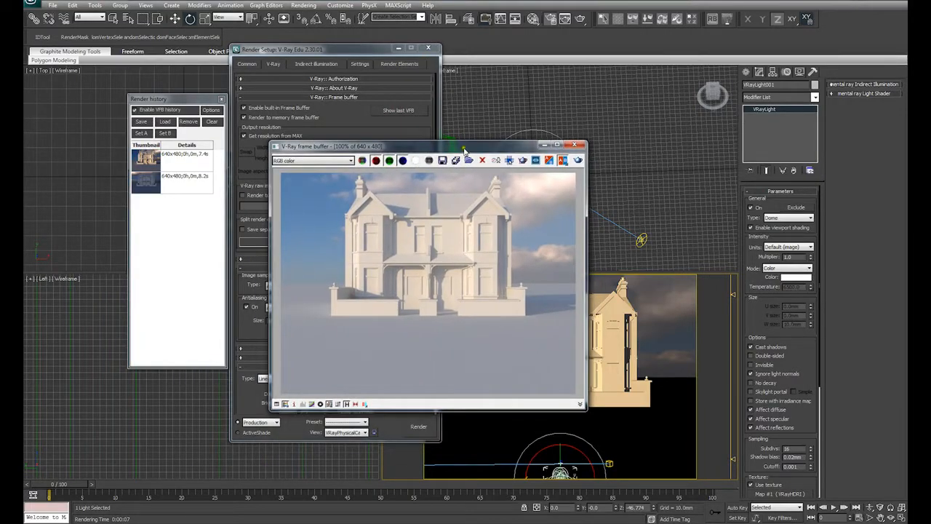
left_click(416, 160)
left_click(362, 161)
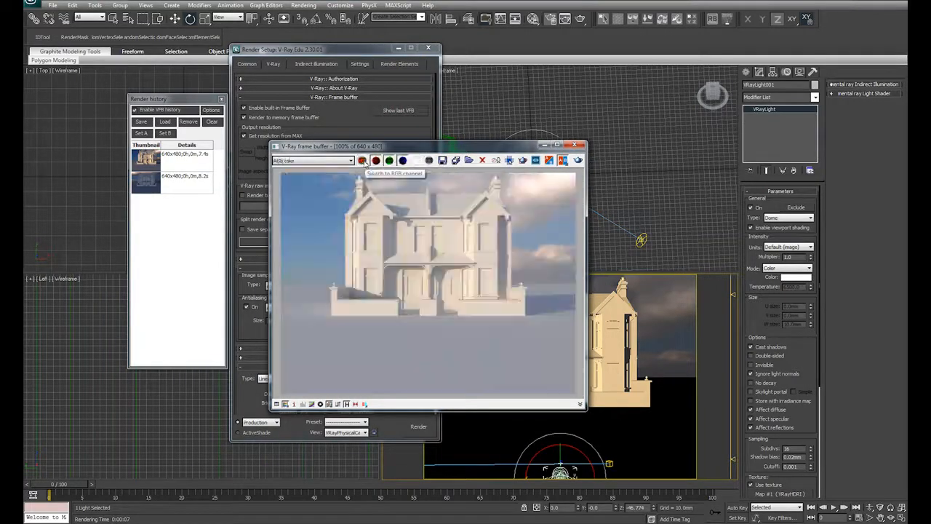
left_click(415, 161)
left_click(362, 160)
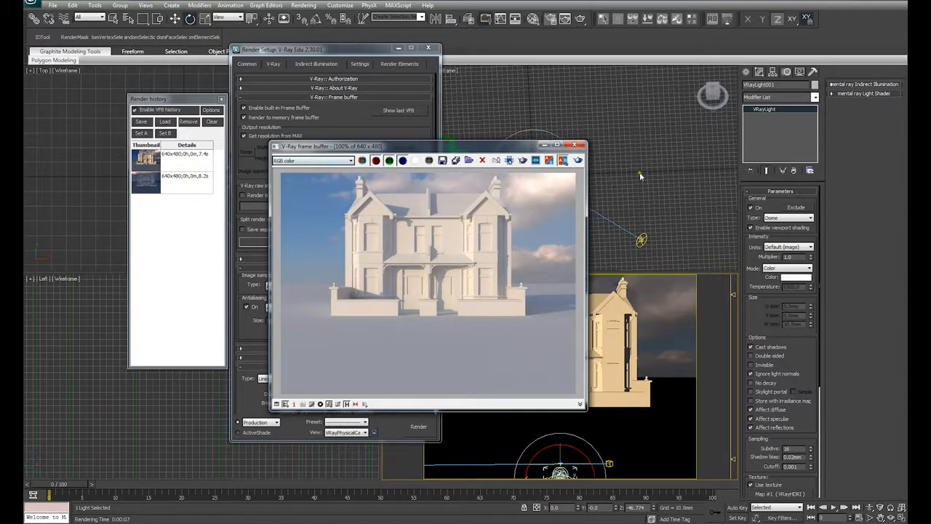
left_click_drag(506, 148, 470, 144)
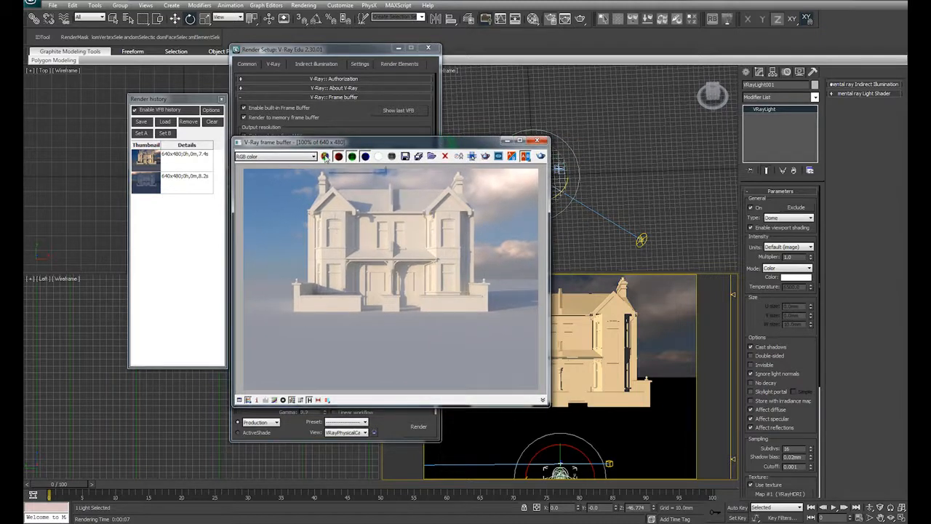
left_click(378, 156)
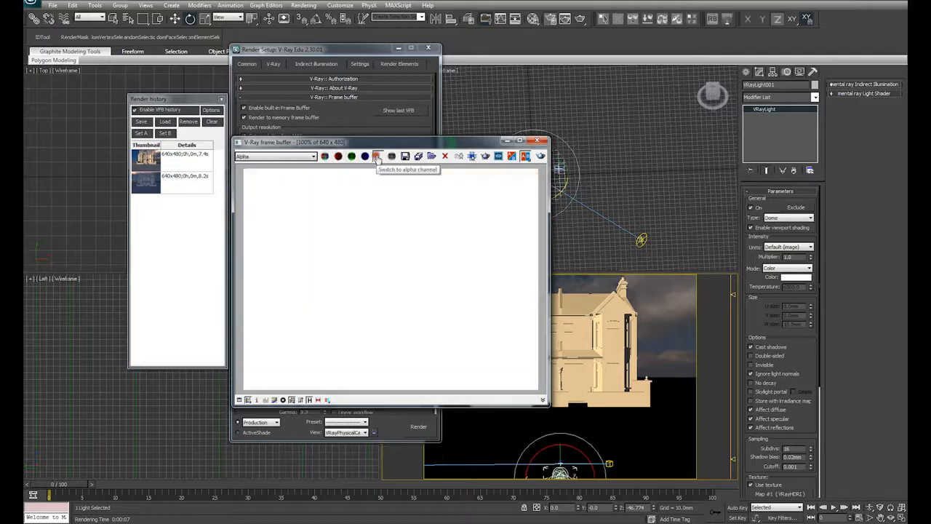
left_click(325, 156)
left_click(537, 140)
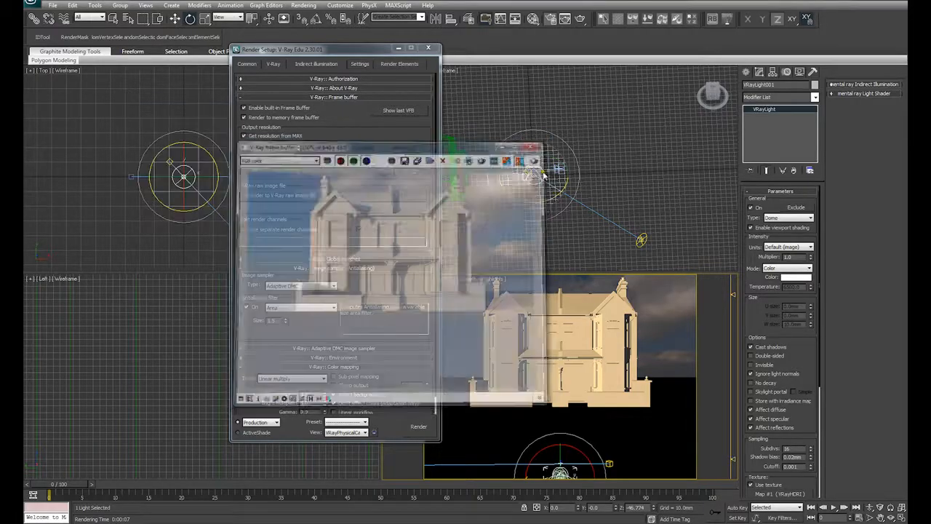
Step: Make the dome light invisible and check the map assigned to the environment background
left_click(521, 219)
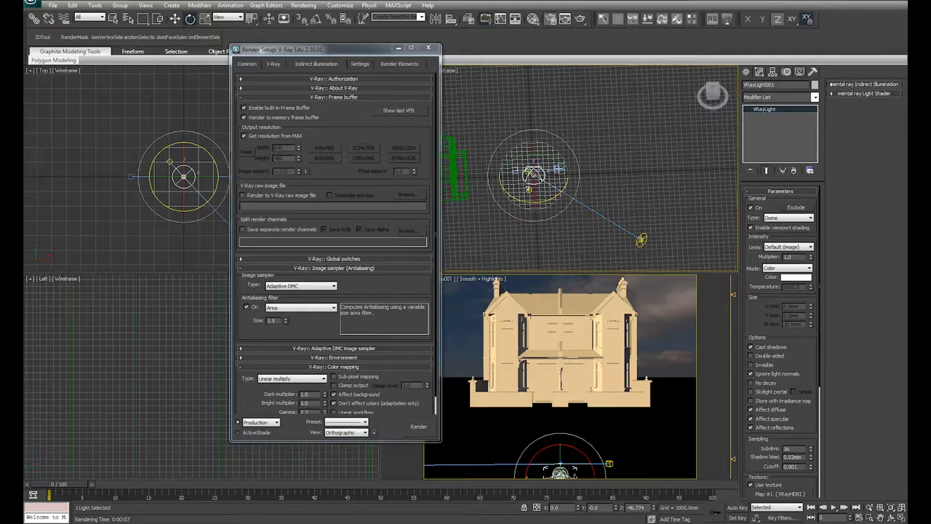
left_click(543, 216)
left_click(541, 184)
left_click(752, 365)
left_click(428, 48)
left_click(490, 243)
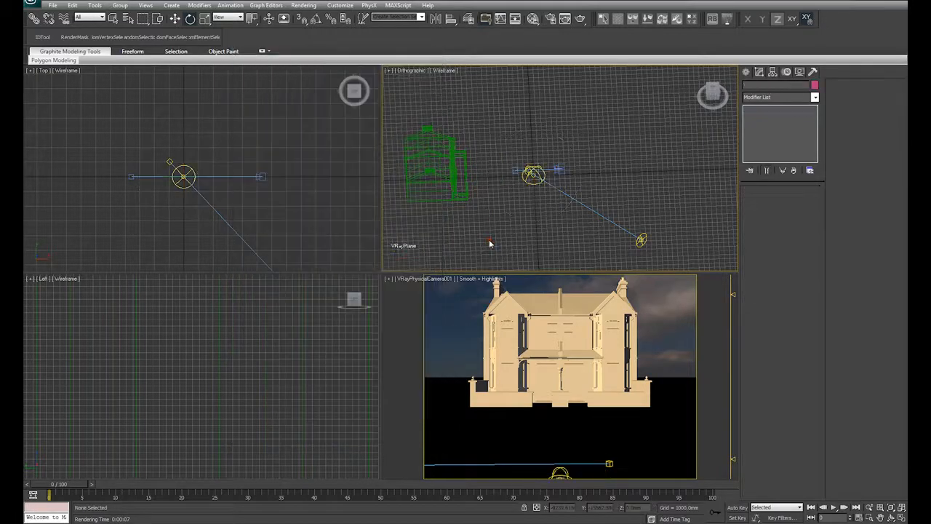
key("8")
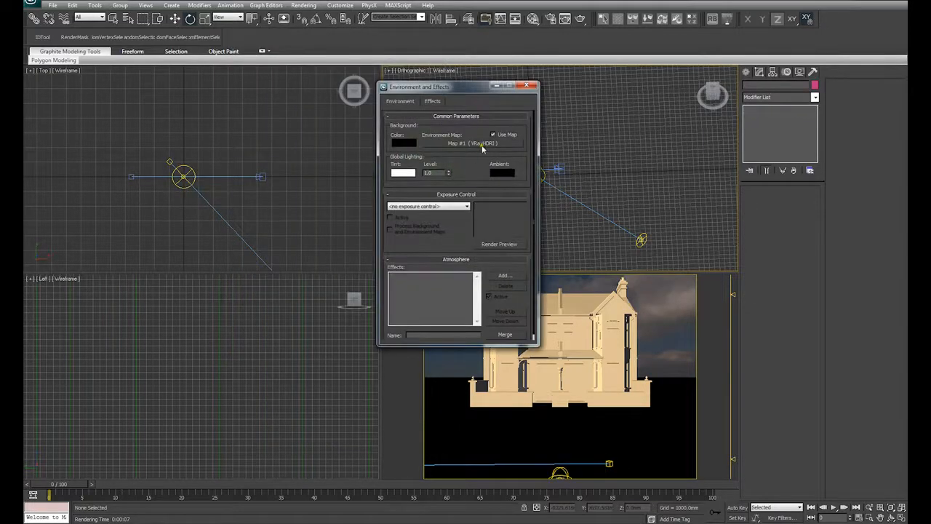
left_click(527, 86)
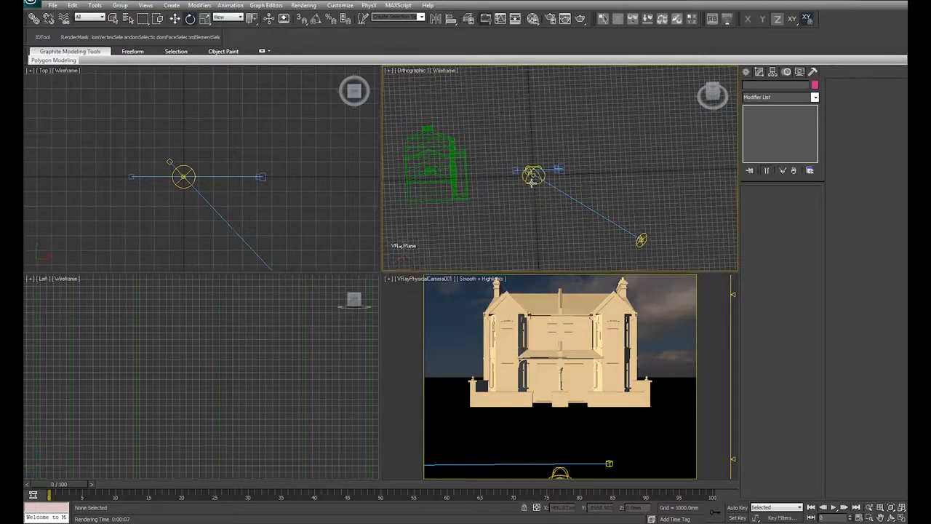
Step: Render the camera view with the dome light selected, inspect the alpha and RGB channels, and close the frame buffer
left_click(531, 181)
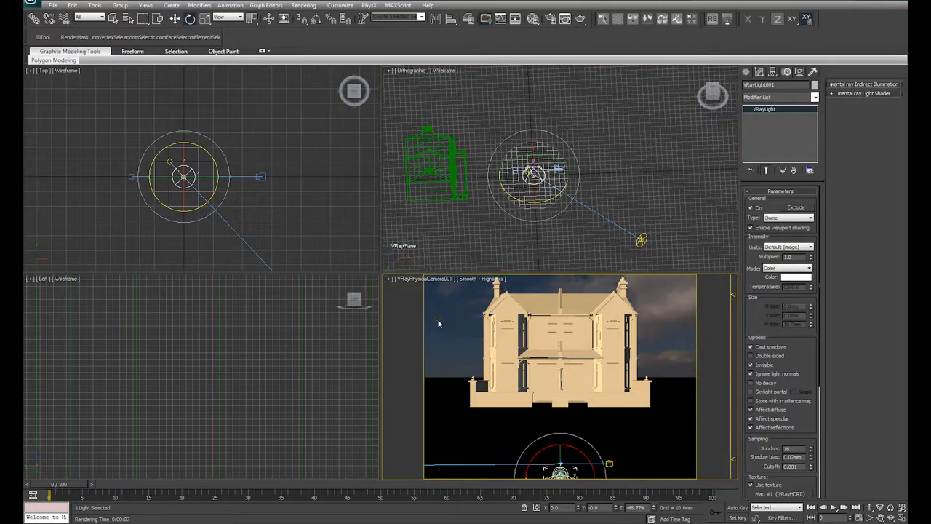
key("shift+q")
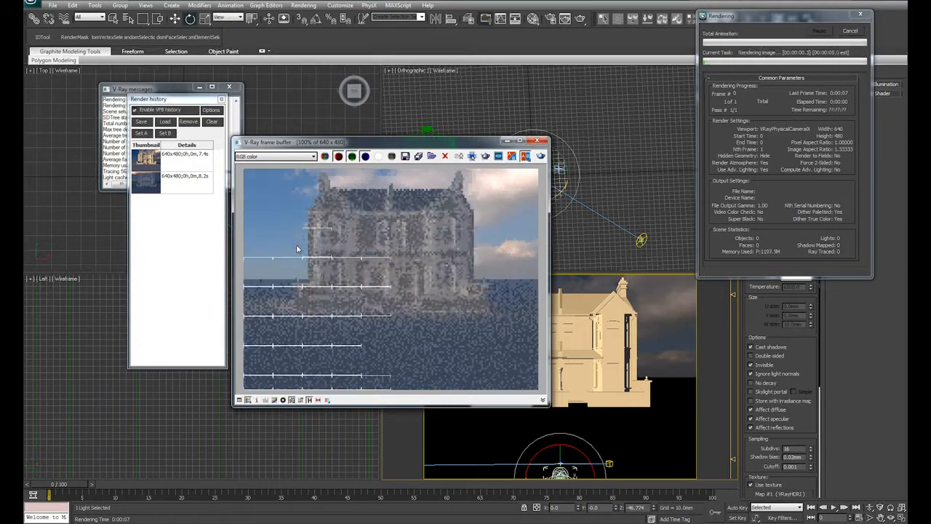
left_click(379, 156)
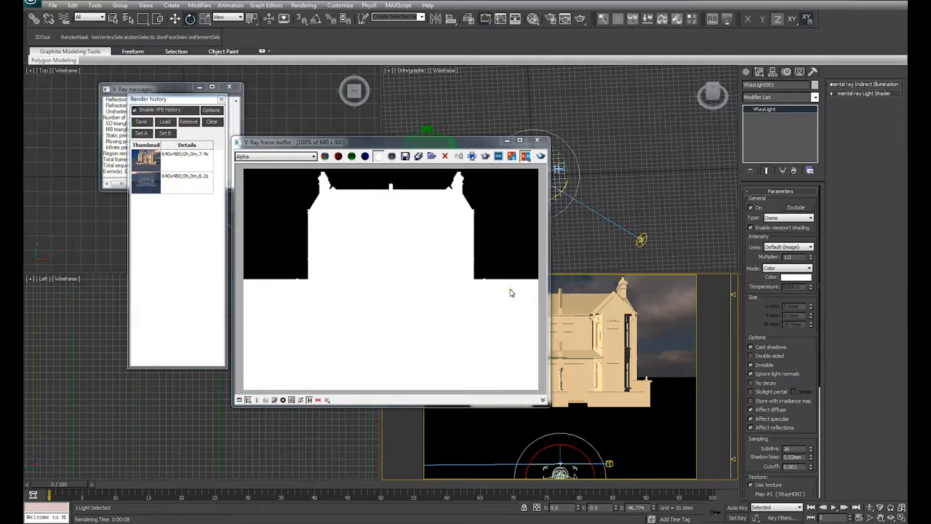
left_click(325, 157)
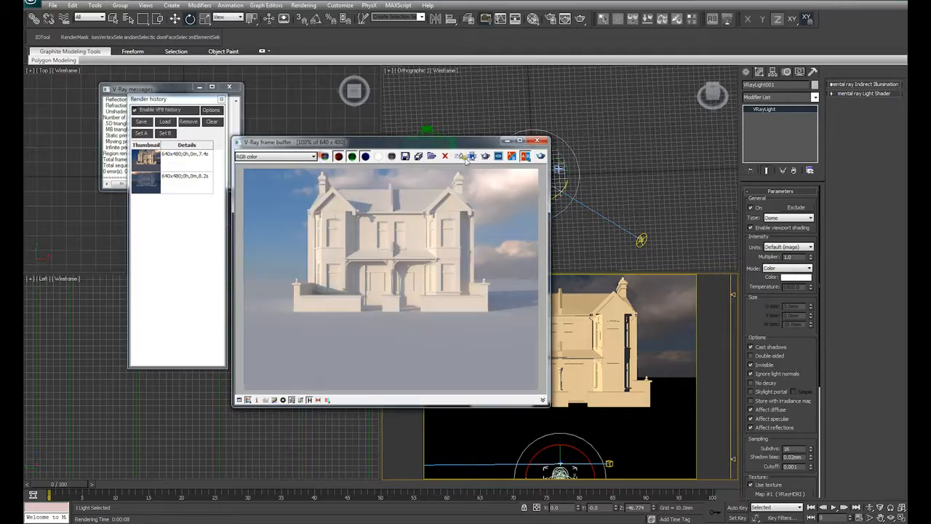
left_click(538, 140)
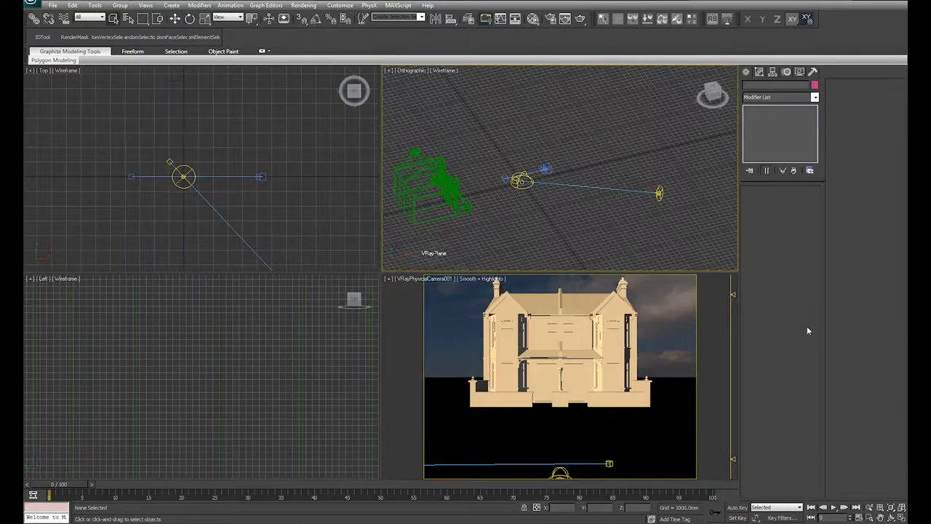
Step: Review the dome light's parameters and the VRayHDRI map's multiplier settings in the Material Editor
left_click(523, 187)
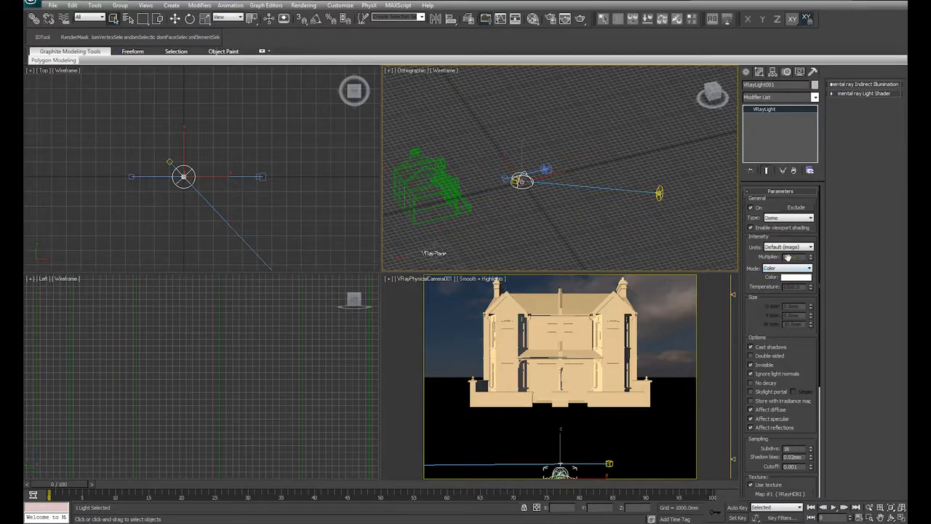
key("m")
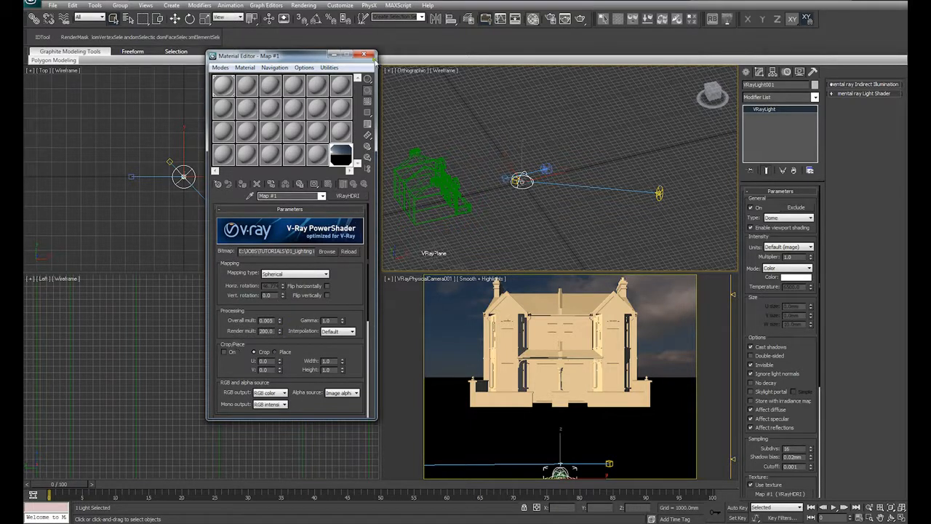
left_click(364, 54)
Step: Select the VRay physical camera, review its f-number, and make the camera viewport active
left_click(543, 167)
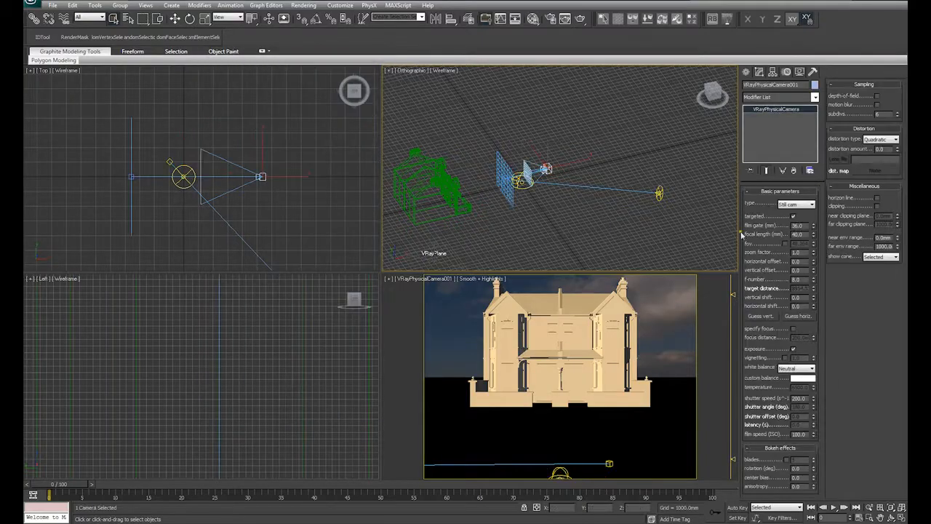
double_click(796, 279)
right_click(421, 315)
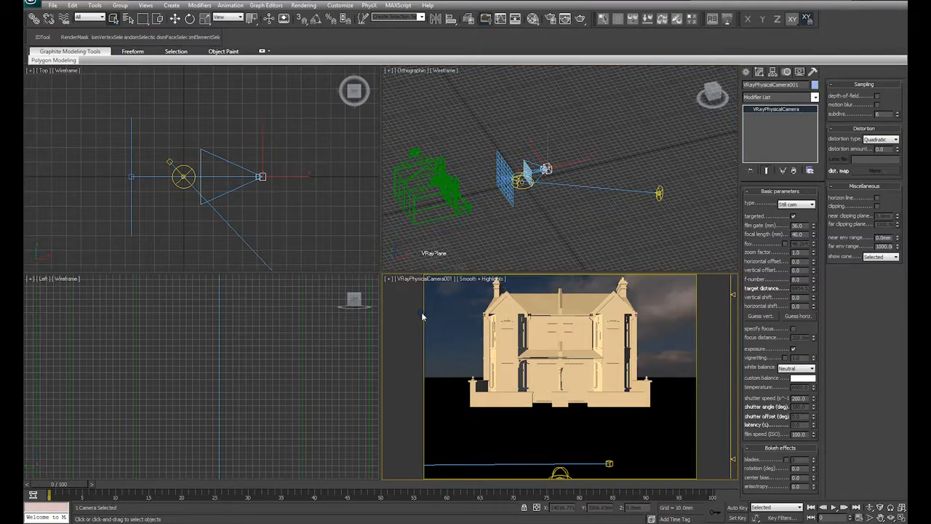